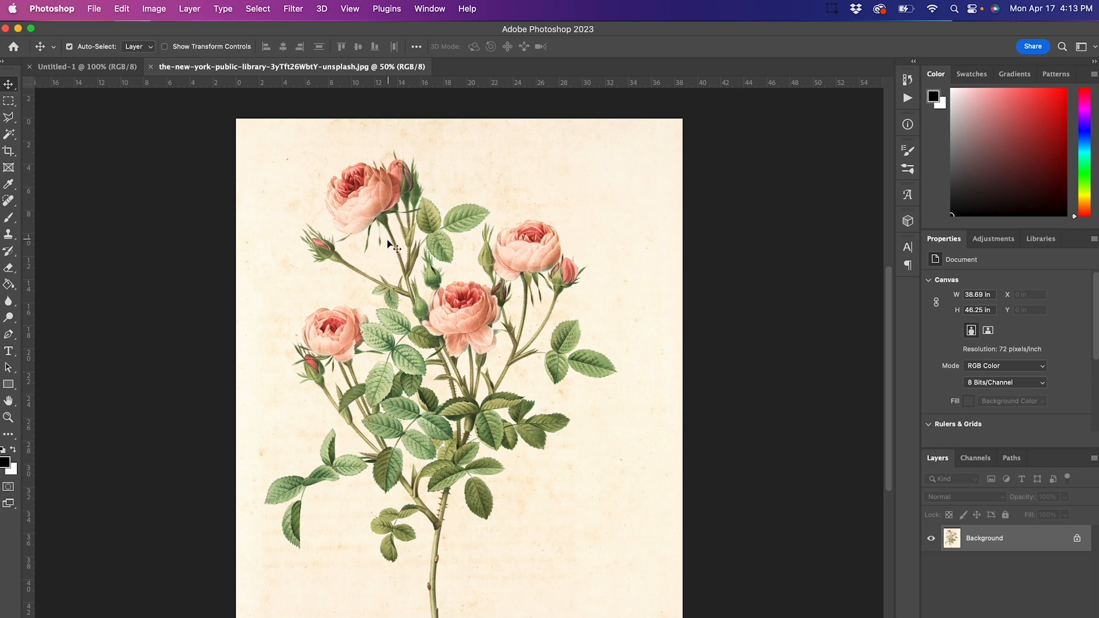
Apply a Camera Raw filter to the rose illustration with Texture +100, Clarity +57 and Whites -17
{"action": "key", "text": "super+shift+a"}
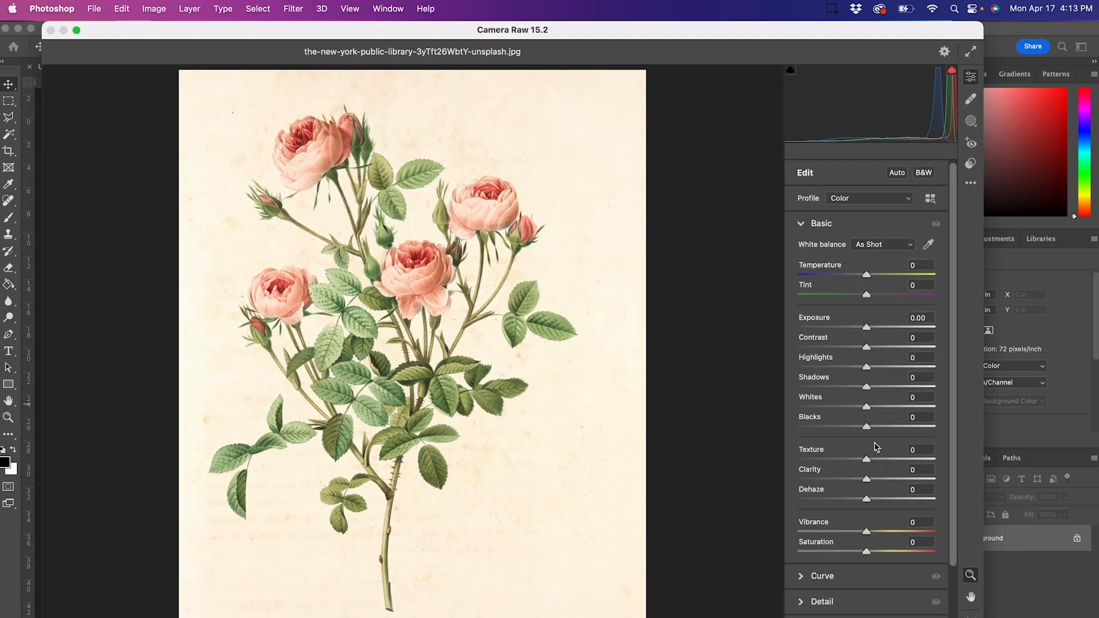
{"action": "left_click_drag", "start_coordinate": [880, 461], "coordinate": [937, 443]}
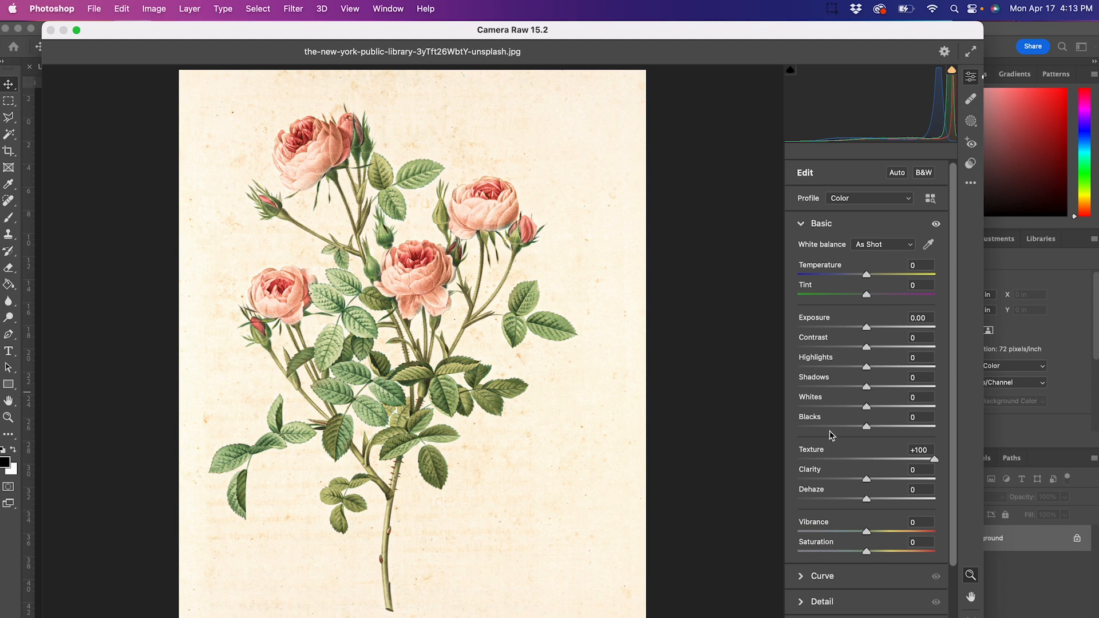
{"action": "left_click_drag", "start_coordinate": [866, 478], "coordinate": [905, 469]}
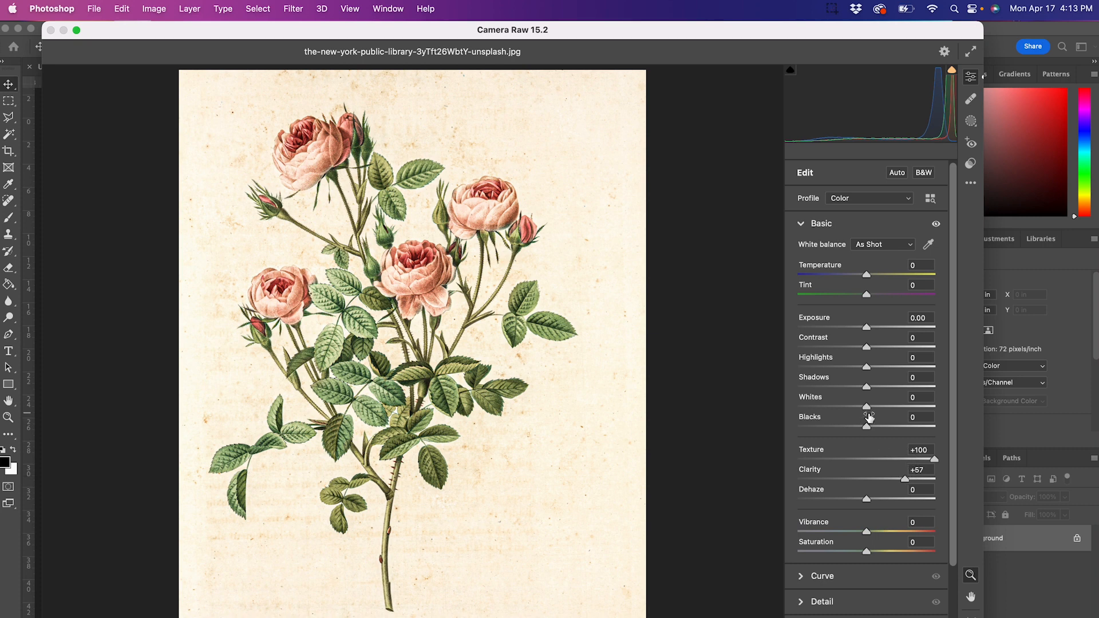
{"action": "mouse_move", "coordinate": [867, 406]}
{"action": "left_mouse_down"}
{"action": "mouse_move", "coordinate": [884, 404]}
{"action": "mouse_move", "coordinate": [858, 407]}
{"action": "left_mouse_up"}
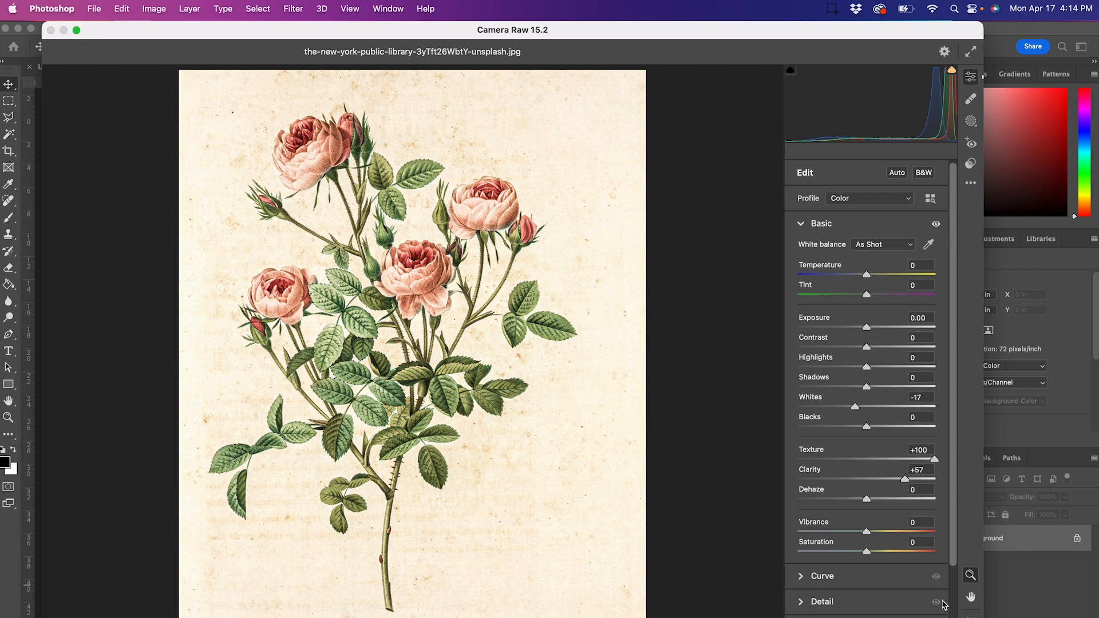
{"action": "key", "text": "Return"}
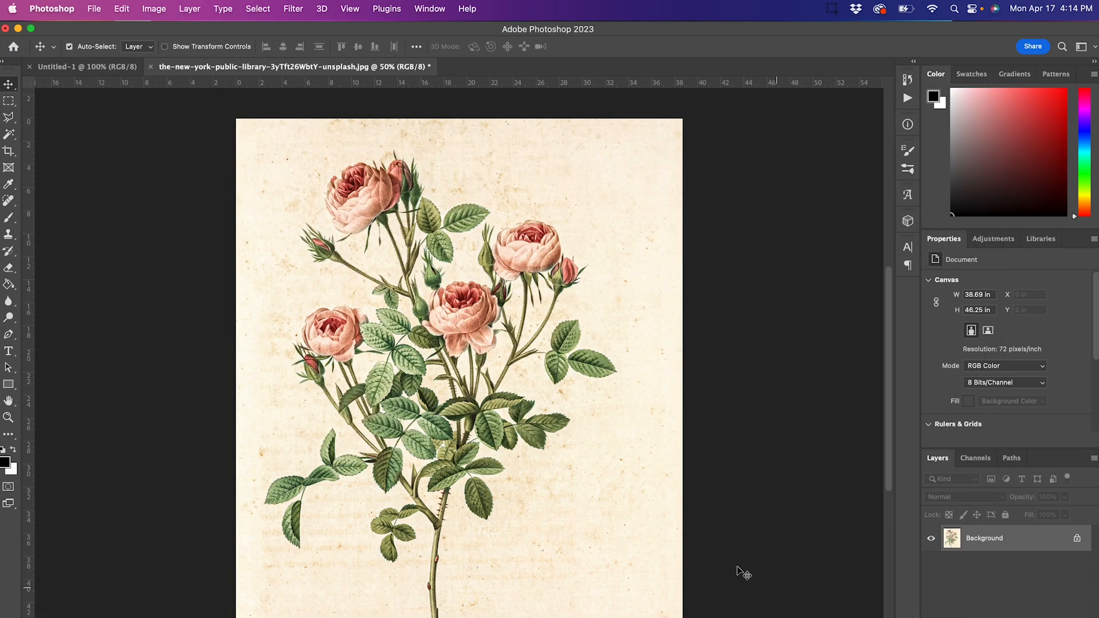
Convert the locked Background into a regular layer with the default settings
{"action": "scroll", "coordinate": [1088, 401], "scroll_direction": "down", "scroll_amount": 5}
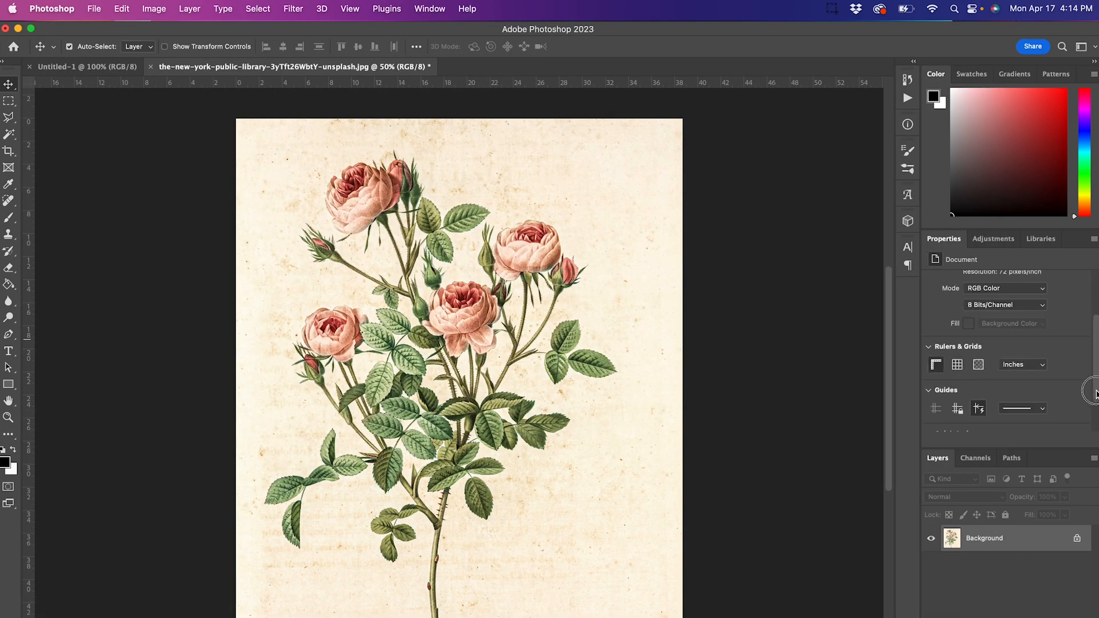
{"action": "double_click", "coordinate": [1041, 539]}
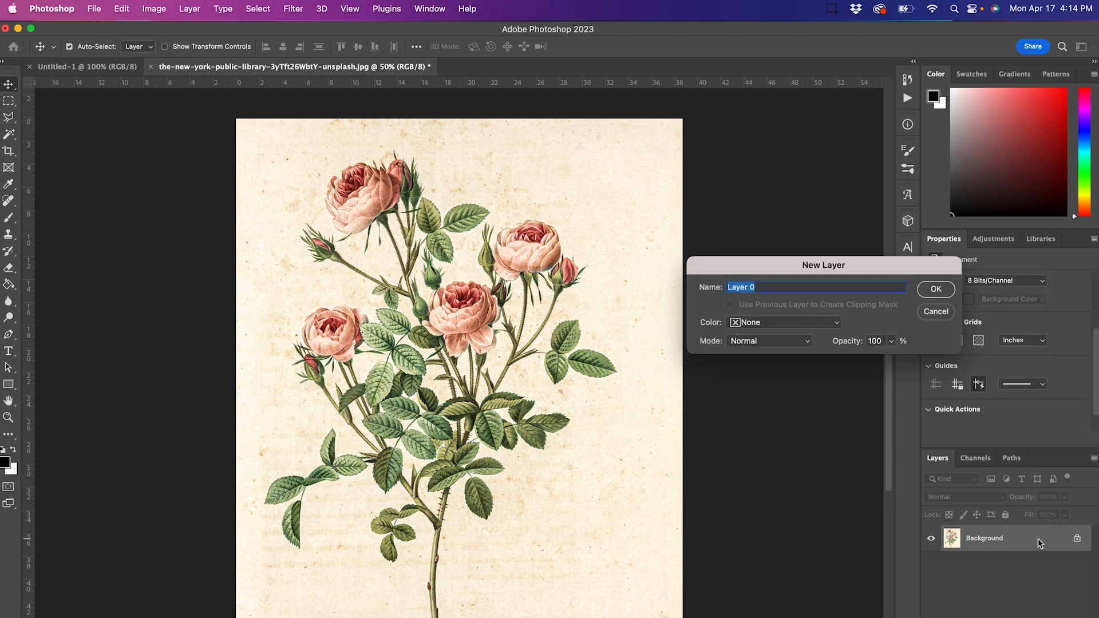
{"action": "left_click", "coordinate": [937, 292]}
Select the rose plant as the subject and copy it to its own layer, with the original layer hidden
{"action": "left_click_drag", "start_coordinate": [1096, 352], "coordinate": [1088, 392]}
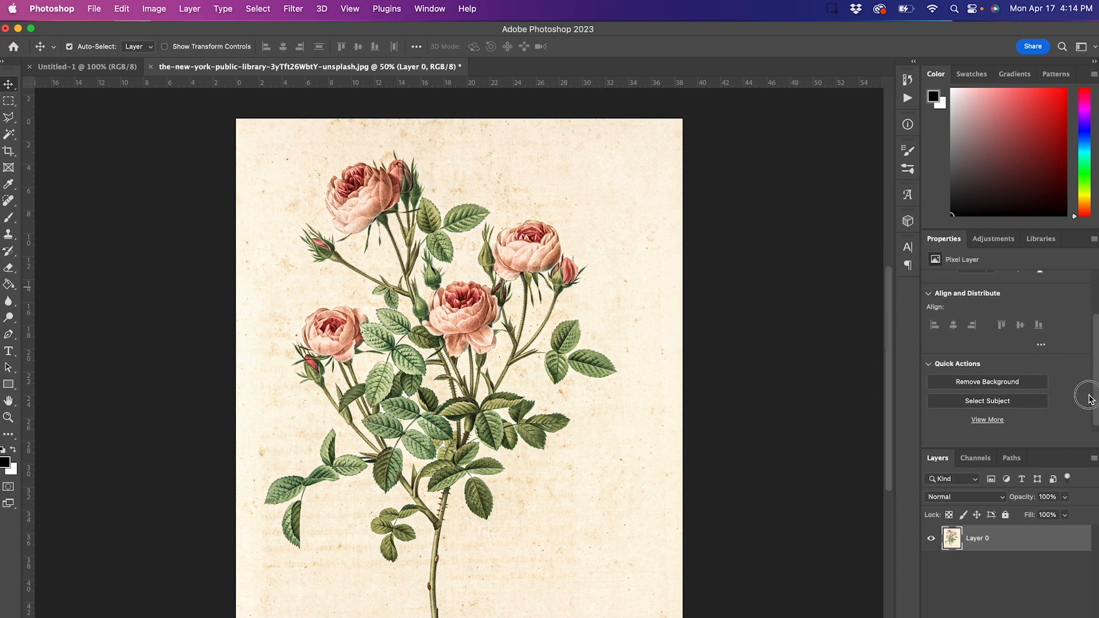
{"action": "left_click", "coordinate": [979, 400]}
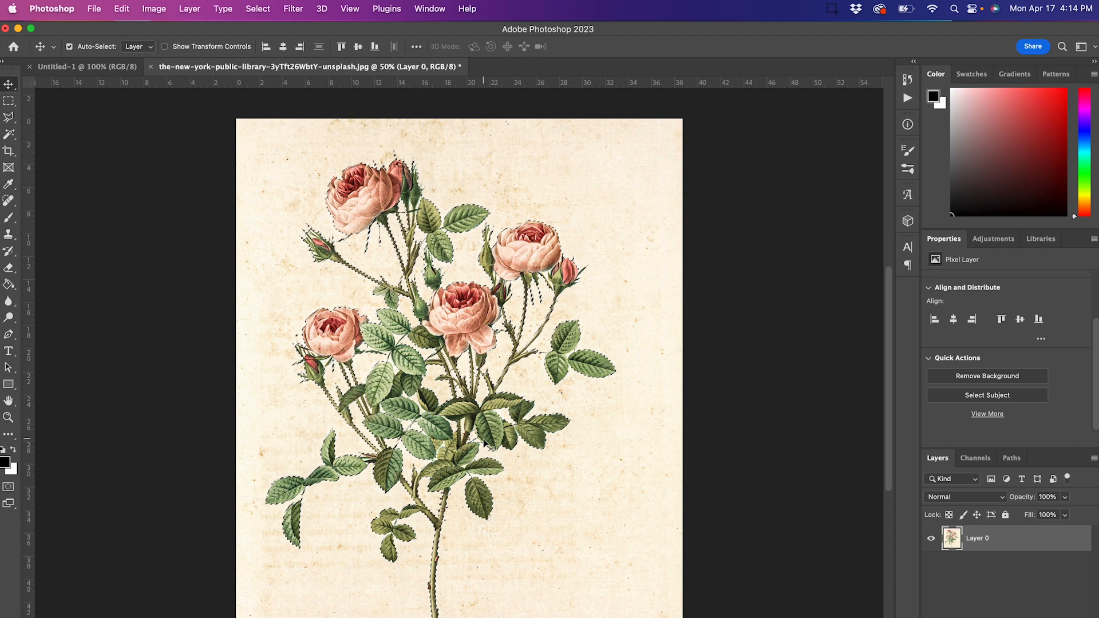
{"action": "key", "text": "super+j"}
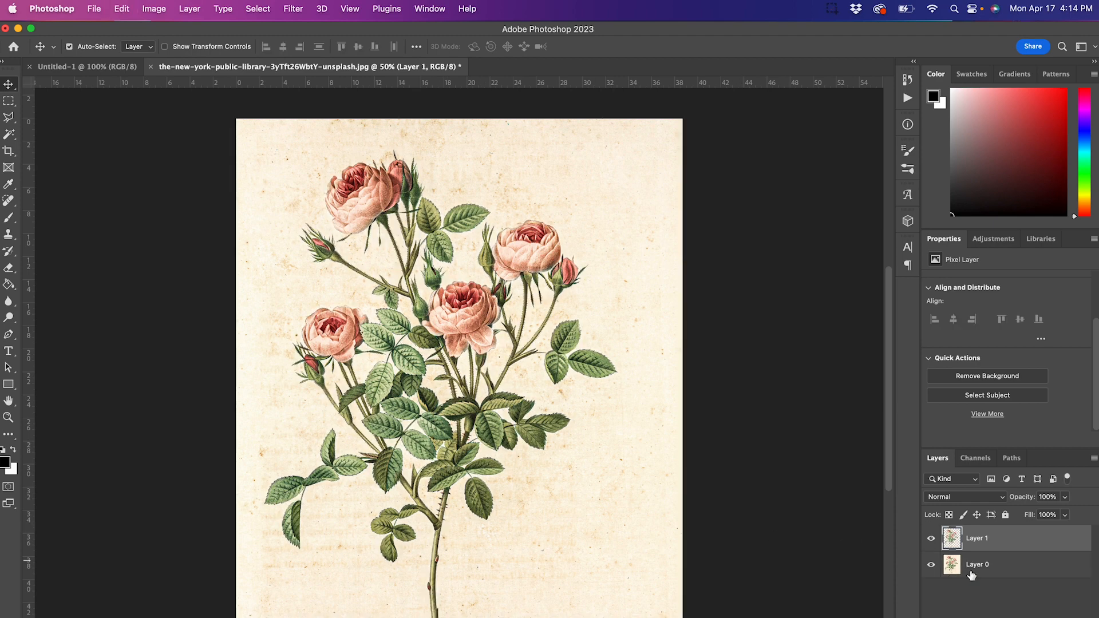
{"action": "left_click", "coordinate": [932, 566]}
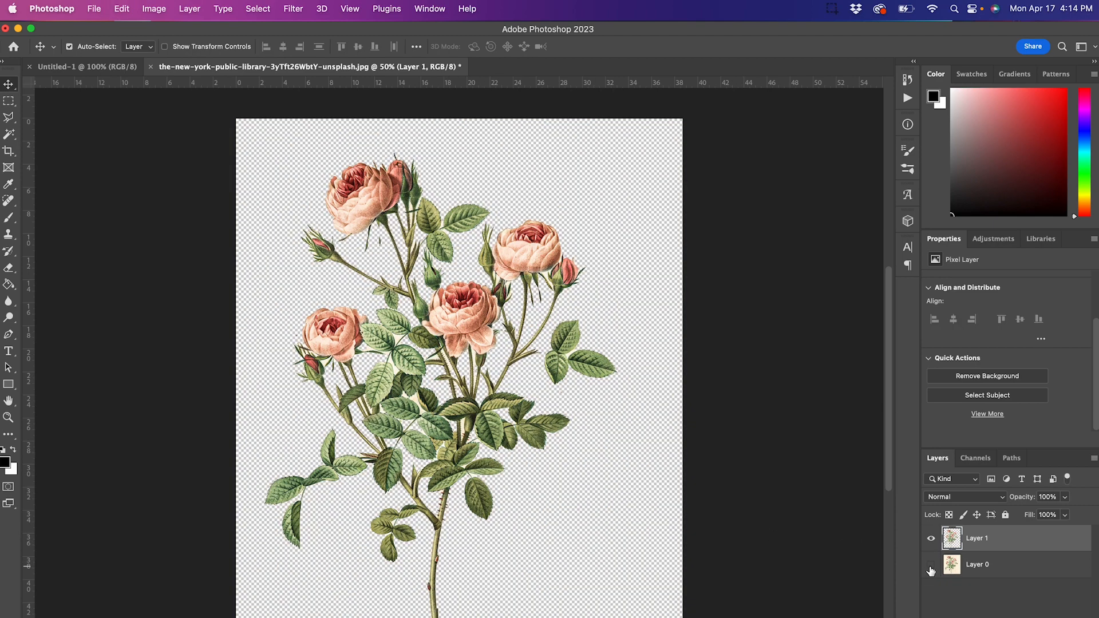
Delete the leftover paper background between the leaves beside the lower-left rose using Magic Wand selections
{"action": "scroll", "coordinate": [367, 349], "scroll_direction": "up", "scroll_amount": 3}
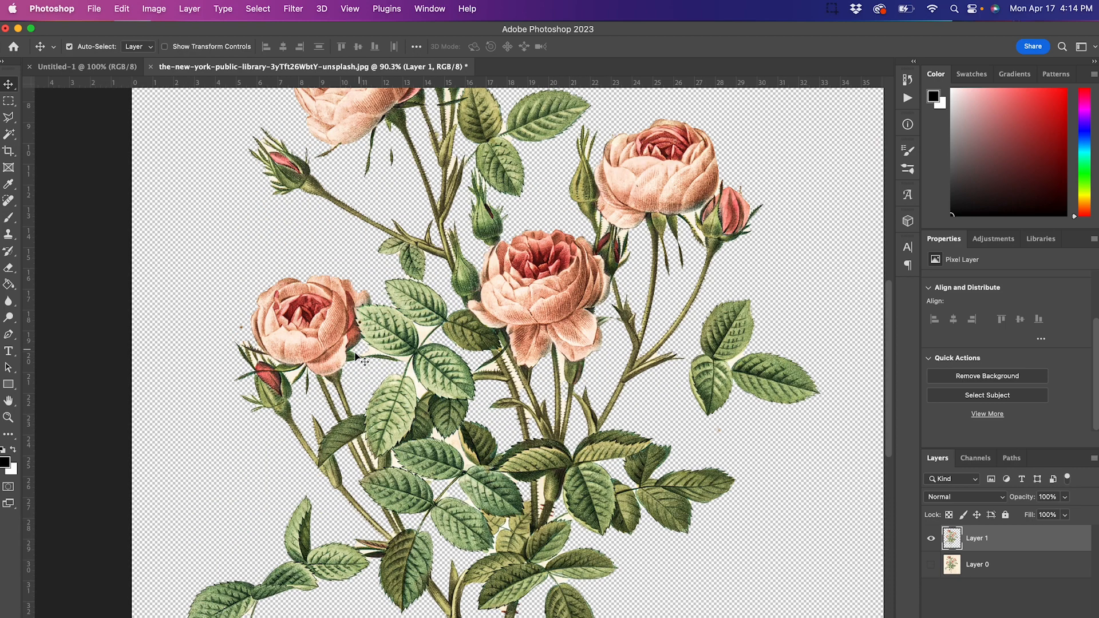
{"action": "scroll", "coordinate": [452, 443], "scroll_direction": "up", "scroll_amount": 2}
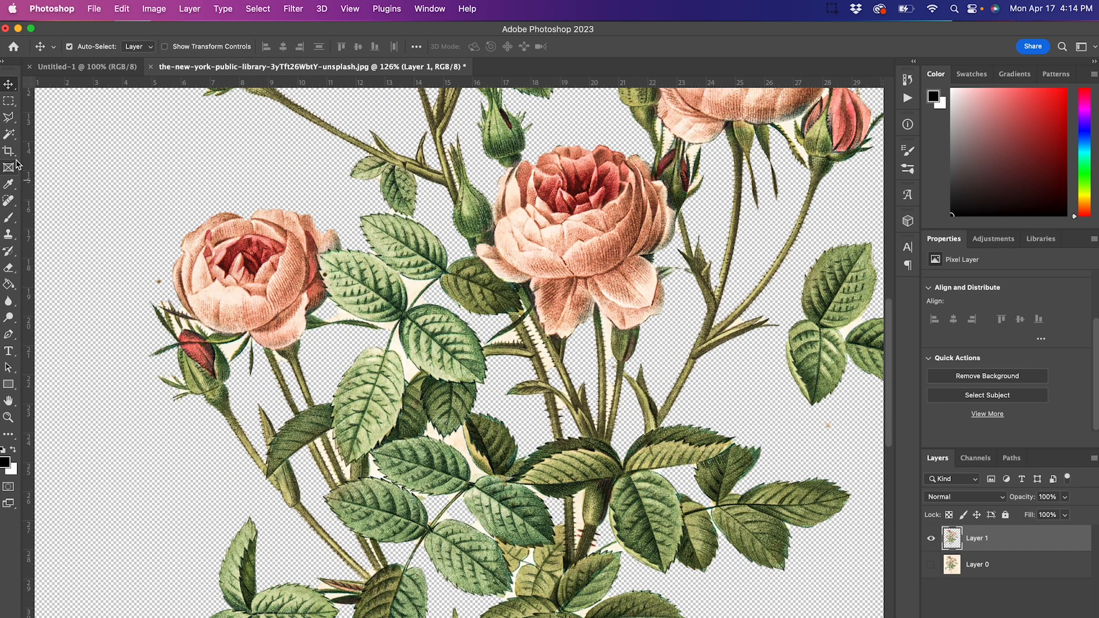
{"action": "left_click", "coordinate": [9, 136]}
{"action": "left_click", "coordinate": [342, 315]}
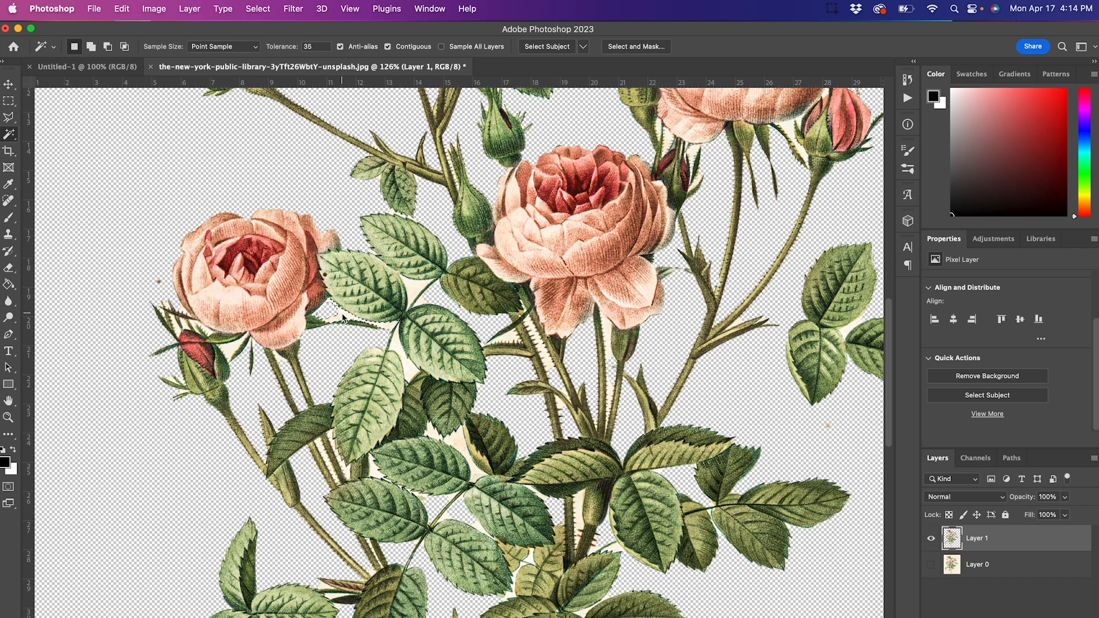
{"action": "left_click", "coordinate": [413, 283]}
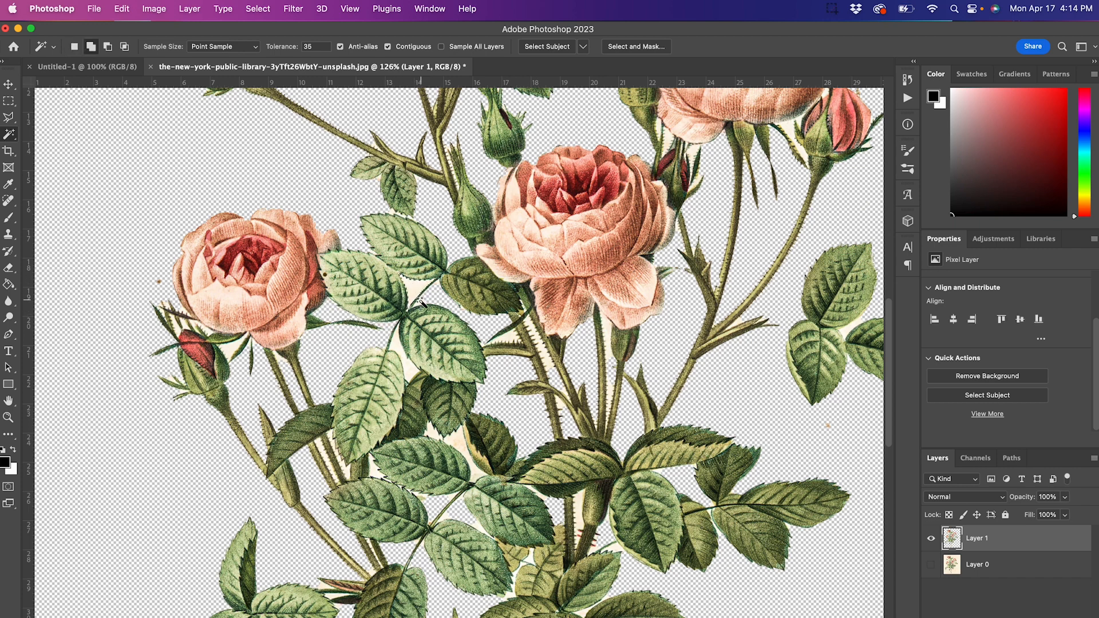
{"action": "key", "text": "Delete"}
{"action": "key", "text": "super+d"}
Delete the remaining paper background patches between the central stems, the lower leaves and around the left bud
{"action": "left_click", "coordinate": [505, 336]}
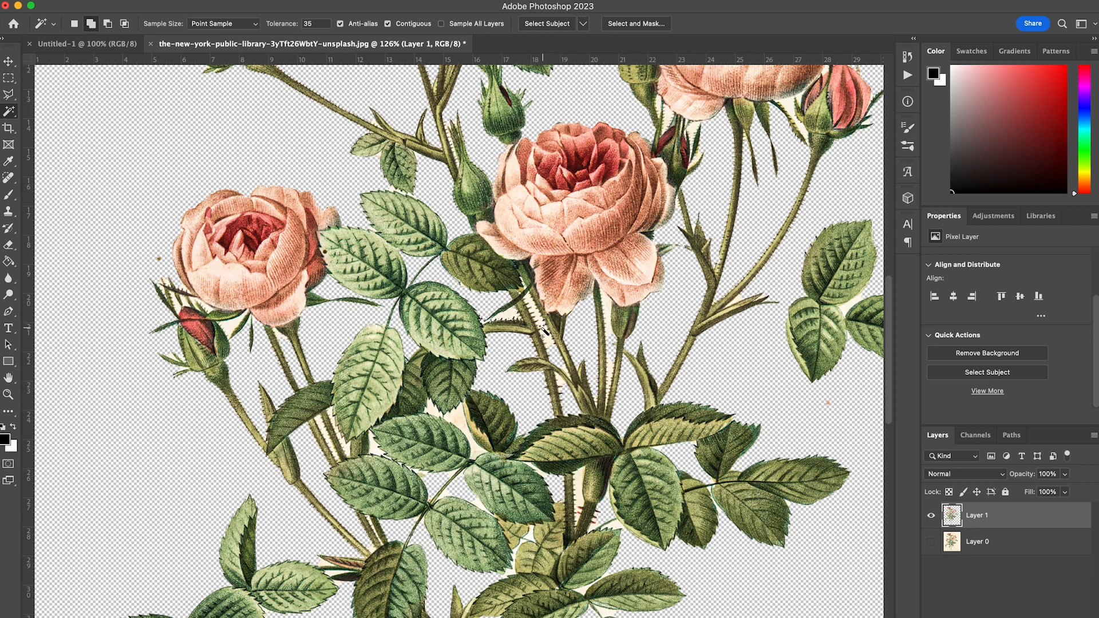
{"action": "left_click", "coordinate": [11, 133]}
{"action": "key", "text": "Delete"}
{"action": "left_click", "coordinate": [238, 324]}
{"action": "key", "text": "Delete"}
{"action": "left_click", "coordinate": [335, 421]}
{"action": "key", "text": "Delete"}
{"action": "left_click", "coordinate": [471, 430]}
{"action": "left_click", "coordinate": [609, 321]}
{"action": "key", "text": "Delete"}
Sample the leftover background beneath the upper-right rose, clear the selection and set the Magic Wand tolerance to 20
{"action": "scroll", "coordinate": [456, 610], "scroll_direction": "up", "scroll_amount": 8}
{"action": "scroll", "coordinate": [457, 610], "scroll_direction": "right", "scroll_amount": 4}
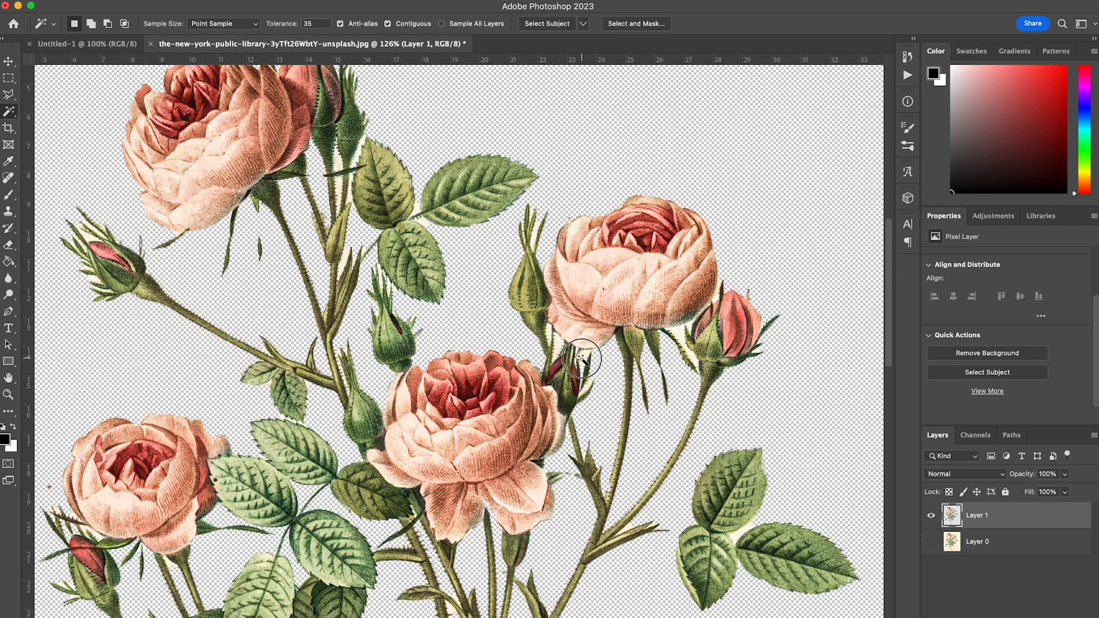
{"action": "left_click", "coordinate": [563, 342]}
{"action": "key", "text": "super+d"}
{"action": "double_click", "coordinate": [314, 23]}
{"action": "type", "text": "20"}
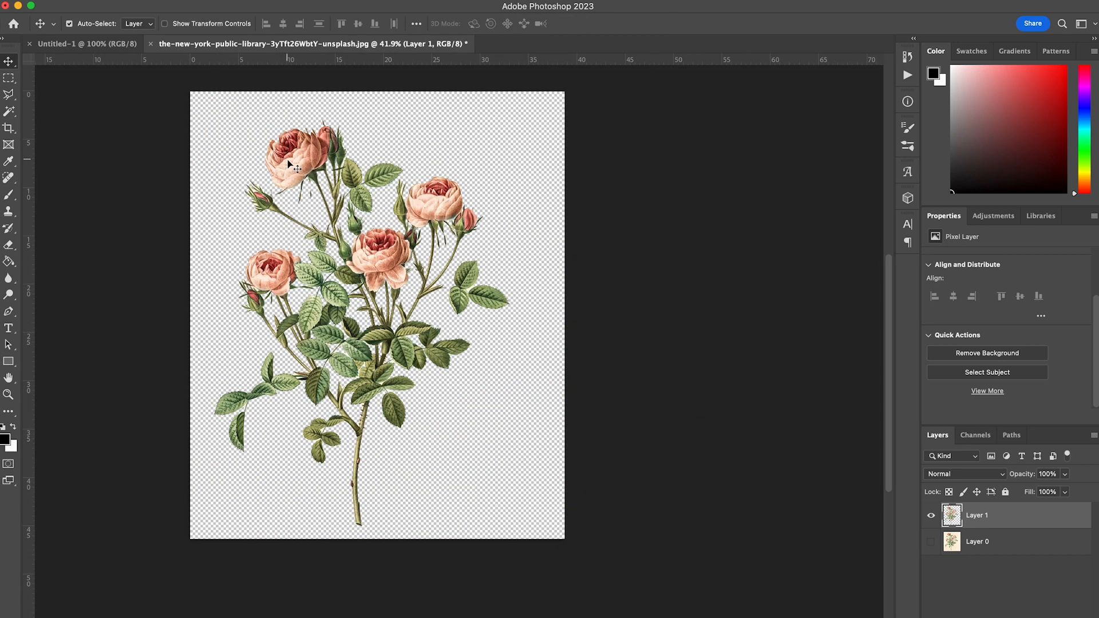
Bring the cut-out roses into the Untitled-1 document and scale them down to fit the canvas
{"action": "left_click_drag", "start_coordinate": [355, 241], "coordinate": [483, 353]}
{"action": "scroll", "coordinate": [483, 353], "scroll_direction": "down", "scroll_amount": 3}
{"action": "key", "text": "super+t"}
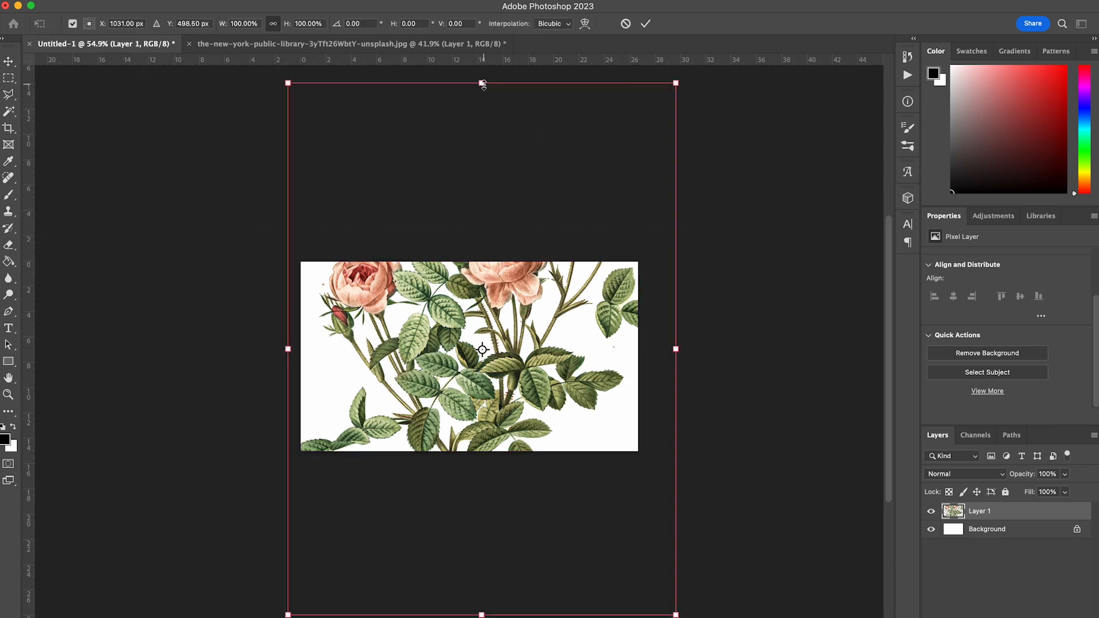
{"action": "left_click_drag", "start_coordinate": [483, 85], "coordinate": [481, 270]}
{"action": "left_click_drag", "start_coordinate": [485, 313], "coordinate": [487, 314]}
{"action": "key", "text": "Return"}
{"action": "scroll", "coordinate": [492, 332], "scroll_direction": "up", "scroll_amount": 3}
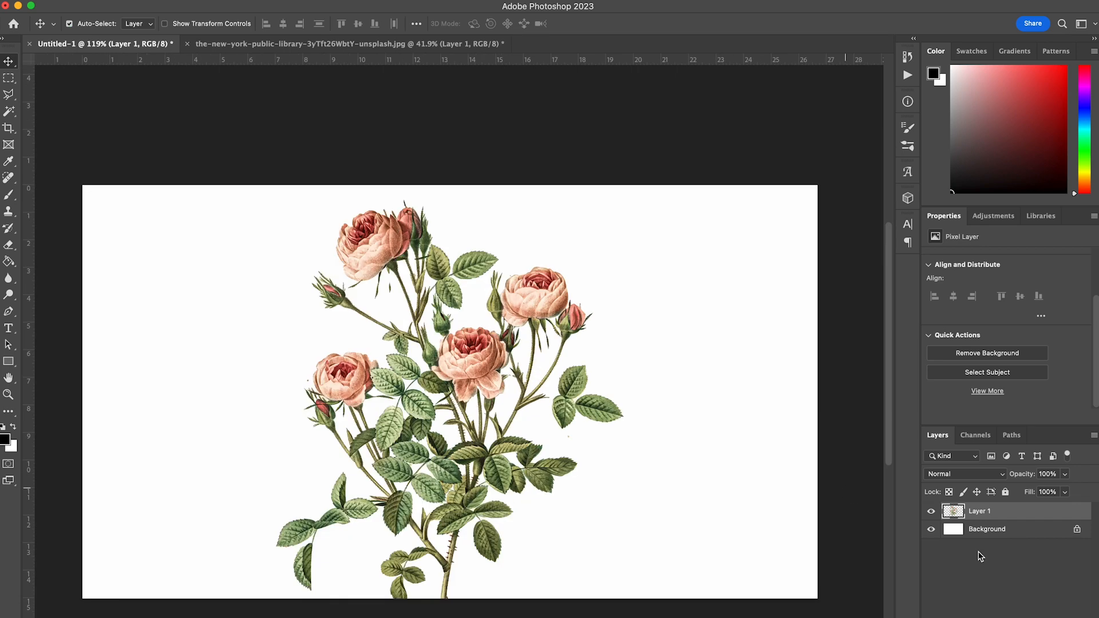
Fill the Background layer of Untitled-1 with a teal colour using the Paint Bucket
{"action": "left_click", "coordinate": [1025, 534]}
{"action": "left_click", "coordinate": [5, 439]}
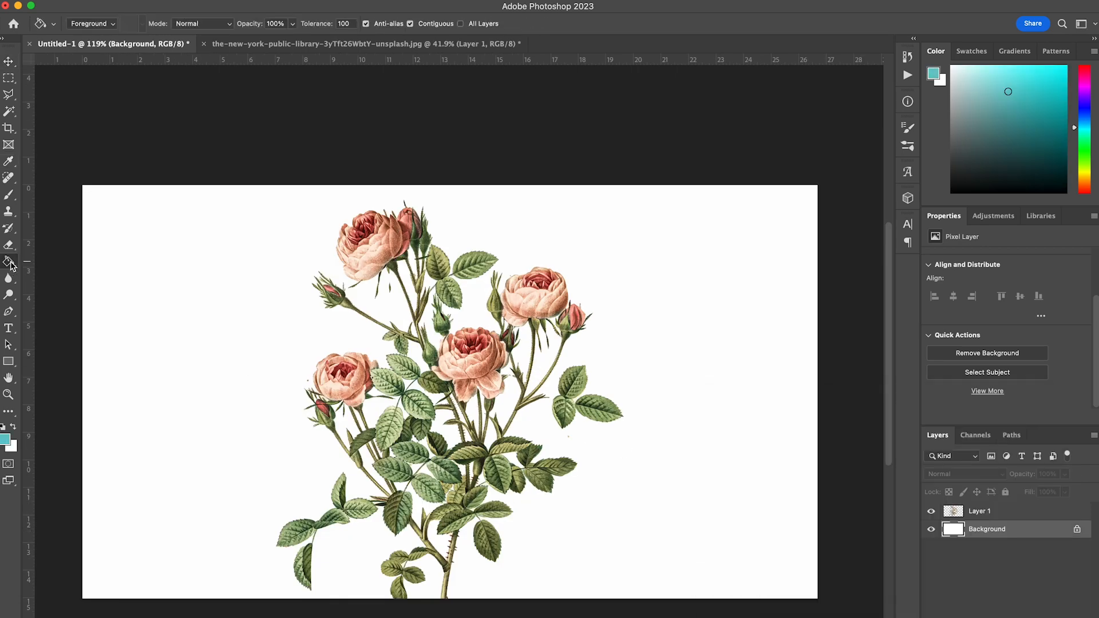
{"action": "left_click", "coordinate": [270, 341]}
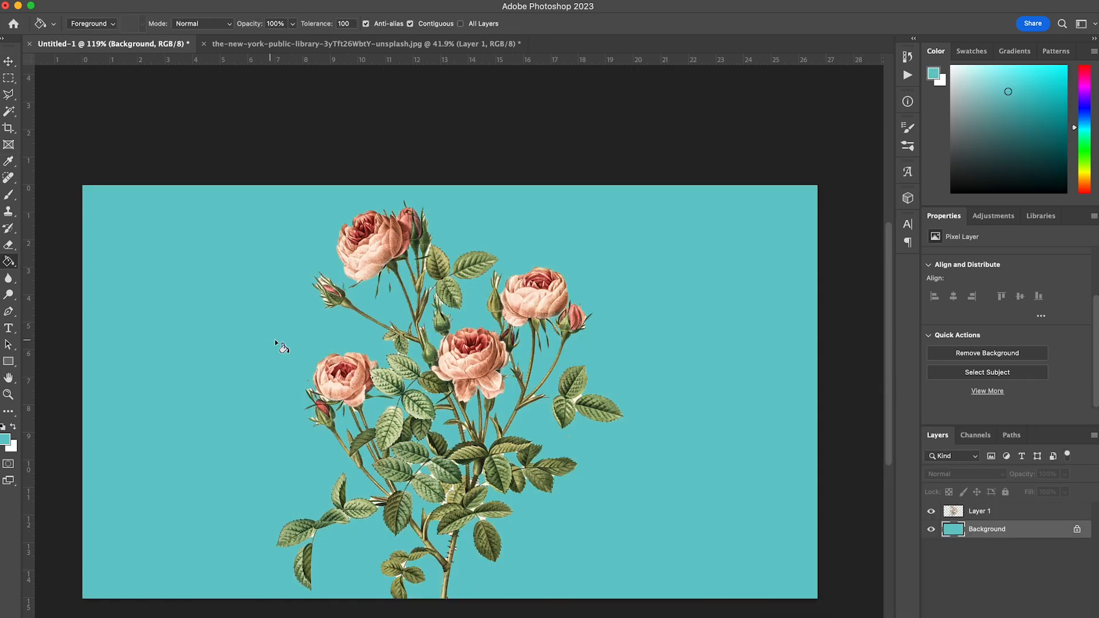
{"action": "key", "text": "v"}
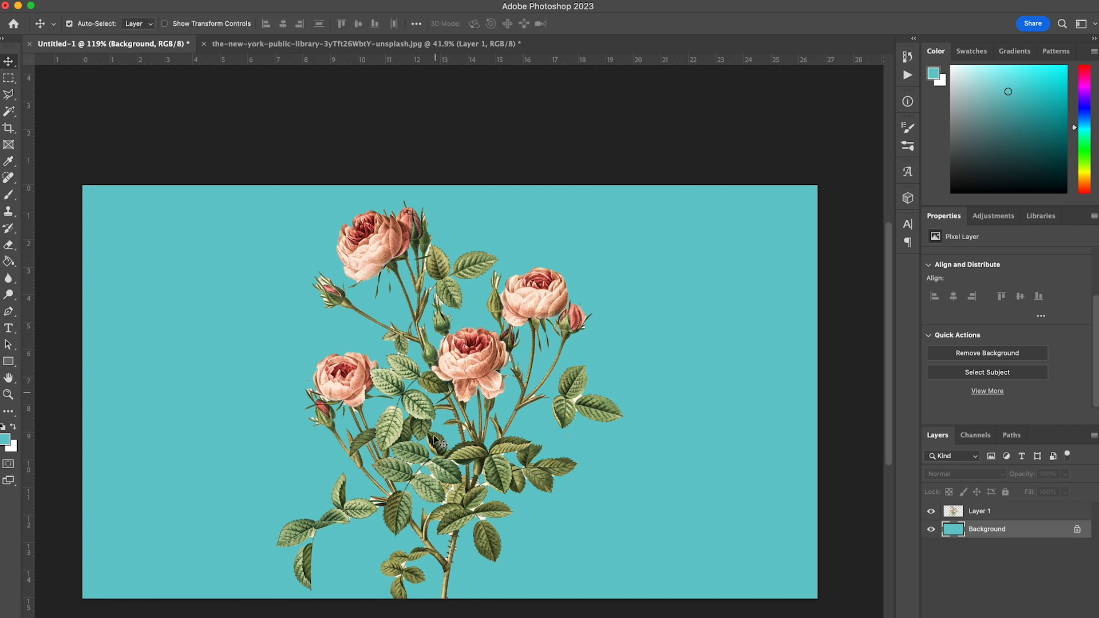
Delete the leftover pale patches near the right-hand leaves and stems on Layer 1 using the Magic Wand
{"action": "scroll", "coordinate": [445, 466], "scroll_direction": "up", "scroll_amount": 3}
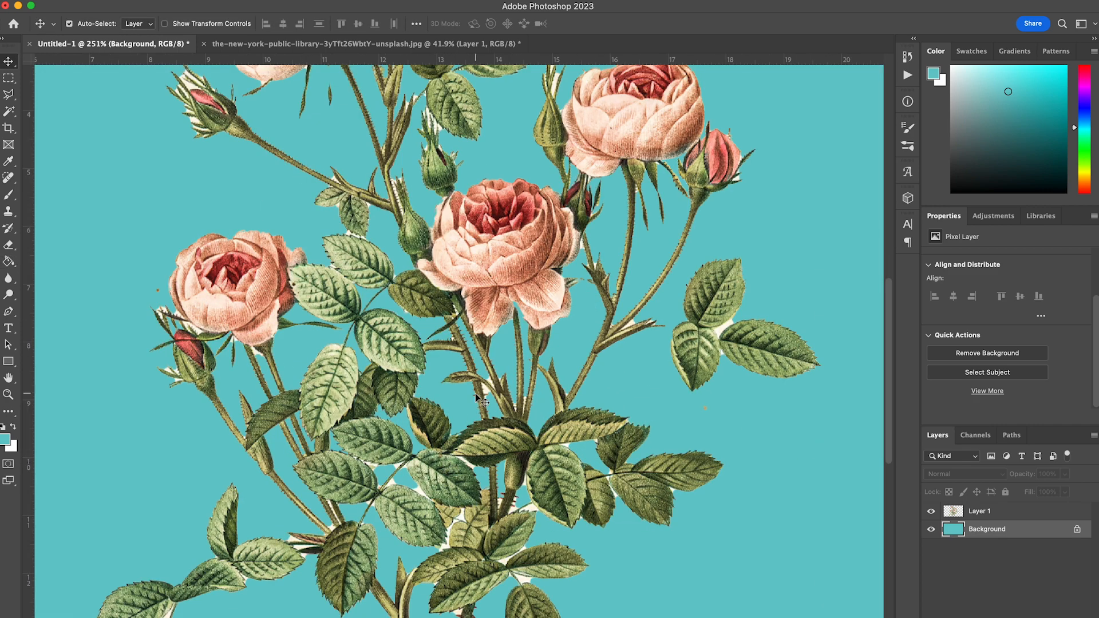
{"action": "left_click", "coordinate": [12, 114]}
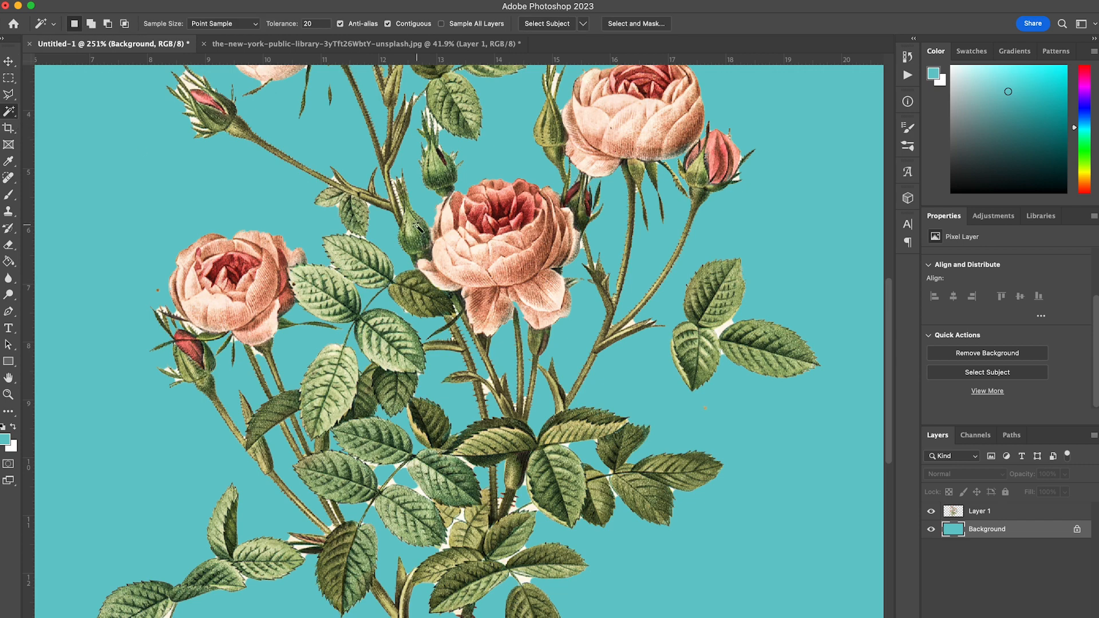
{"action": "left_click", "coordinate": [980, 512]}
{"action": "left_click", "coordinate": [724, 329]}
{"action": "left_click", "coordinate": [585, 247], "text": "shift"}
{"action": "key", "text": "BackSpace"}
{"action": "key", "text": "super+d"}
Set the Magic Wand tolerance to 35 and delete the pale background around the upper-left rosebud
{"action": "scroll", "coordinate": [206, 243], "scroll_direction": "up", "scroll_amount": 5}
{"action": "scroll", "coordinate": [204, 241], "scroll_direction": "up", "scroll_amount": 3}
{"action": "left_click_drag", "start_coordinate": [275, 27], "coordinate": [284, 26]}
{"action": "left_click", "coordinate": [179, 204]}
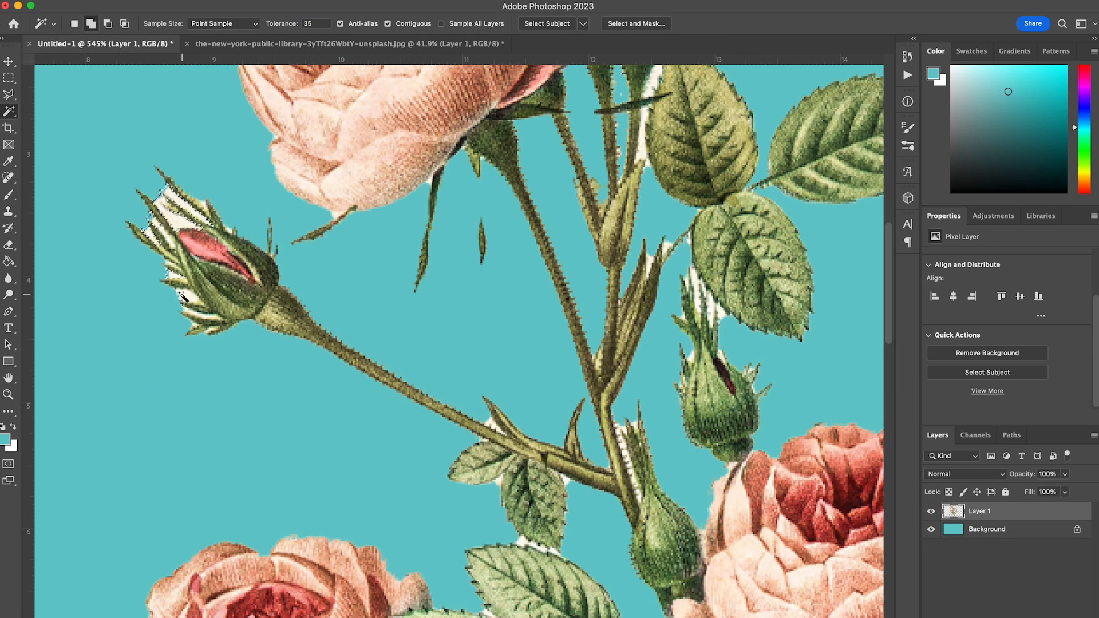
{"action": "key", "text": "BackSpace"}
{"action": "key", "text": "super+d"}
Delete the pale remnants around the central rosebuds, stems and neighbouring leaves of the plant
{"action": "left_click", "coordinate": [714, 310], "text": "shift"}
{"action": "left_click", "coordinate": [665, 251], "text": "shift"}
{"action": "key", "text": "BackSpace"}
{"action": "scroll", "coordinate": [629, 252], "scroll_direction": "up", "scroll_amount": 5}
{"action": "left_click", "coordinate": [585, 246]}
{"action": "key", "text": "BackSpace"}
{"action": "scroll", "coordinate": [573, 246], "scroll_direction": "up", "scroll_amount": 5}
{"action": "left_click", "coordinate": [477, 240]}
Erase the remaining pale fringe beside the lower-left stems with a 3-pixel Eraser
{"action": "scroll", "coordinate": [476, 240], "scroll_direction": "down", "scroll_amount": 5}
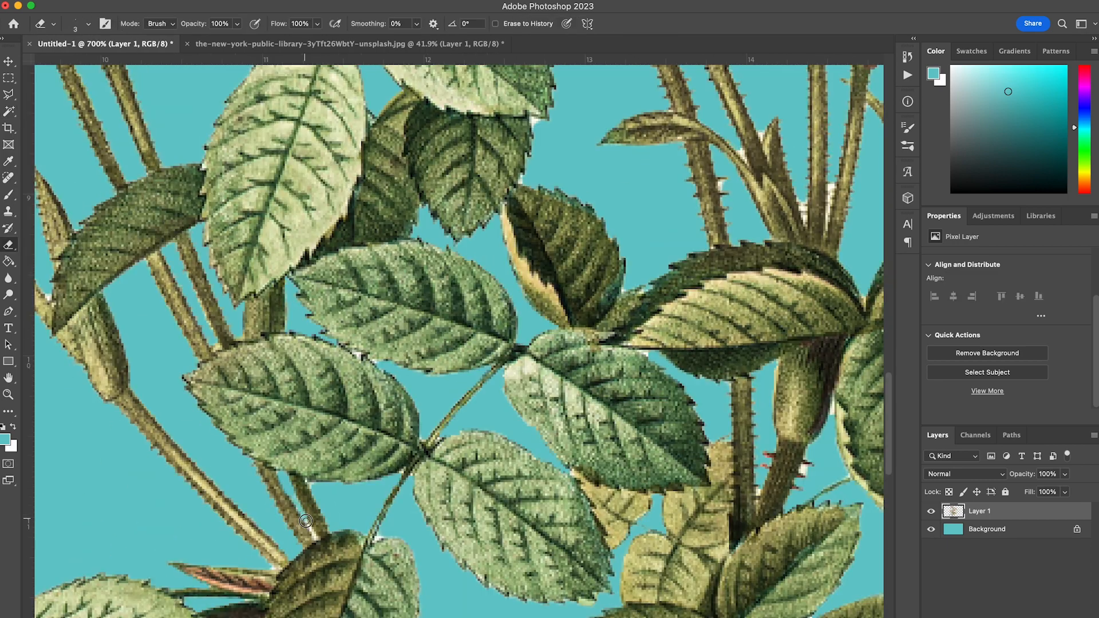
{"action": "left_click_drag", "start_coordinate": [305, 520], "coordinate": [314, 535]}
{"action": "scroll", "coordinate": [431, 525], "scroll_direction": "down", "scroll_amount": 5}
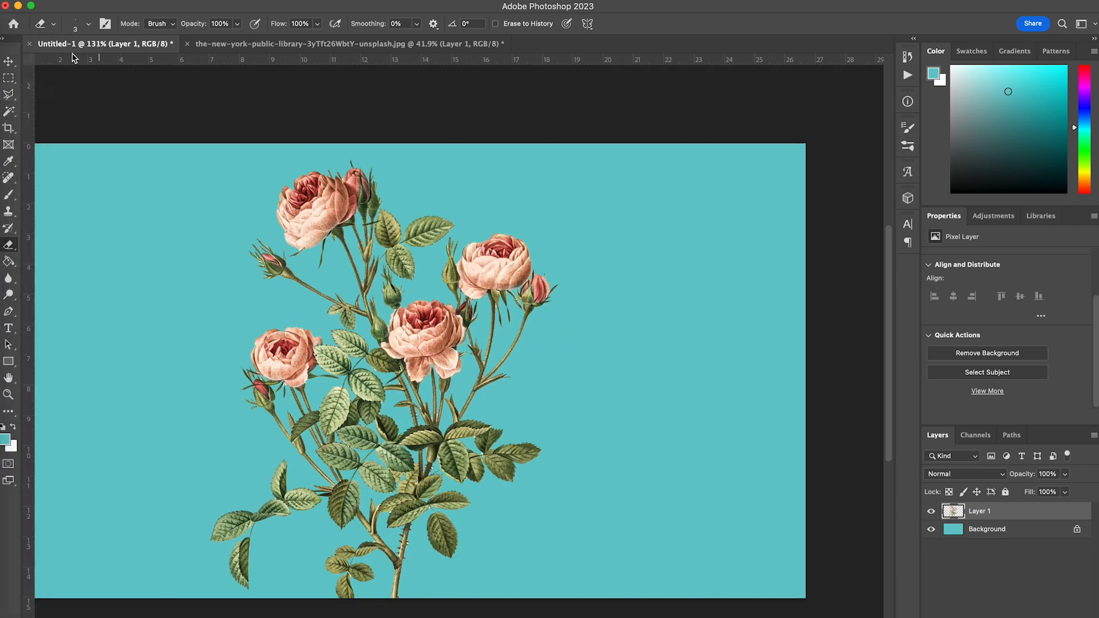
{"action": "left_click", "coordinate": [9, 62]}
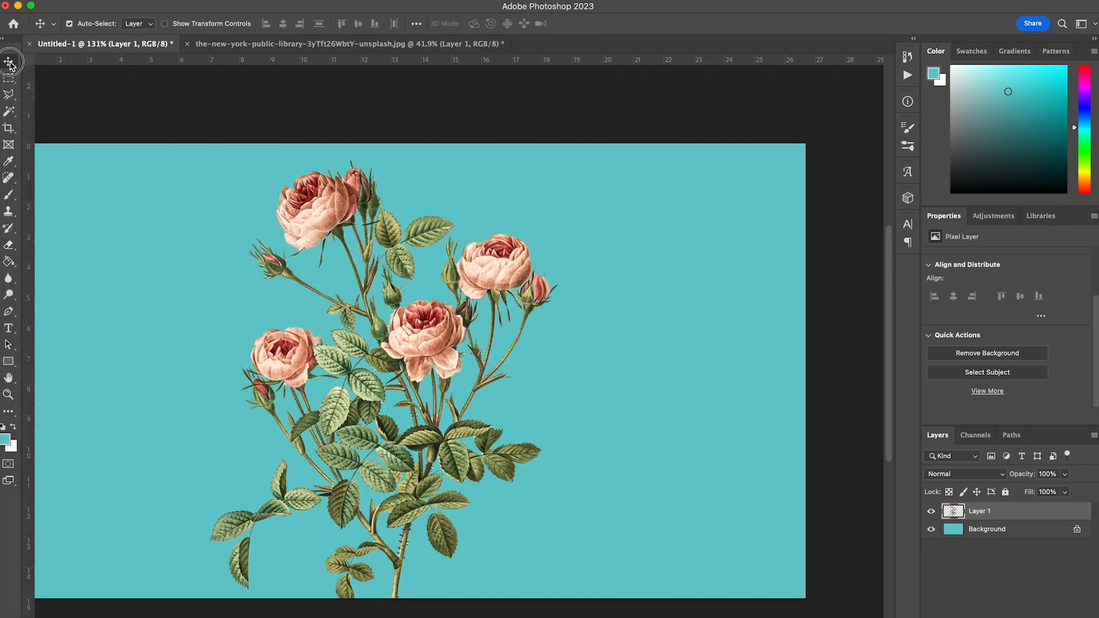
Add the white text "MOTHER'S DAY" in Dharma Gothic E Heavy, 107.73 pt, over the lower-left rose
{"action": "left_click", "coordinate": [8, 328]}
{"action": "left_click", "coordinate": [14, 429]}
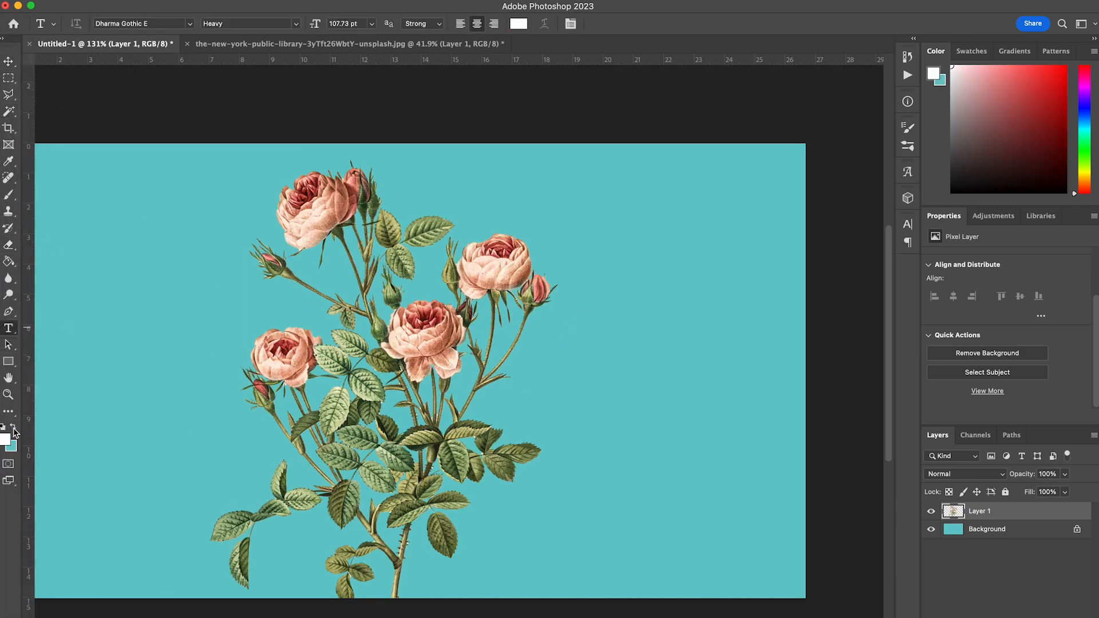
{"action": "left_click", "coordinate": [193, 354]}
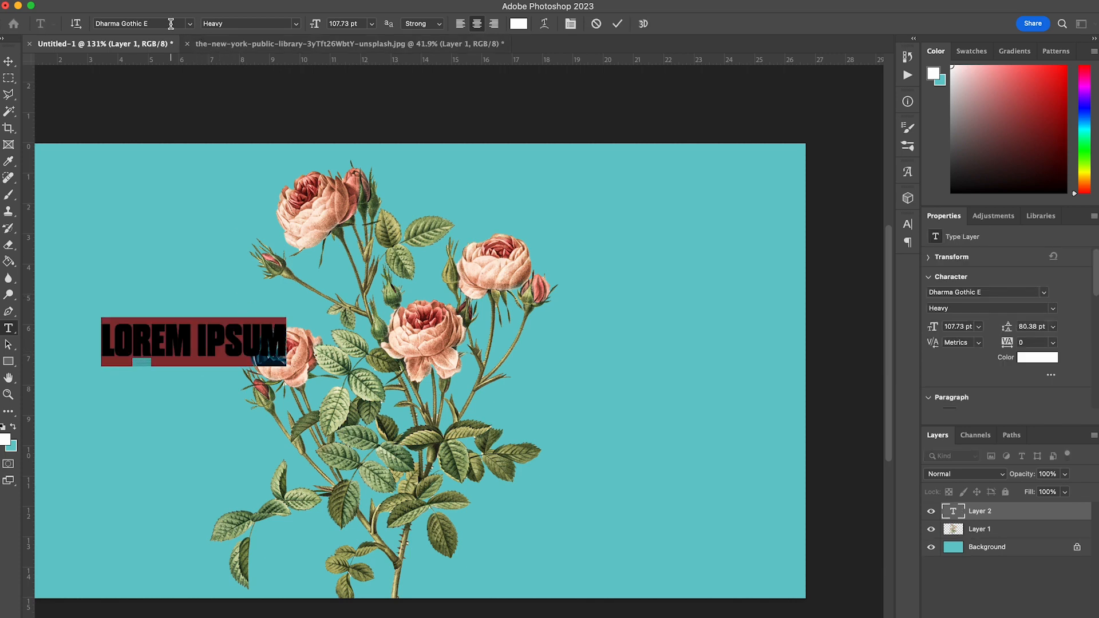
{"action": "left_click", "coordinate": [170, 24]}
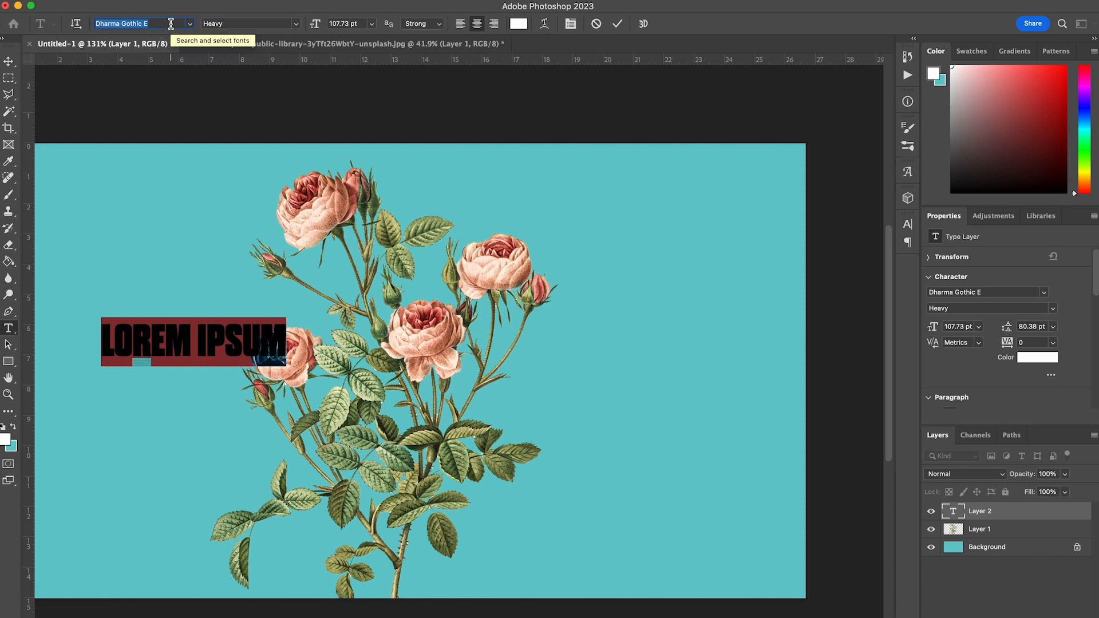
{"action": "left_click", "coordinate": [190, 23]}
{"action": "type", "text": "MORHE"}
{"action": "key", "text": "BackSpace"}
{"action": "key", "text": "BackSpace"}
{"action": "key", "text": "BackSpace"}
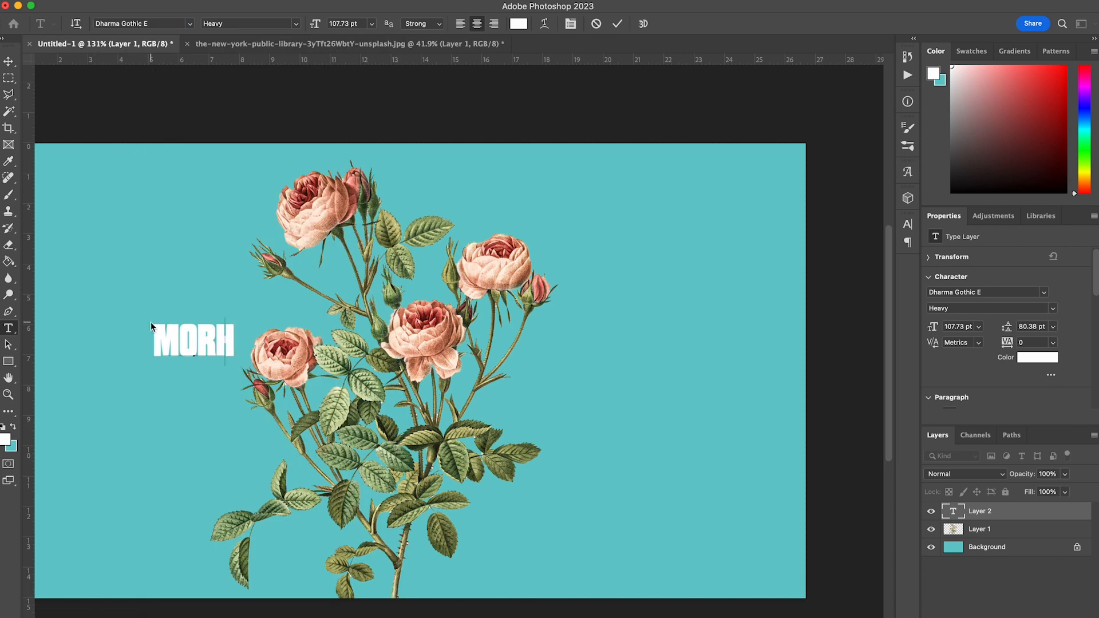
{"action": "type", "text": "THER'S DAY"}
Scale the "MOTHER'S DAY" text up to about 272% and reposition it over the rose plant
{"action": "left_click", "coordinate": [99, 341]}
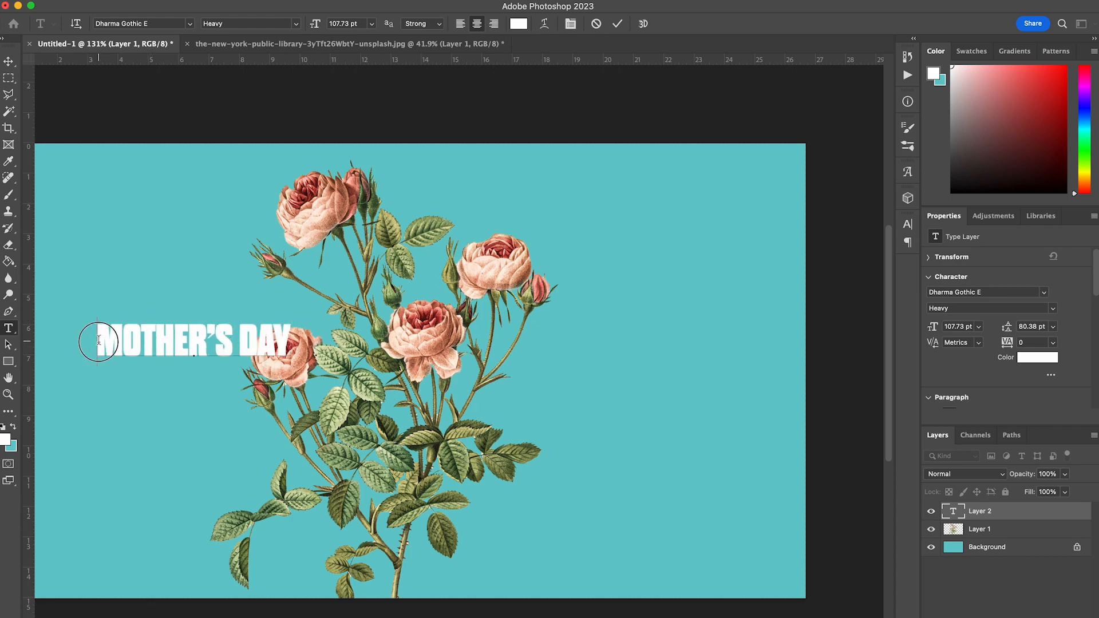
{"action": "left_click_drag", "start_coordinate": [98, 340], "coordinate": [319, 310]}
{"action": "left_click", "coordinate": [9, 61]}
{"action": "key", "text": "ctrl+t"}
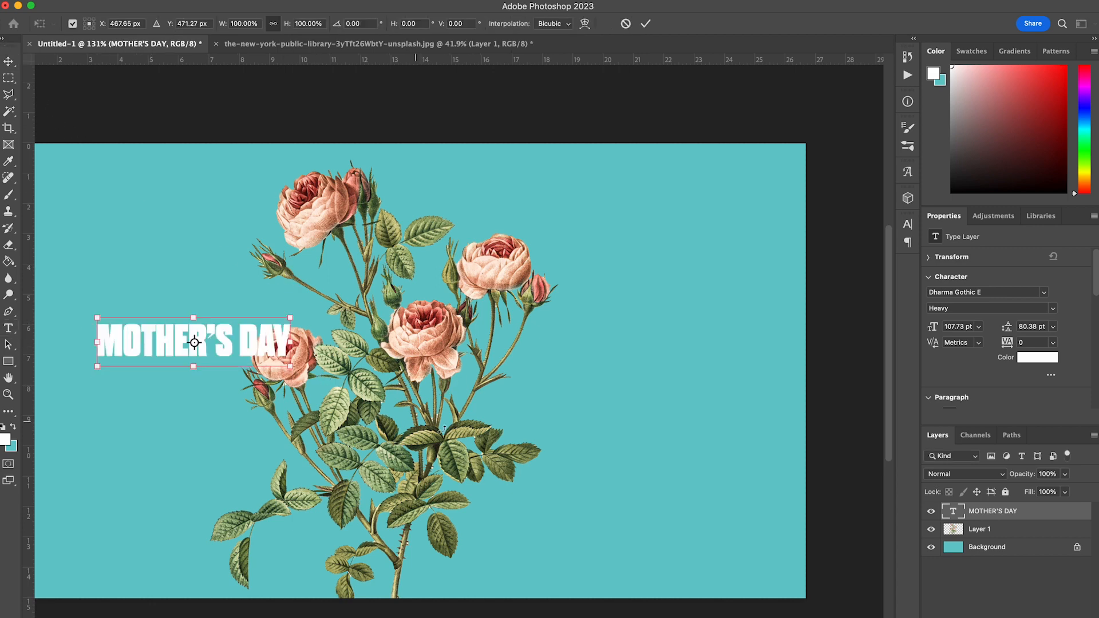
{"action": "left_click_drag", "start_coordinate": [293, 338], "coordinate": [623, 342]}
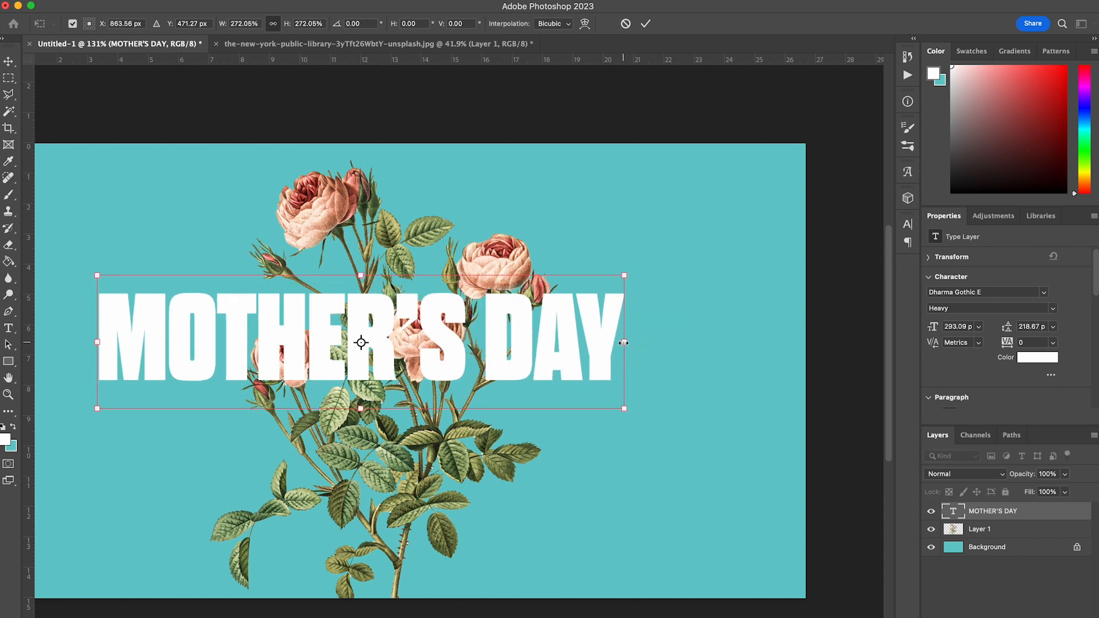
{"action": "scroll", "coordinate": [623, 342], "scroll_direction": "down", "scroll_amount": 3}
{"action": "mouse_move", "coordinate": [545, 364]}
{"action": "left_mouse_down"}
{"action": "mouse_move", "coordinate": [552, 395]}
{"action": "mouse_move", "coordinate": [558, 378]}
{"action": "left_mouse_up"}
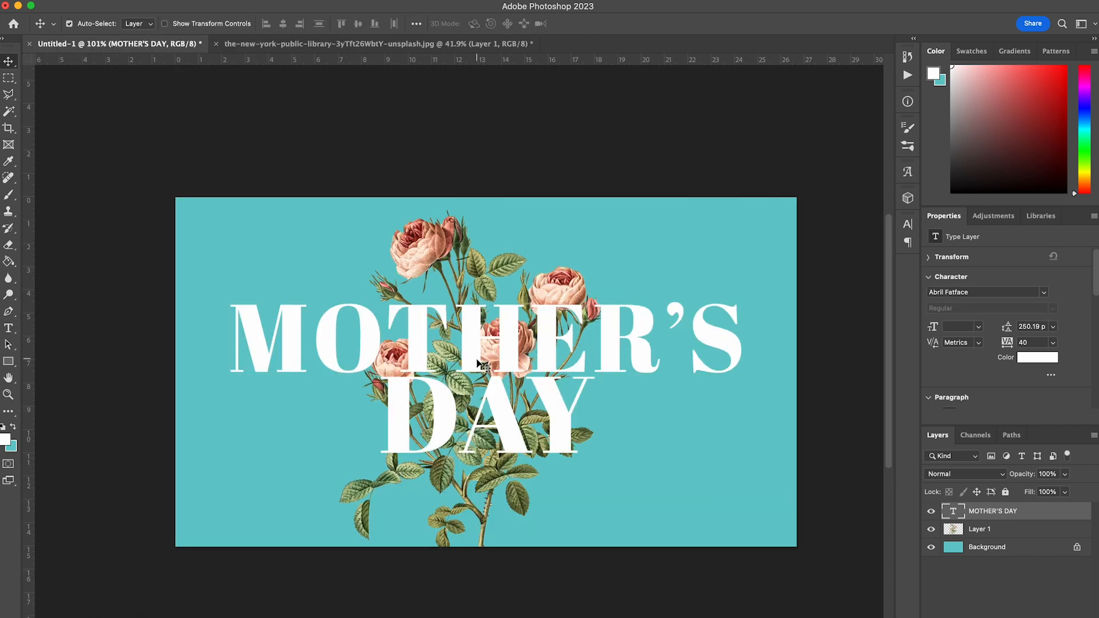
Change the font of the whole "MOTHER'S DAY" text to Proxima Nova Bold
{"action": "scroll", "coordinate": [520, 399], "scroll_direction": "down", "scroll_amount": 2}
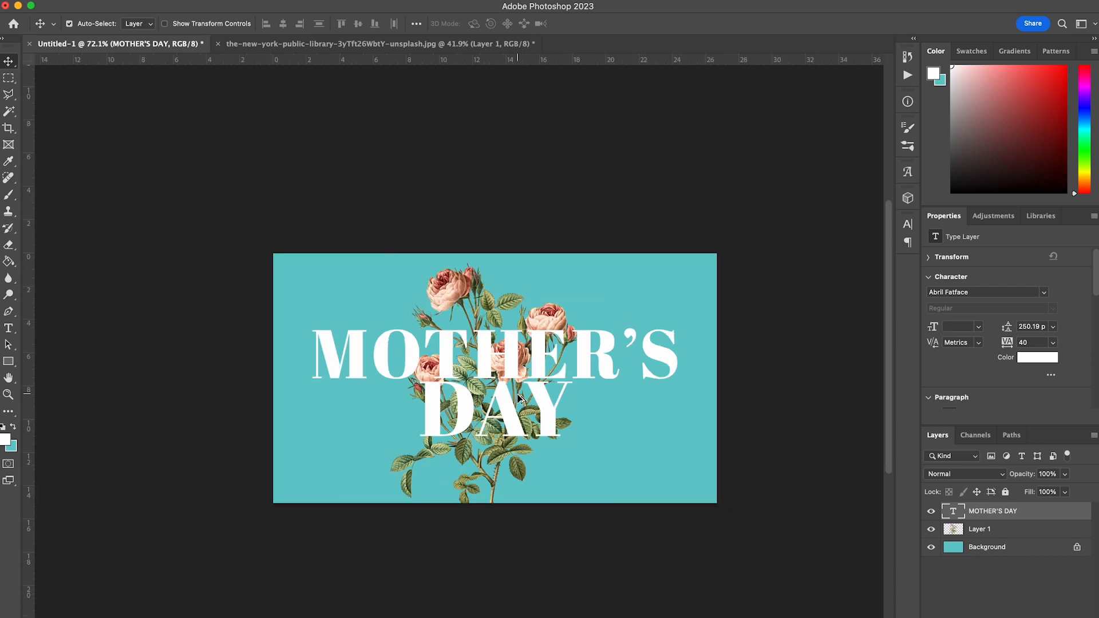
{"action": "scroll", "coordinate": [519, 399], "scroll_direction": "up", "scroll_amount": 4}
{"action": "scroll", "coordinate": [520, 399], "scroll_direction": "down", "scroll_amount": 1}
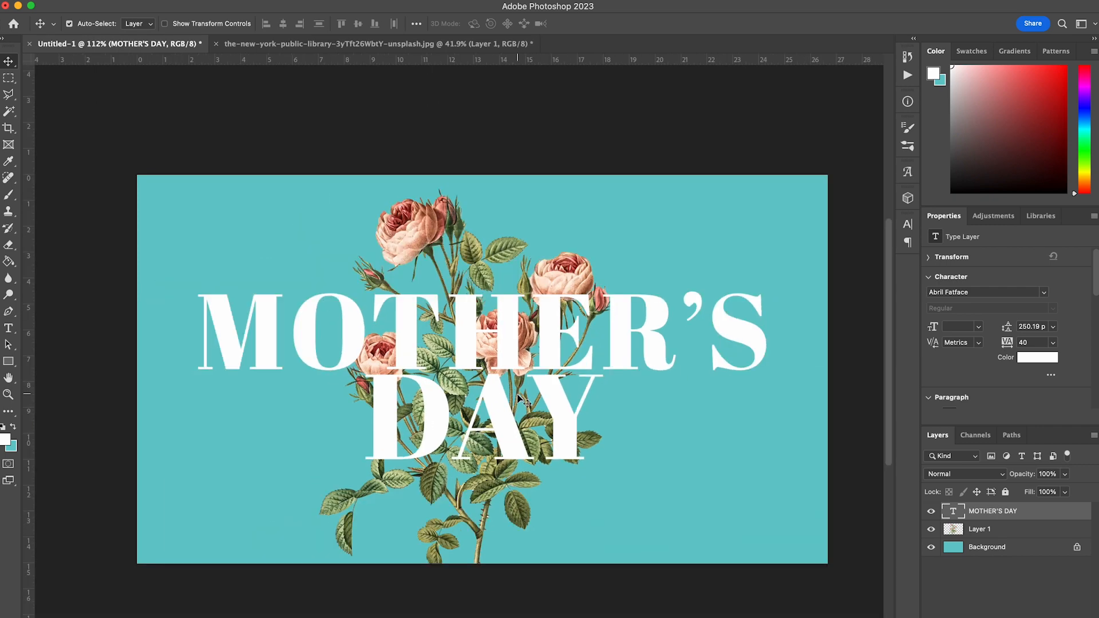
{"action": "left_click", "coordinate": [9, 328]}
{"action": "left_click_drag", "start_coordinate": [209, 329], "coordinate": [699, 545]}
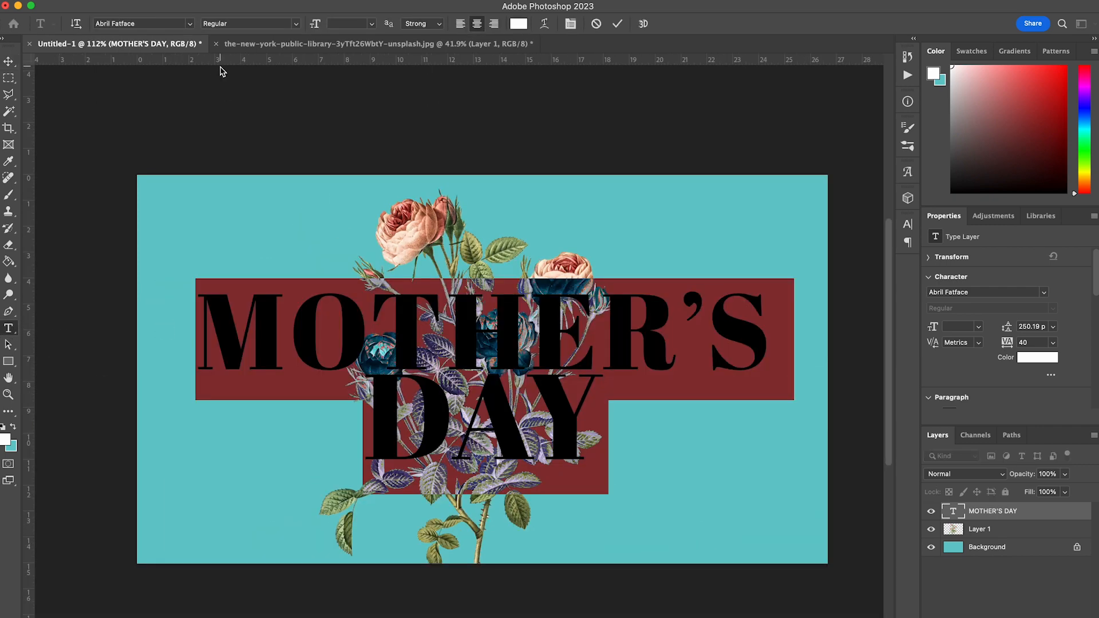
{"action": "left_click", "coordinate": [169, 23]}
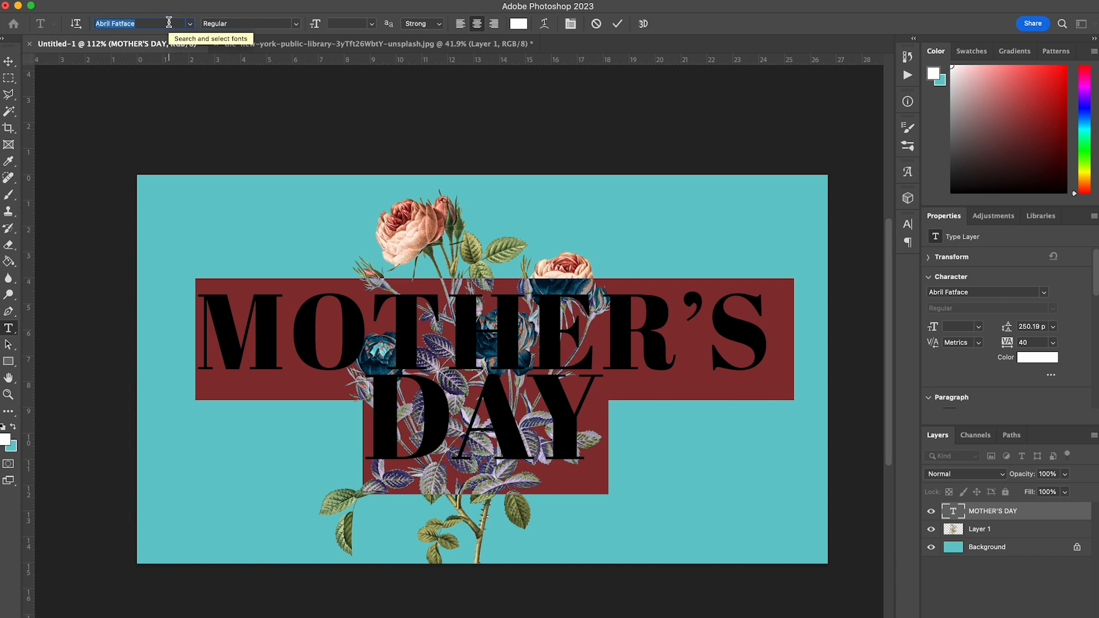
{"action": "type", "text": "pro"}
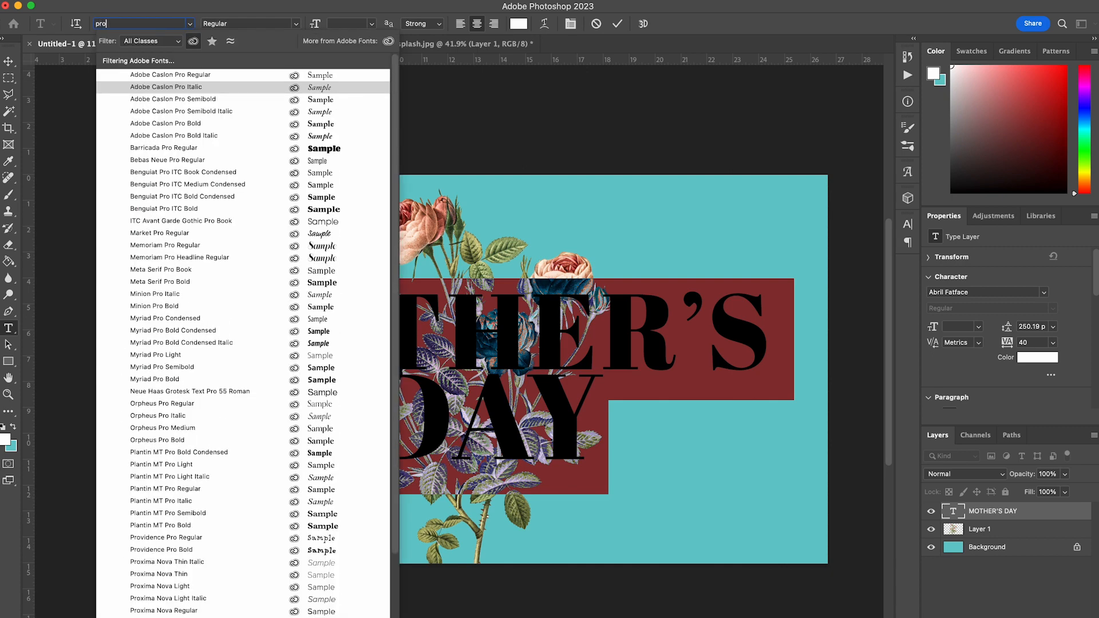
{"action": "type", "text": "x"}
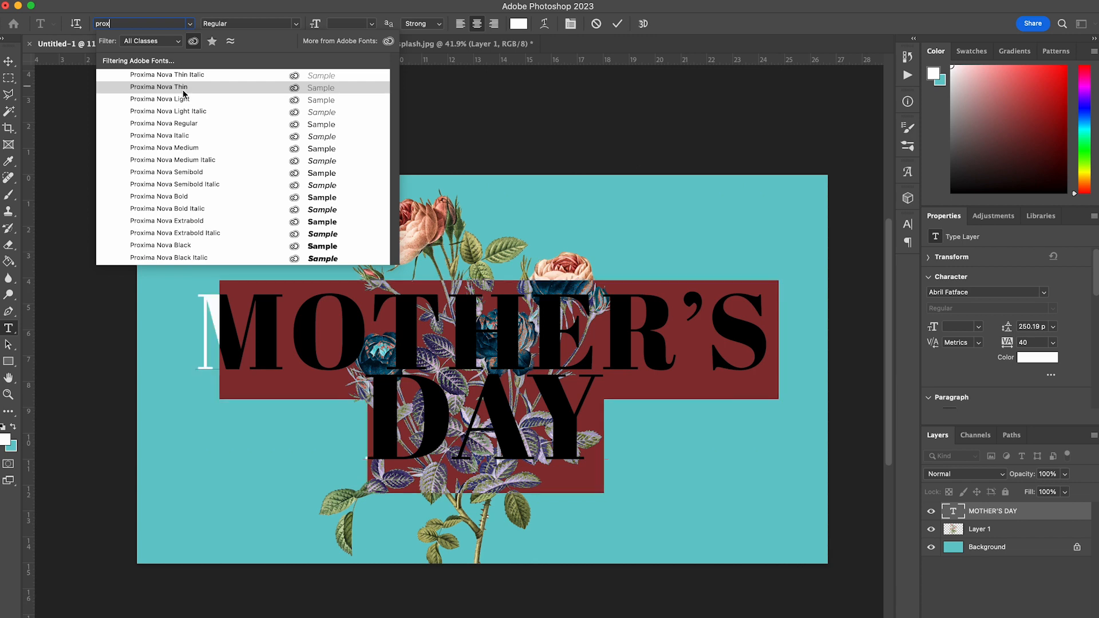
{"action": "left_click", "coordinate": [161, 197]}
{"action": "left_click", "coordinate": [530, 383]}
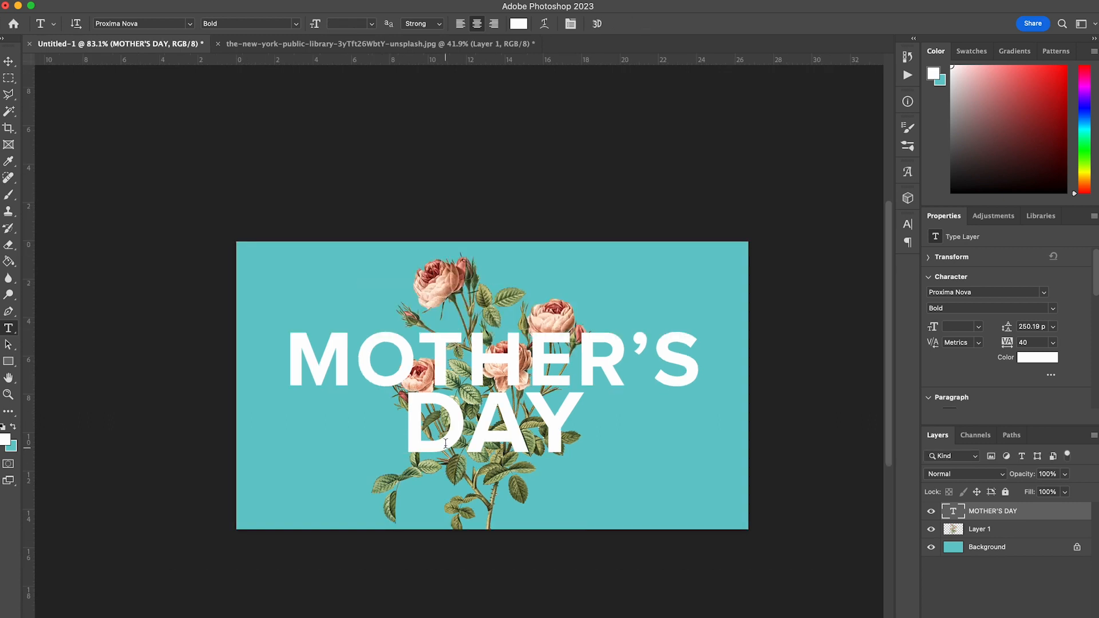
Set the tracking of the letter A in "DAY" to -60 and move the whole text slightly up
{"action": "left_click_drag", "start_coordinate": [474, 419], "coordinate": [508, 419]}
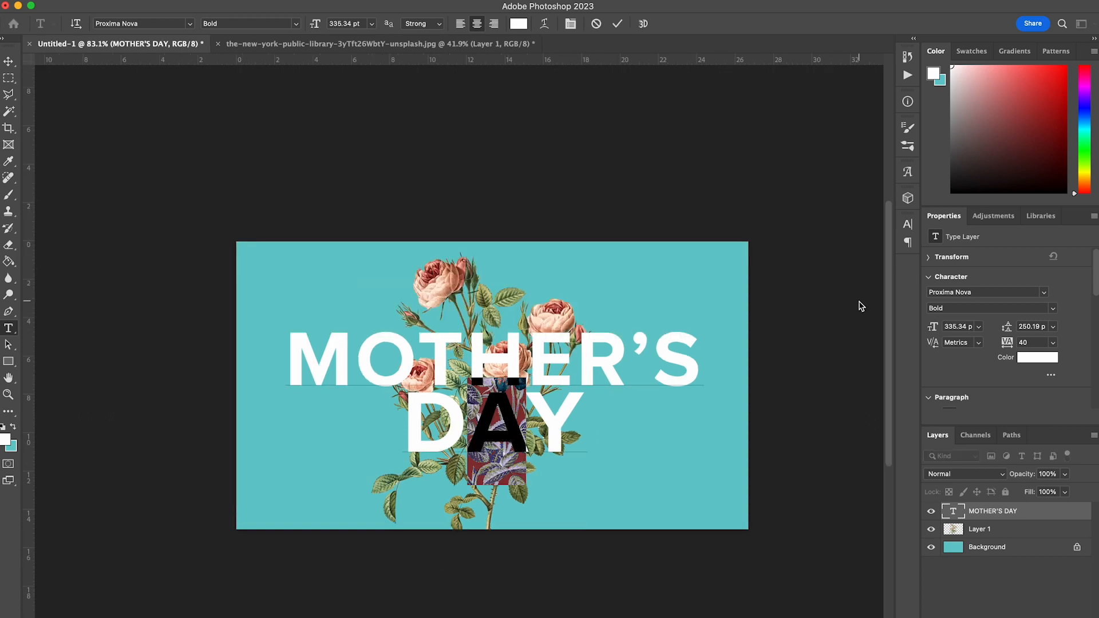
{"action": "left_click", "coordinate": [904, 225]}
{"action": "double_click", "coordinate": [866, 272]}
{"action": "scroll", "coordinate": [865, 271], "scroll_direction": "up", "scroll_amount": 10}
{"action": "scroll", "coordinate": [865, 272], "scroll_direction": "down", "scroll_amount": 20}
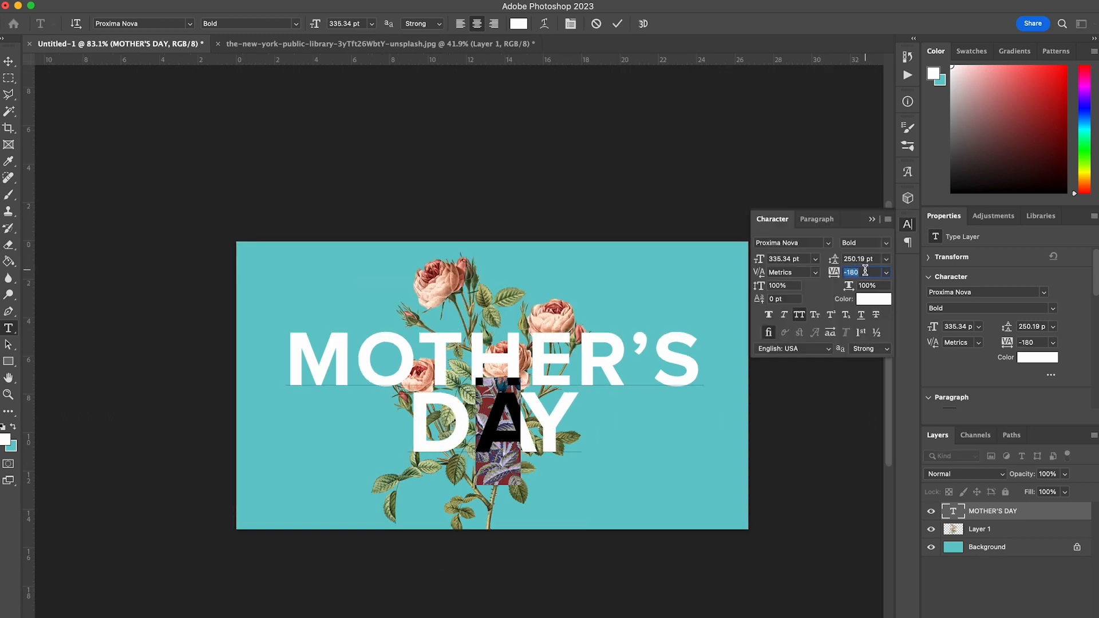
{"action": "scroll", "coordinate": [866, 272], "scroll_direction": "up", "scroll_amount": 14}
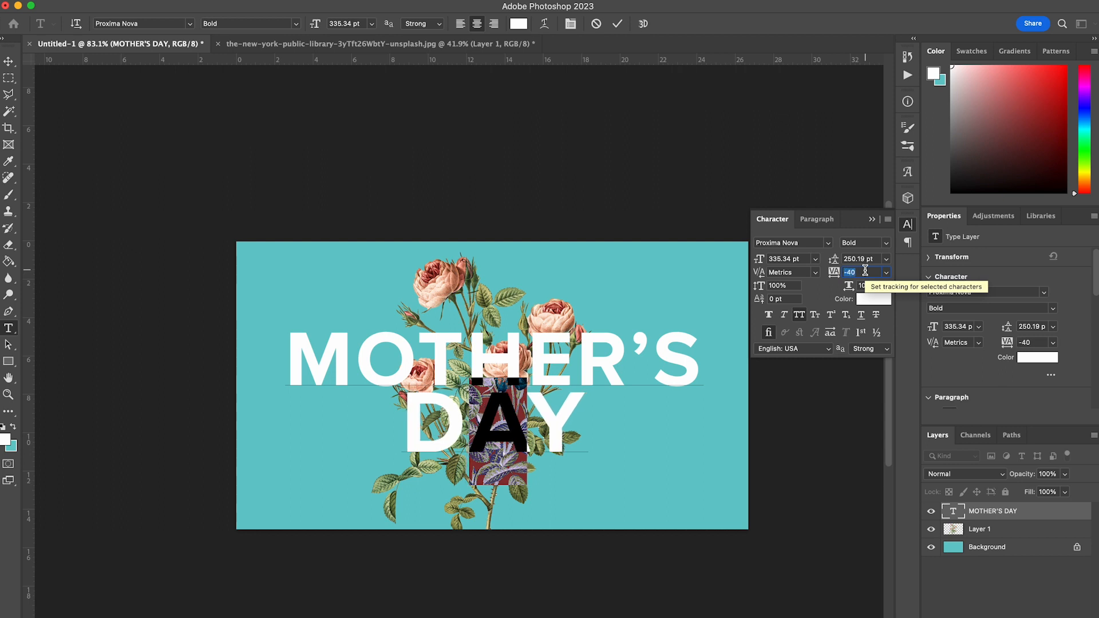
{"action": "key", "text": "shift+Down"}
{"action": "key", "text": "shift+Down"}
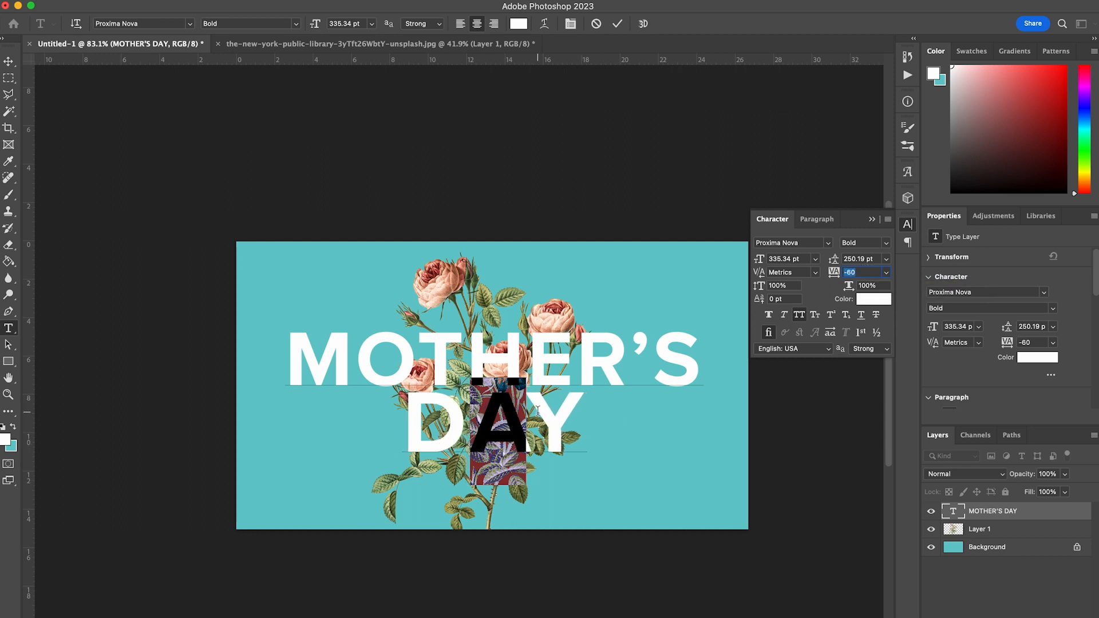
{"action": "left_click", "coordinate": [245, 253]}
{"action": "left_click", "coordinate": [9, 61]}
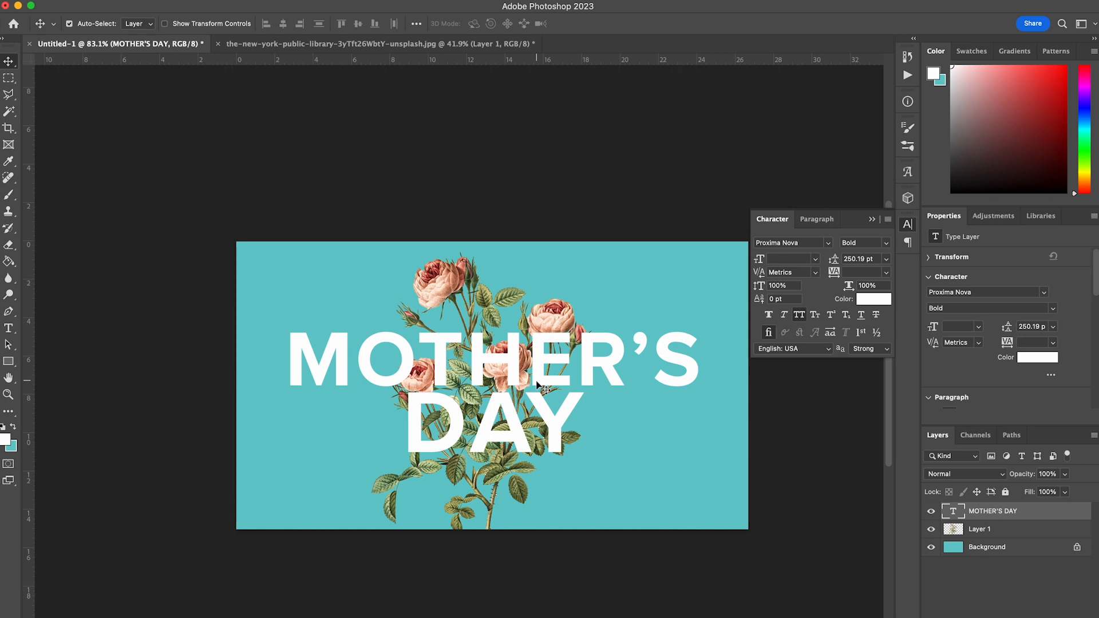
{"action": "left_click_drag", "start_coordinate": [518, 378], "coordinate": [512, 368]}
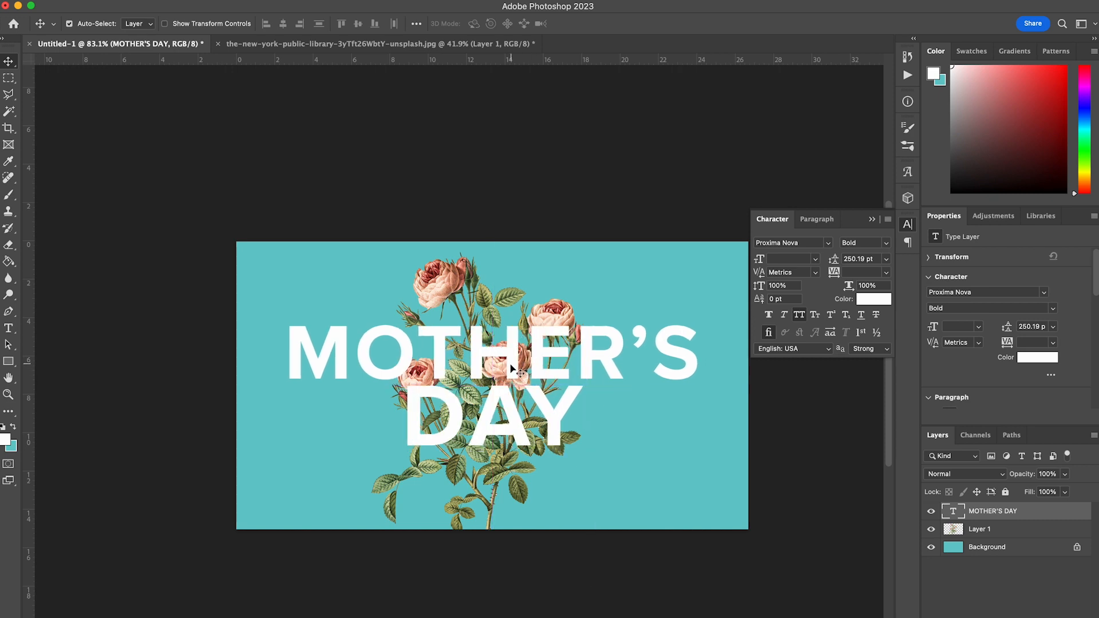
Place copies of the rose plant in the lower-left and upper-right canvas corners, rotating the upper-right copy about -46.6°
{"action": "left_click", "coordinate": [443, 284]}
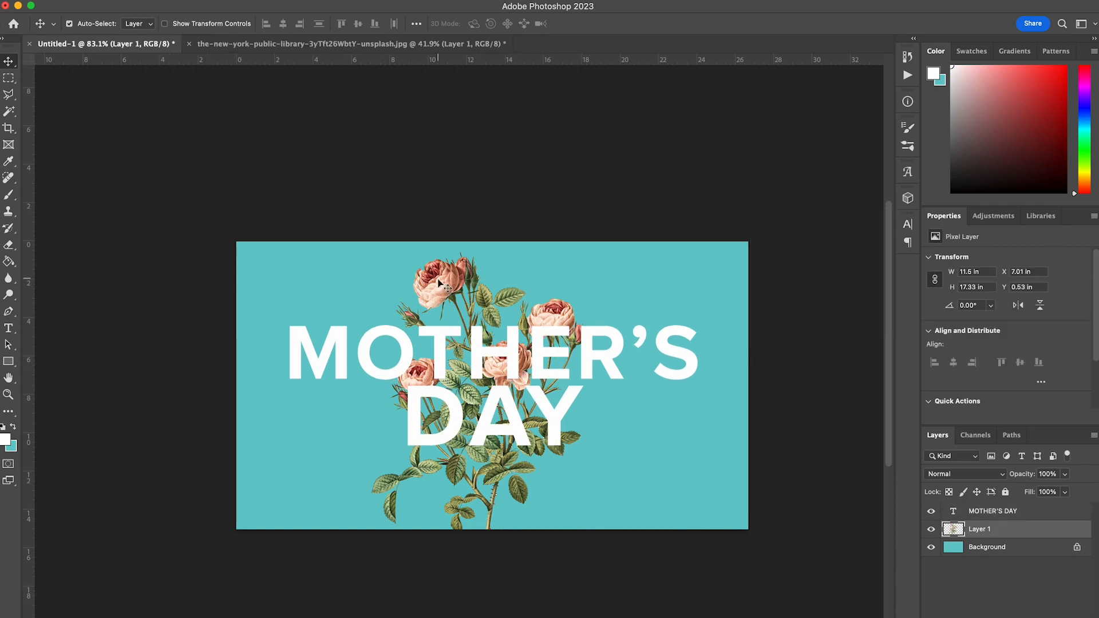
{"action": "left_click_drag", "start_coordinate": [442, 285], "coordinate": [214, 467]}
{"action": "left_click_drag", "start_coordinate": [329, 505], "coordinate": [817, 253]}
{"action": "key", "text": "ctrl+t"}
{"action": "left_click_drag", "start_coordinate": [602, 207], "coordinate": [570, 316]}
{"action": "left_click_drag", "start_coordinate": [699, 330], "coordinate": [708, 243]}
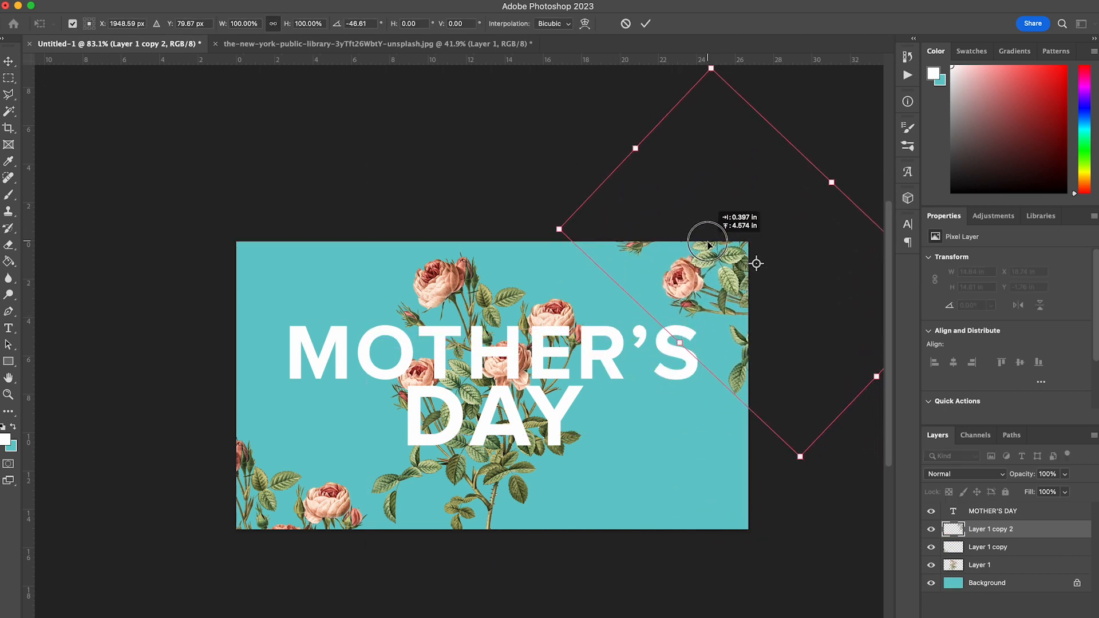
{"action": "key", "text": "Return"}
Rotate the lower-left plant copy so its rose points inward, and nudge the central plant slightly up
{"action": "left_click", "coordinate": [332, 503]}
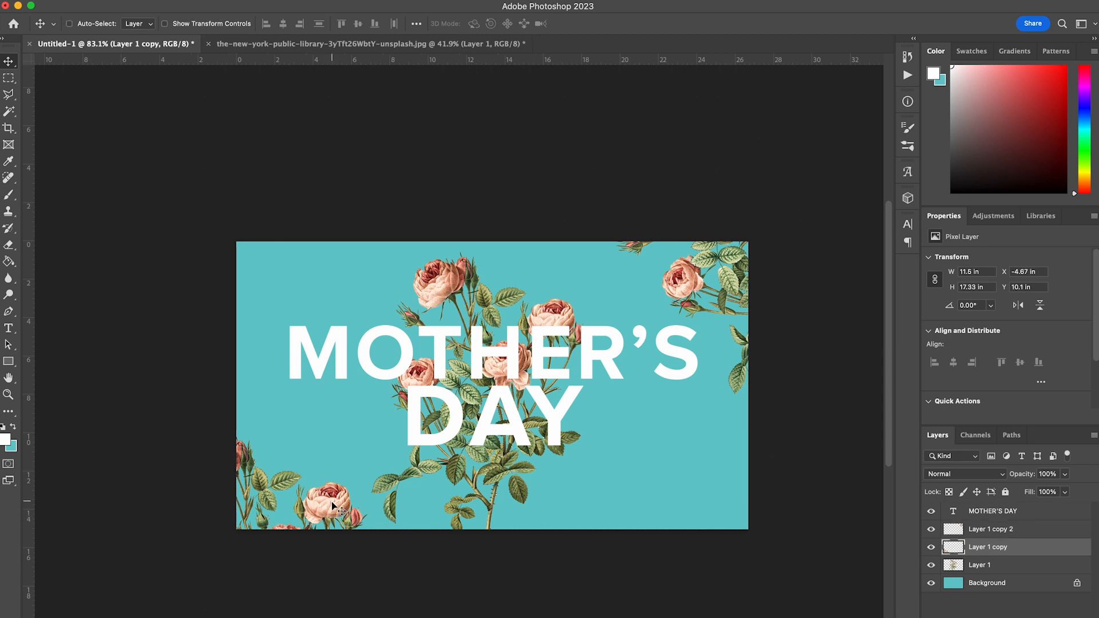
{"action": "key", "text": "ctrl+t"}
{"action": "left_click_drag", "start_coordinate": [416, 439], "coordinate": [304, 582]}
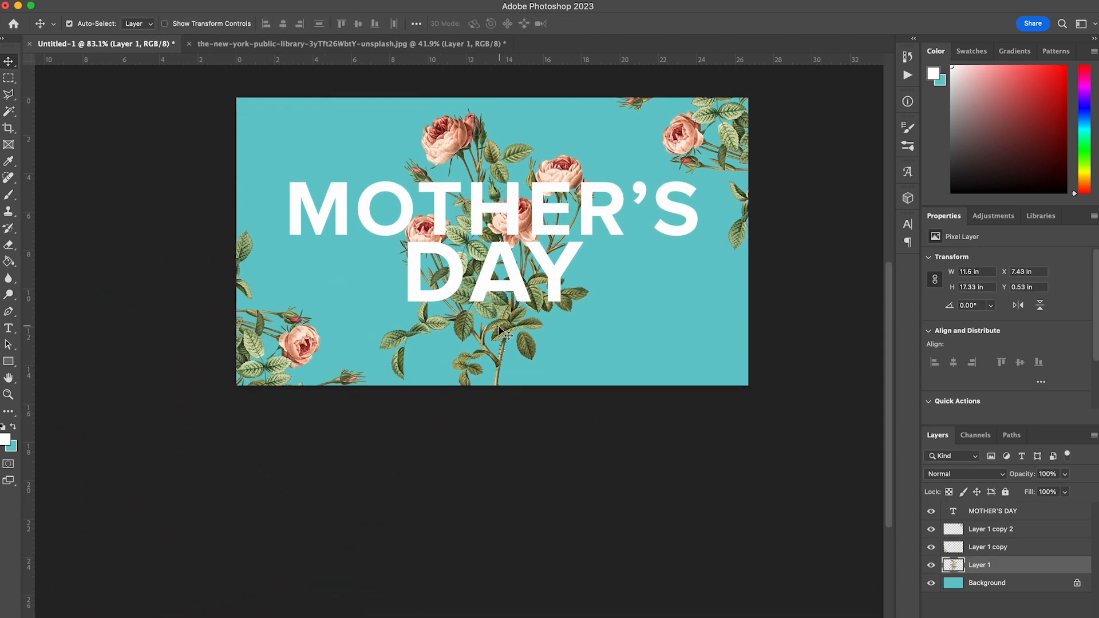
{"action": "key", "text": "Up"}
{"action": "key", "text": "Up"}
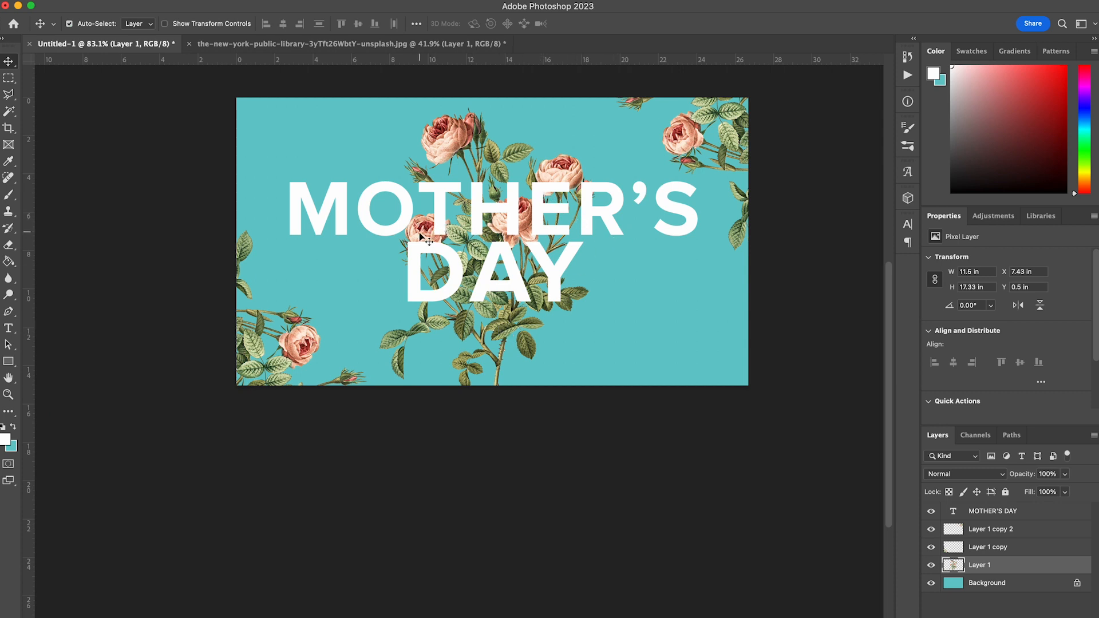
Lower the opacity of the "MOTHER'S DAY" text layer to 70%
{"action": "left_click", "coordinate": [478, 210]}
{"action": "left_click", "coordinate": [1065, 474]}
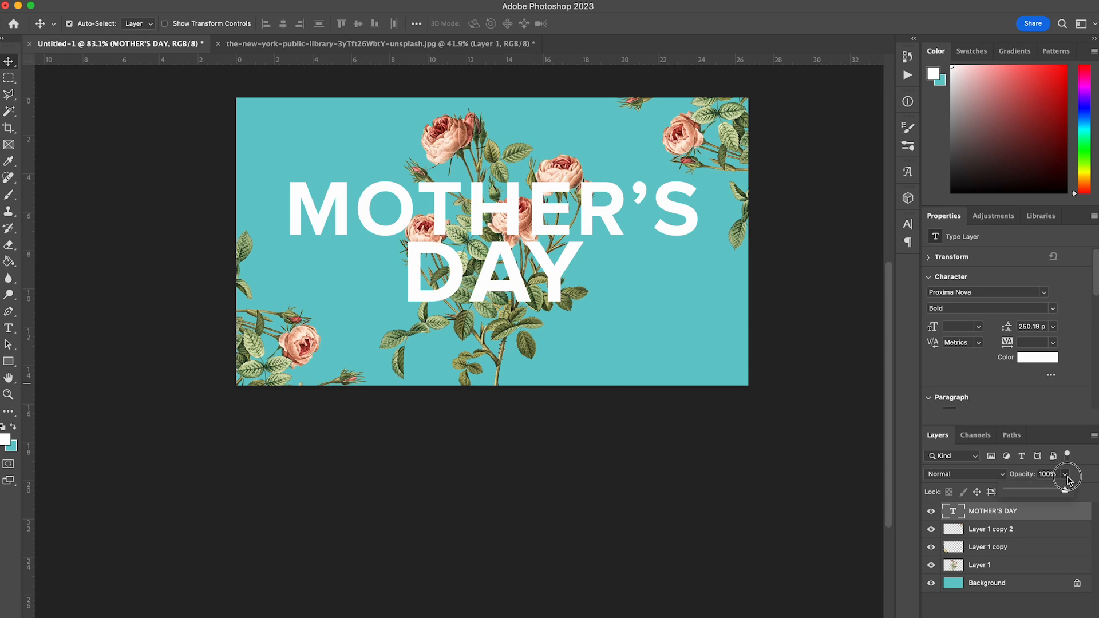
{"action": "left_click_drag", "start_coordinate": [1068, 490], "coordinate": [1047, 490]}
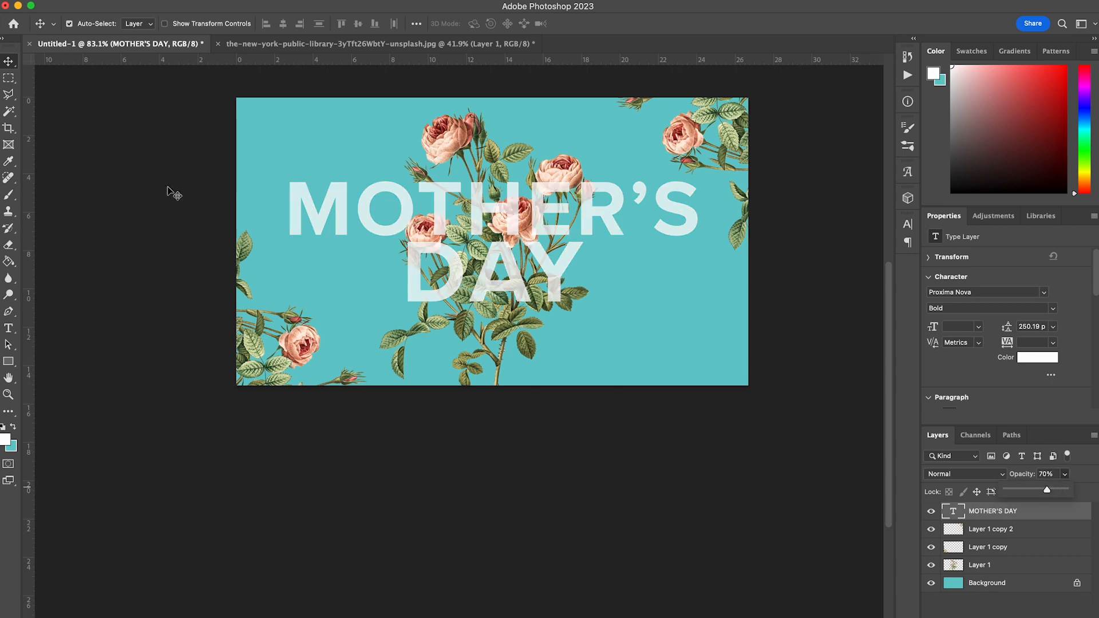
Select the central plant's left rose, refine the Quick Mask with a 15-pixel Eraser, and copy it above the fully opaque text
{"action": "left_click", "coordinate": [8, 111]}
{"action": "scroll", "coordinate": [430, 229], "scroll_direction": "up", "scroll_amount": 3}
{"action": "left_click_drag", "start_coordinate": [379, 200], "coordinate": [461, 263]}
{"action": "left_click", "coordinate": [990, 569]}
{"action": "key", "text": "q"}
{"action": "scroll", "coordinate": [453, 232], "scroll_direction": "up", "scroll_amount": 3}
{"action": "key", "text": "e"}
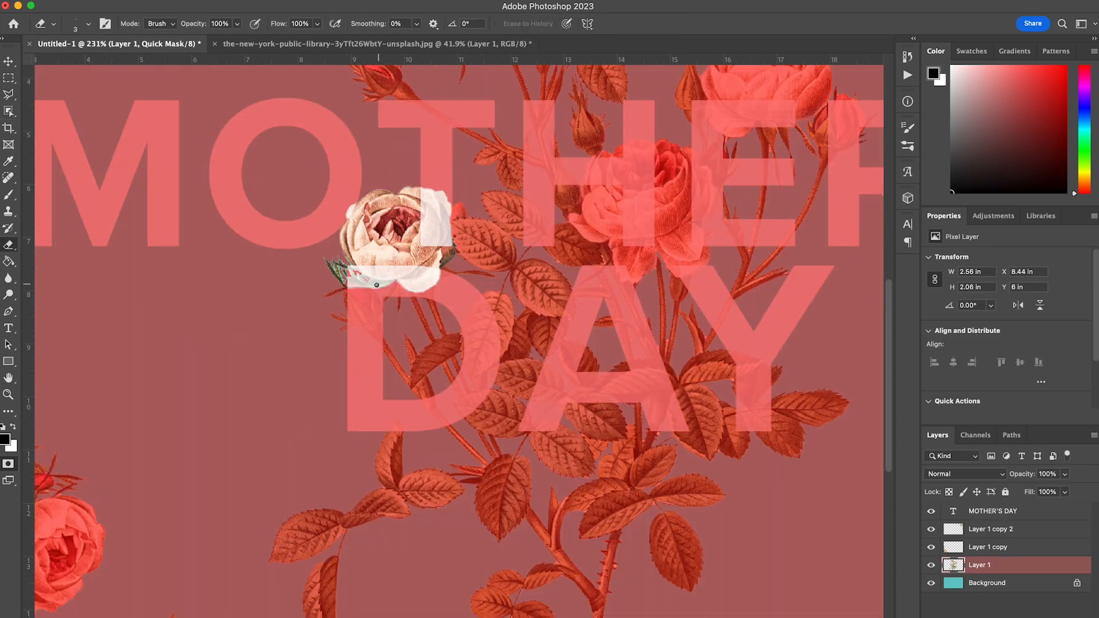
{"action": "left_click", "coordinate": [88, 24]}
{"action": "key", "text": "Return"}
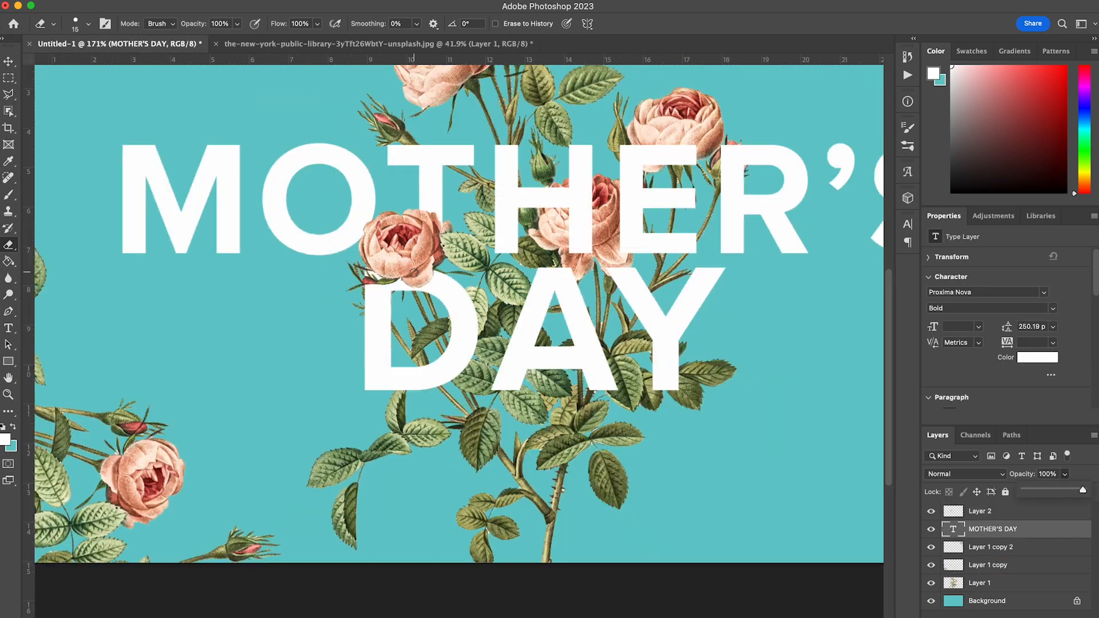
Copy the rosebud over the R and the leaves crossing "DAY" from Layer 1 onto layers above the text
{"action": "scroll", "coordinate": [414, 274], "scroll_direction": "down", "scroll_amount": 3}
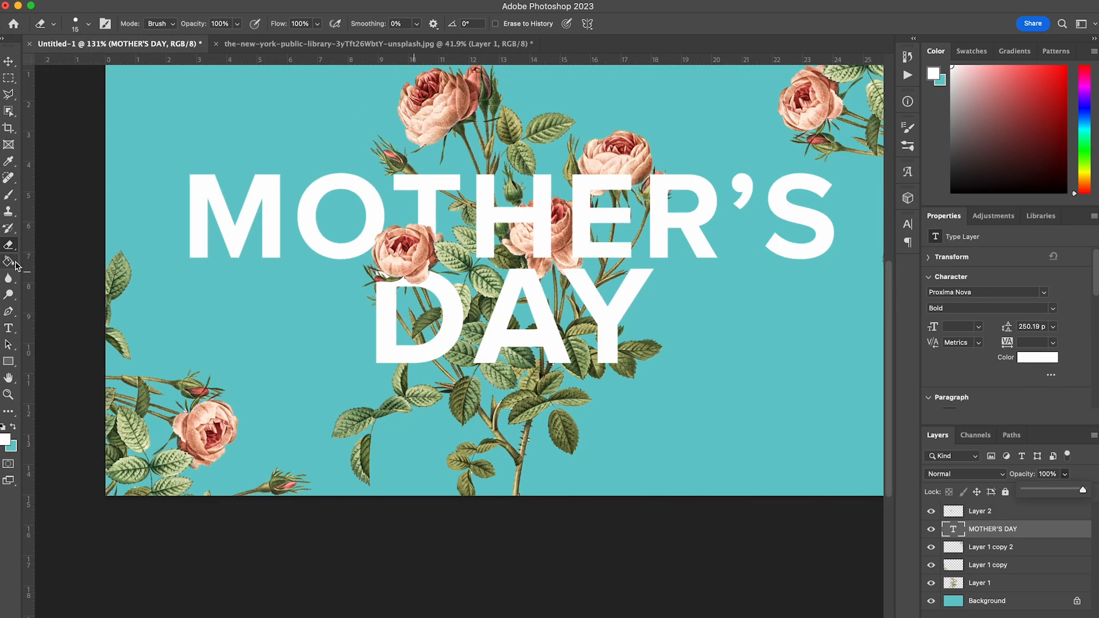
{"action": "left_click", "coordinate": [980, 511]}
{"action": "scroll", "coordinate": [433, 234], "scroll_direction": "down", "scroll_amount": 8}
{"action": "scroll", "coordinate": [458, 223], "scroll_direction": "up", "scroll_amount": 10}
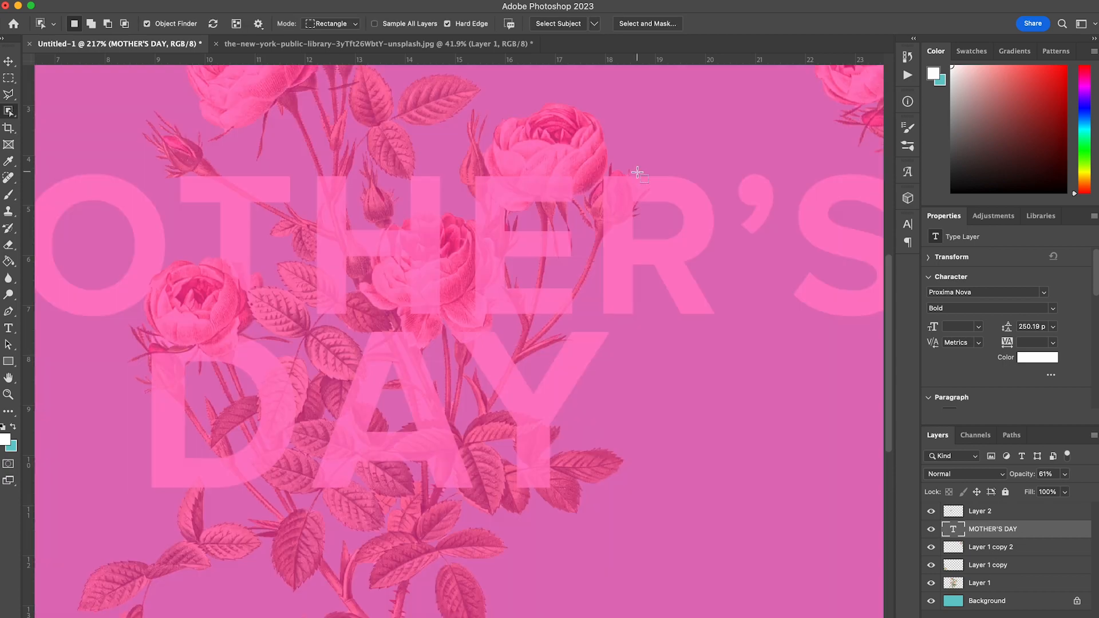
{"action": "left_click", "coordinate": [1016, 584]}
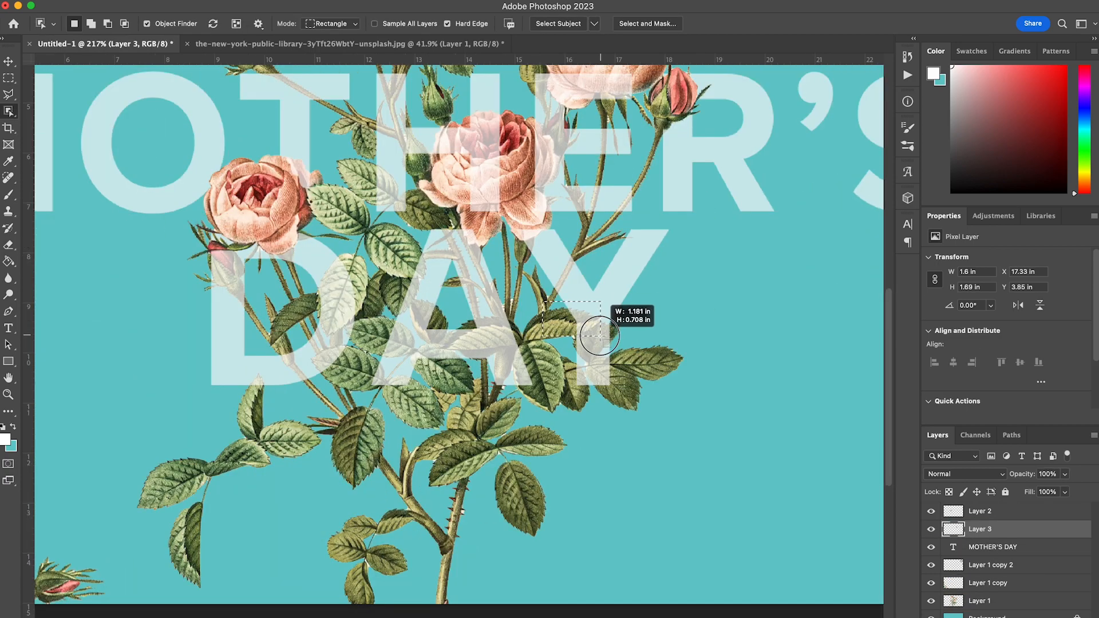
{"action": "left_click", "coordinate": [1001, 521]}
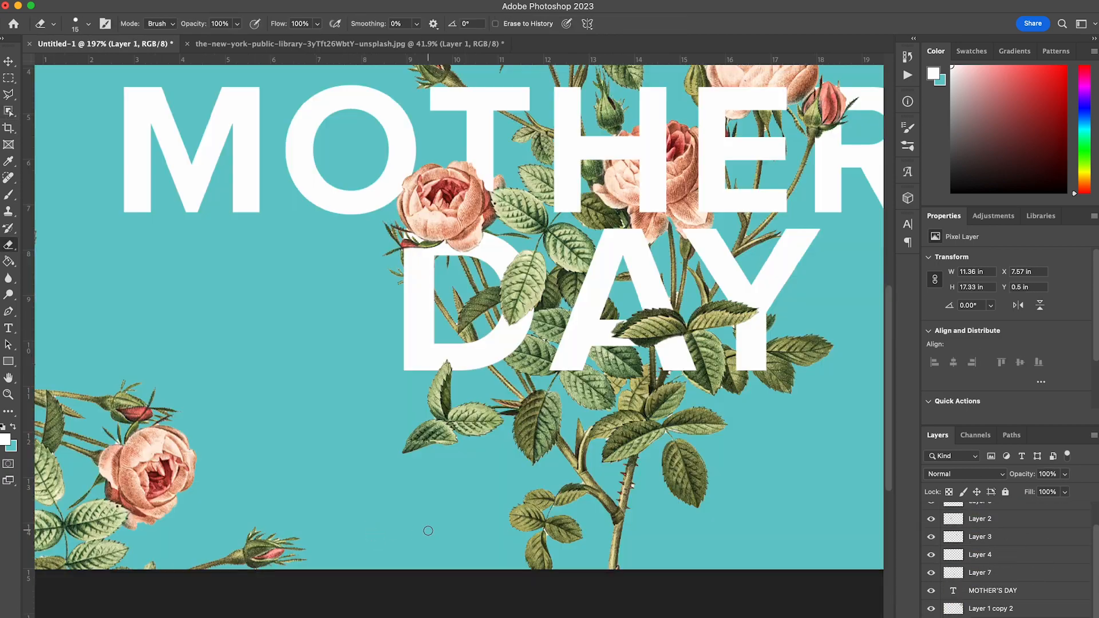
{"action": "scroll", "coordinate": [428, 531], "scroll_direction": "down", "scroll_amount": 10}
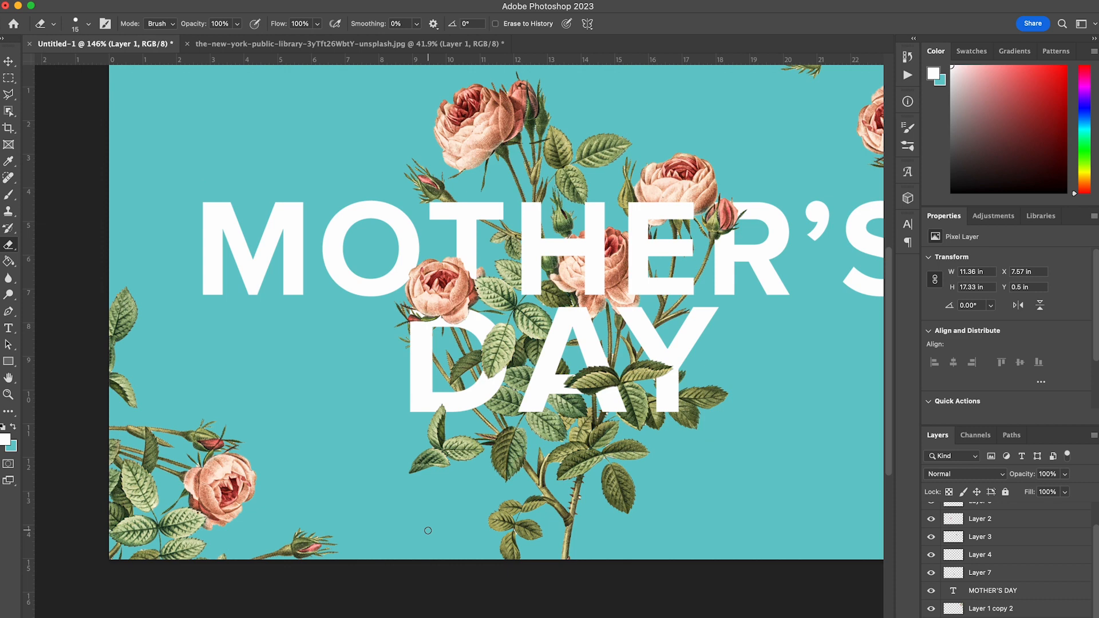
{"action": "scroll", "coordinate": [471, 496], "scroll_direction": "up", "scroll_amount": 5}
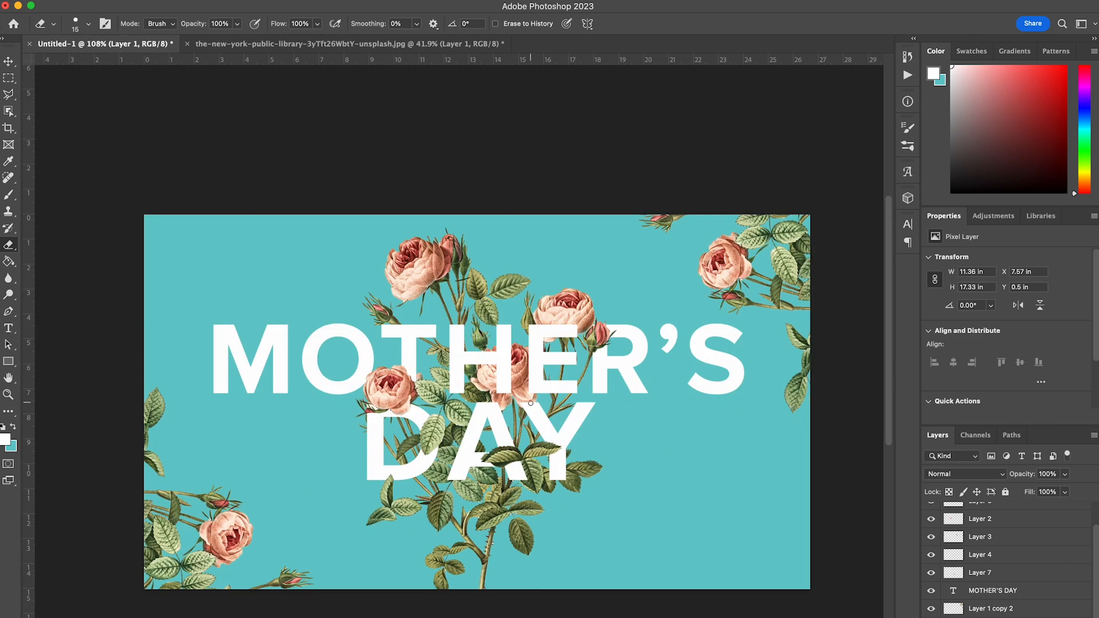
{"action": "scroll", "coordinate": [531, 403], "scroll_direction": "down", "scroll_amount": 2}
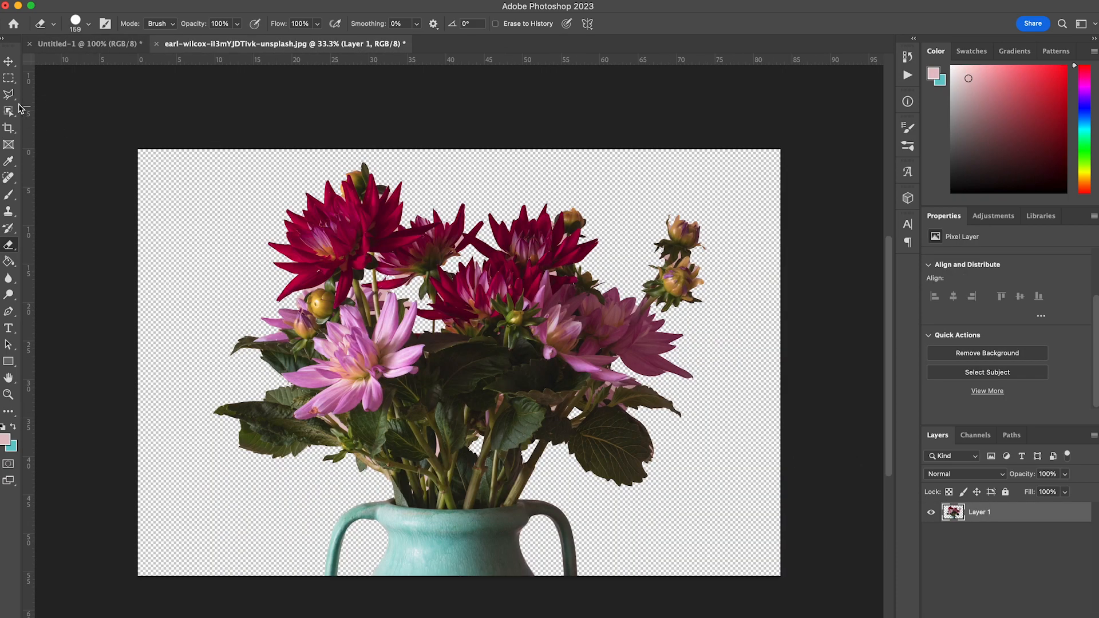
Delete the vase below the cut-out dahlias and move the flowers into the pink Untitled-1 document
{"action": "key", "text": "m"}
{"action": "left_click_drag", "start_coordinate": [289, 496], "coordinate": [618, 607]}
{"action": "key", "text": "Delete"}
{"action": "key", "text": "ctrl+d"}
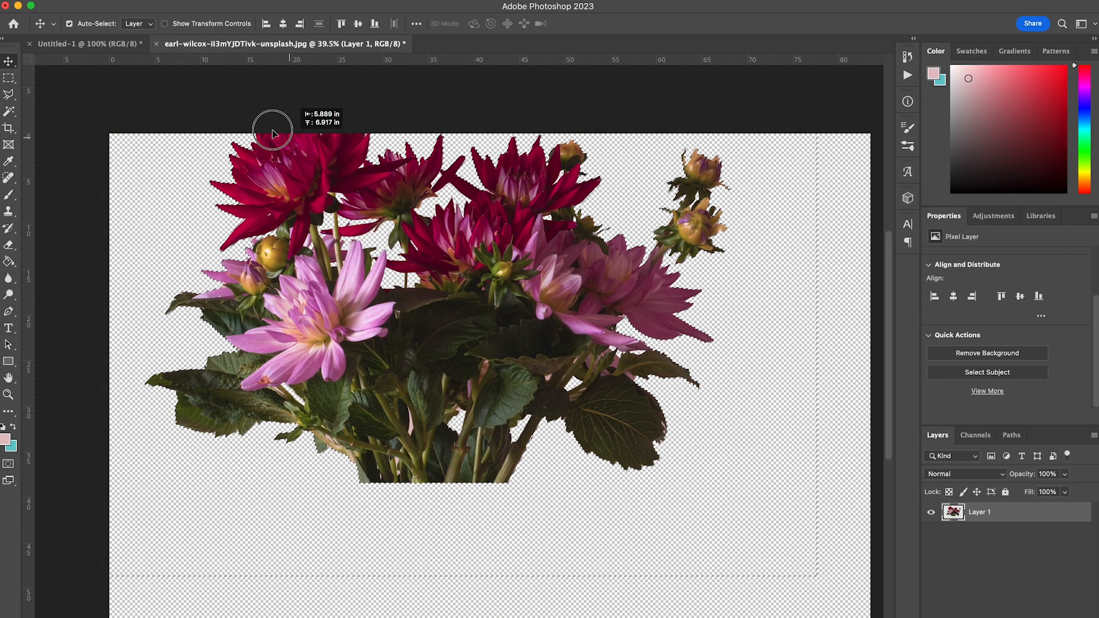
{"action": "left_click_drag", "start_coordinate": [265, 123], "coordinate": [521, 355]}
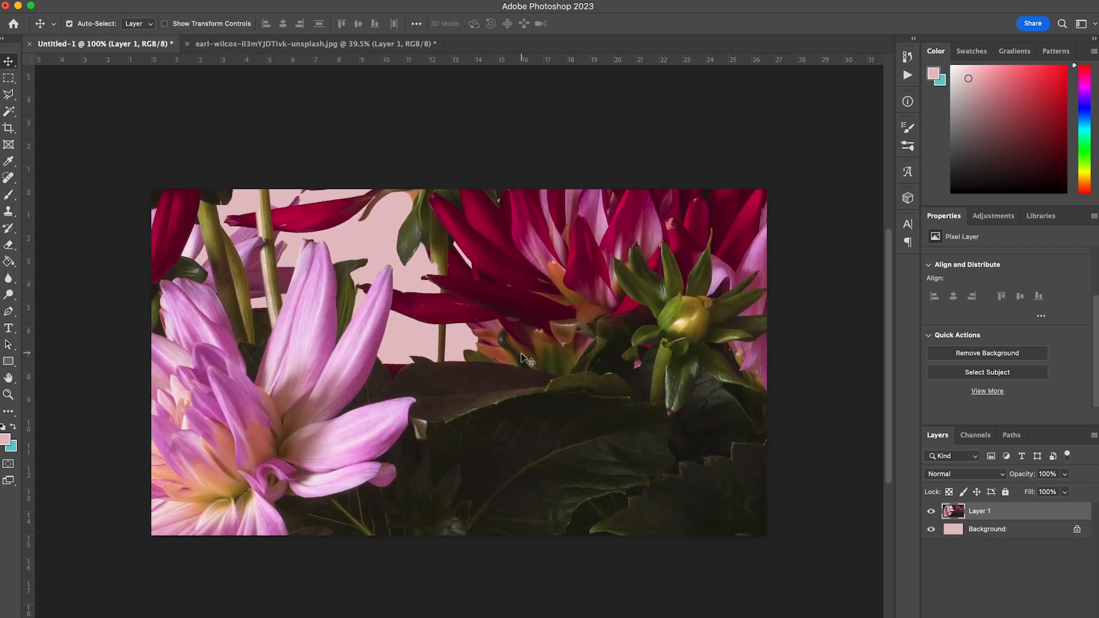
Scale the dahlia cut-out down proportionally to fit within the pink canvas and position it near the centre
{"action": "key", "text": "ctrl+t"}
{"action": "key", "text": "ctrl+0"}
{"action": "left_click_drag", "start_coordinate": [522, 77], "coordinate": [528, 308]}
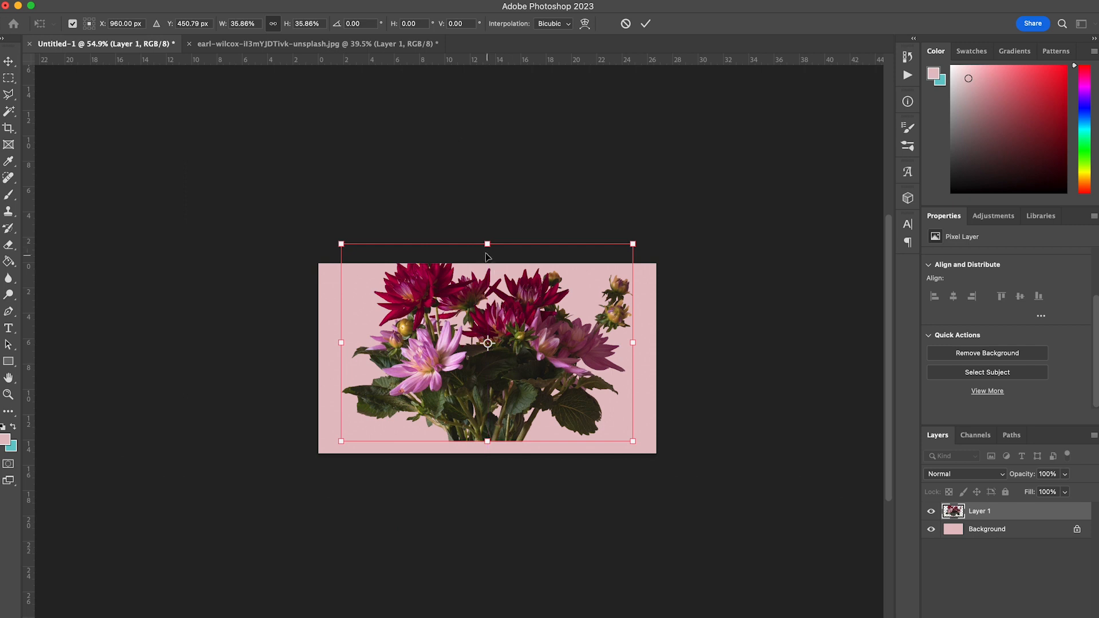
{"action": "left_click_drag", "start_coordinate": [486, 243], "coordinate": [487, 275]}
{"action": "left_click_drag", "start_coordinate": [497, 321], "coordinate": [497, 318]}
{"action": "key", "text": "Return"}
{"action": "scroll", "coordinate": [479, 339], "scroll_direction": "up", "scroll_amount": 3}
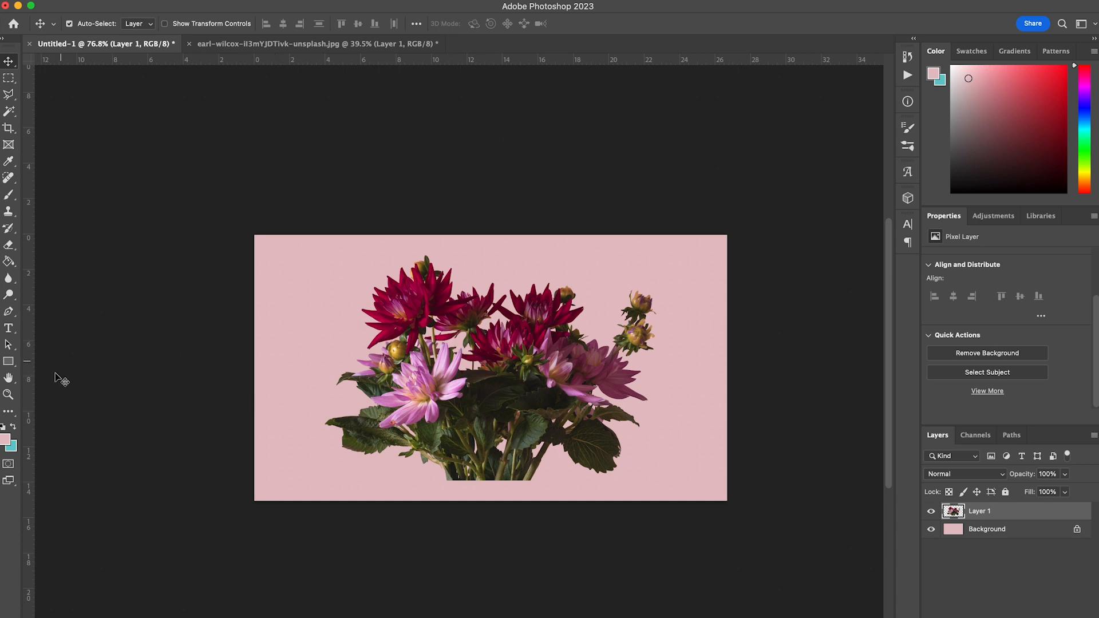
Draw a black rectangle about 1360 × 593 px, centre it on the canvas and place its layer beneath the dahlias
{"action": "left_click", "coordinate": [4, 429]}
{"action": "left_click", "coordinate": [8, 362]}
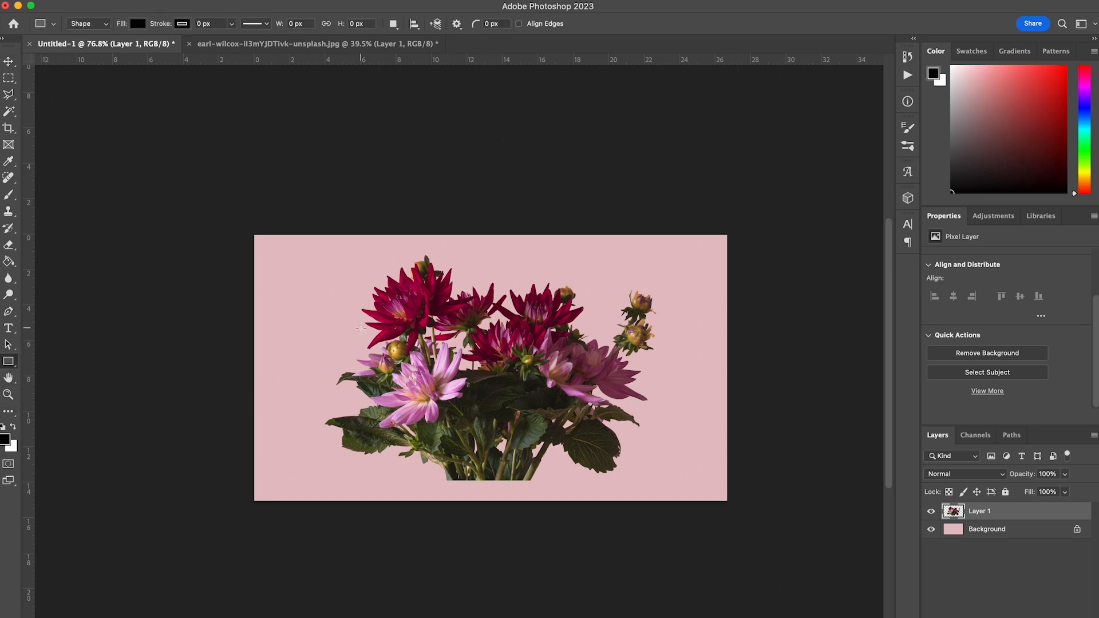
{"action": "left_click_drag", "start_coordinate": [345, 288], "coordinate": [681, 433]}
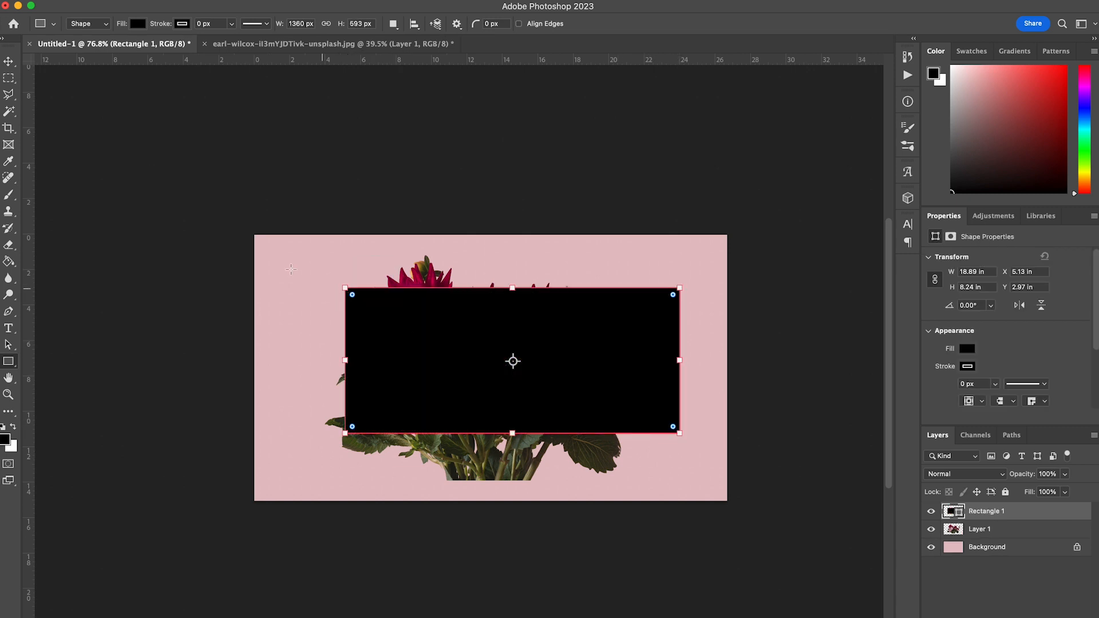
{"action": "left_click", "coordinate": [14, 62]}
{"action": "left_click_drag", "start_coordinate": [560, 302], "coordinate": [551, 322]}
{"action": "left_click_drag", "start_coordinate": [1011, 505], "coordinate": [1009, 528]}
Try clipping the dahlias to the black rectangle, and enlarge them proportionally to overhang the rectangle on both sides
{"action": "right_click", "coordinate": [1017, 516]}
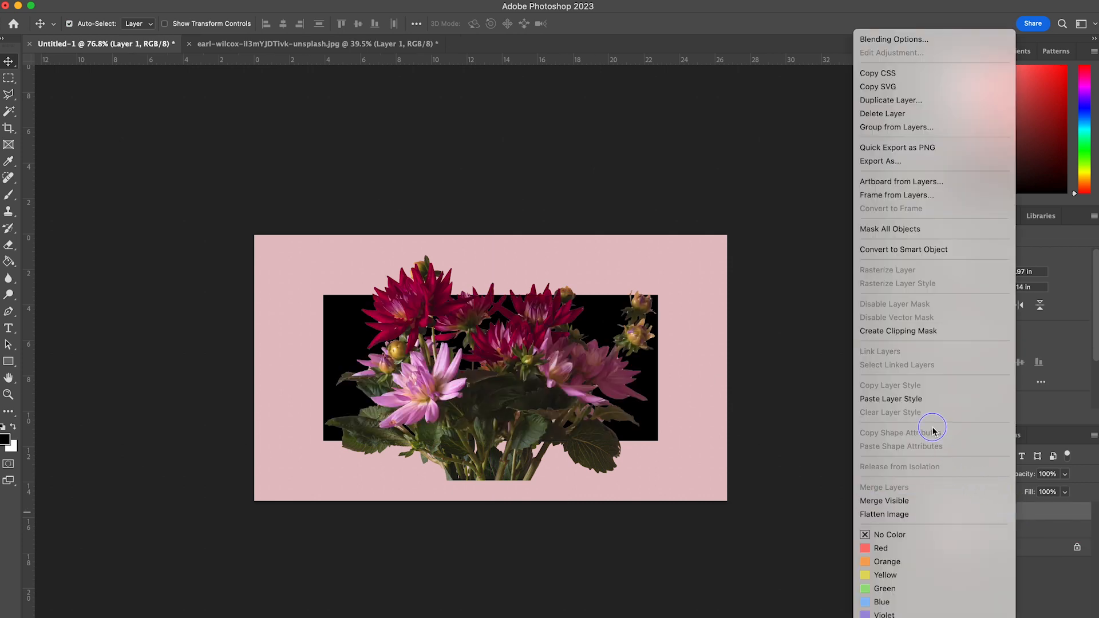
{"action": "left_click", "coordinate": [907, 331]}
{"action": "key", "text": "super+t"}
{"action": "left_click_drag", "start_coordinate": [657, 346], "coordinate": [668, 346]}
{"action": "left_click_drag", "start_coordinate": [324, 347], "coordinate": [304, 342]}
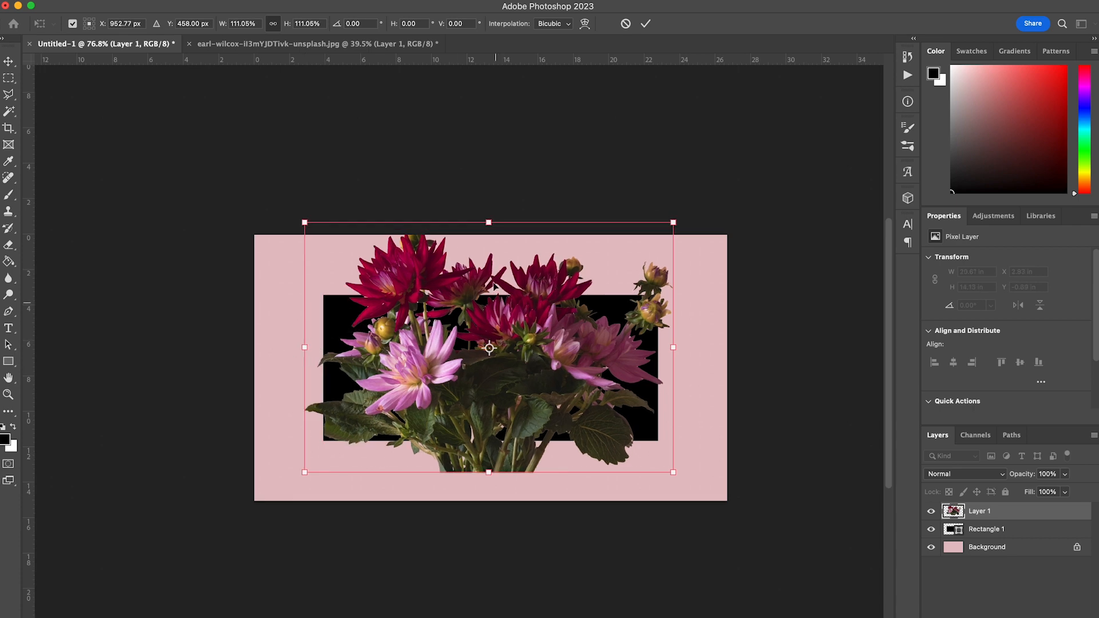
{"action": "mouse_move", "coordinate": [680, 466]}
{"action": "left_mouse_down"}
{"action": "mouse_move", "coordinate": [689, 466]}
{"action": "mouse_move", "coordinate": [684, 476]}
{"action": "left_mouse_up"}
{"action": "left_click_drag", "start_coordinate": [305, 218], "coordinate": [296, 220]}
{"action": "key", "text": "Return"}
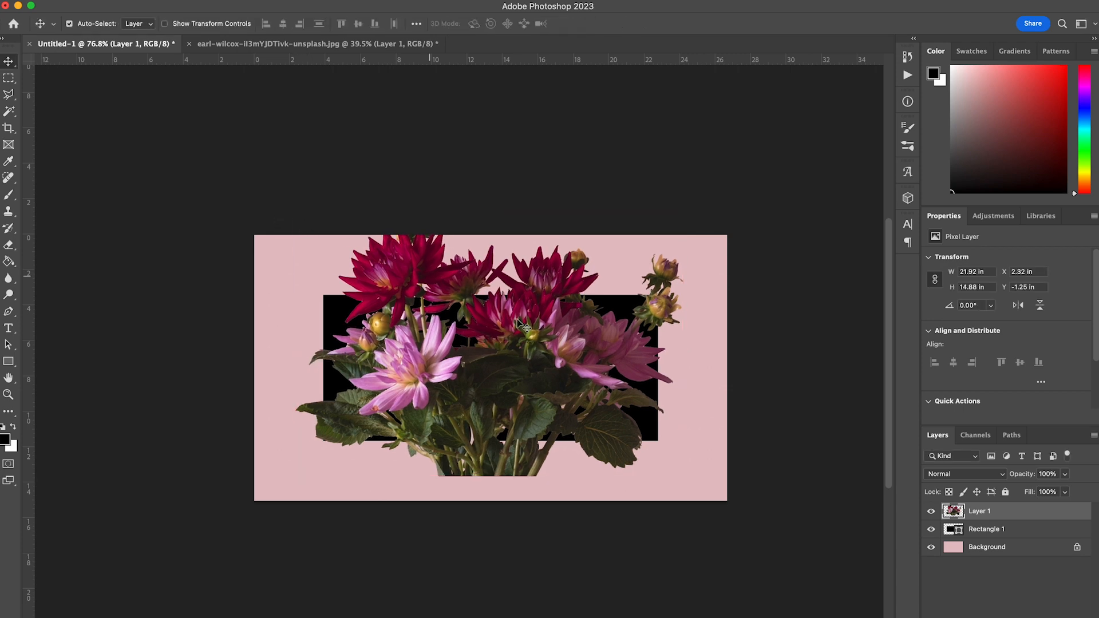
Clip Layer 1 to the rectangle and duplicate it above as an unclipped layer named Layer 1 copy
{"action": "right_click", "coordinate": [1013, 517]}
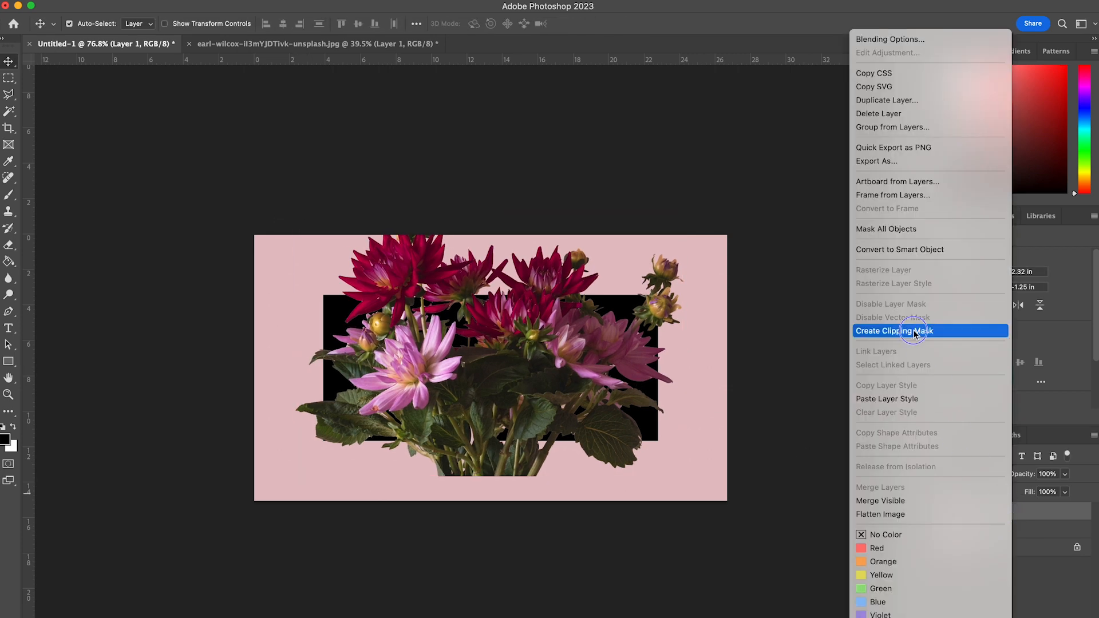
{"action": "left_click", "coordinate": [903, 330]}
{"action": "right_click", "coordinate": [1032, 531]}
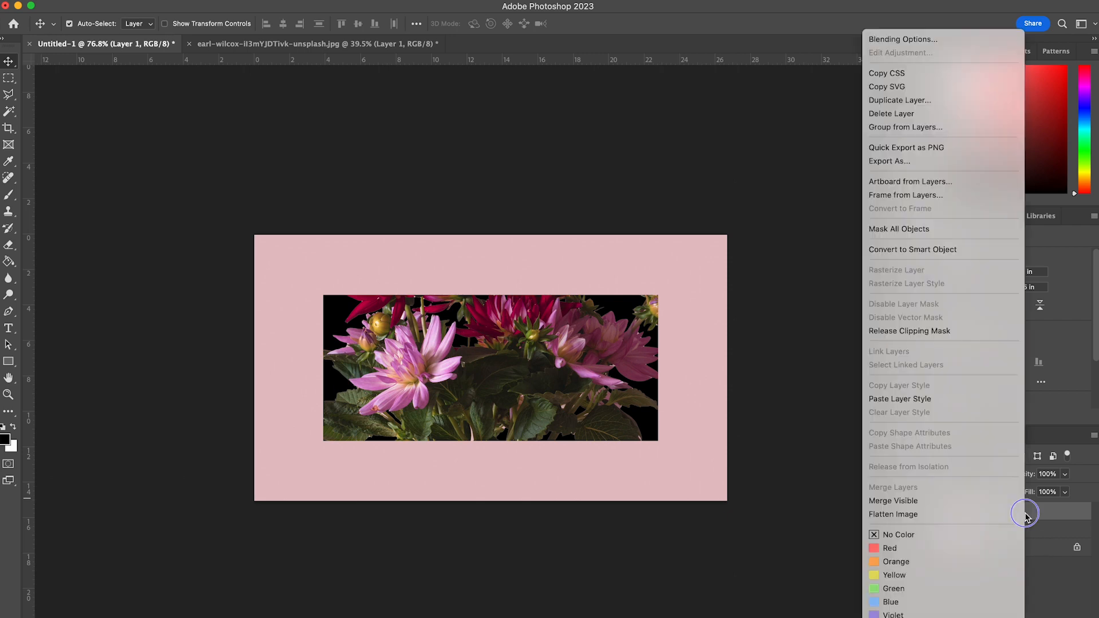
{"action": "left_click", "coordinate": [779, 196]}
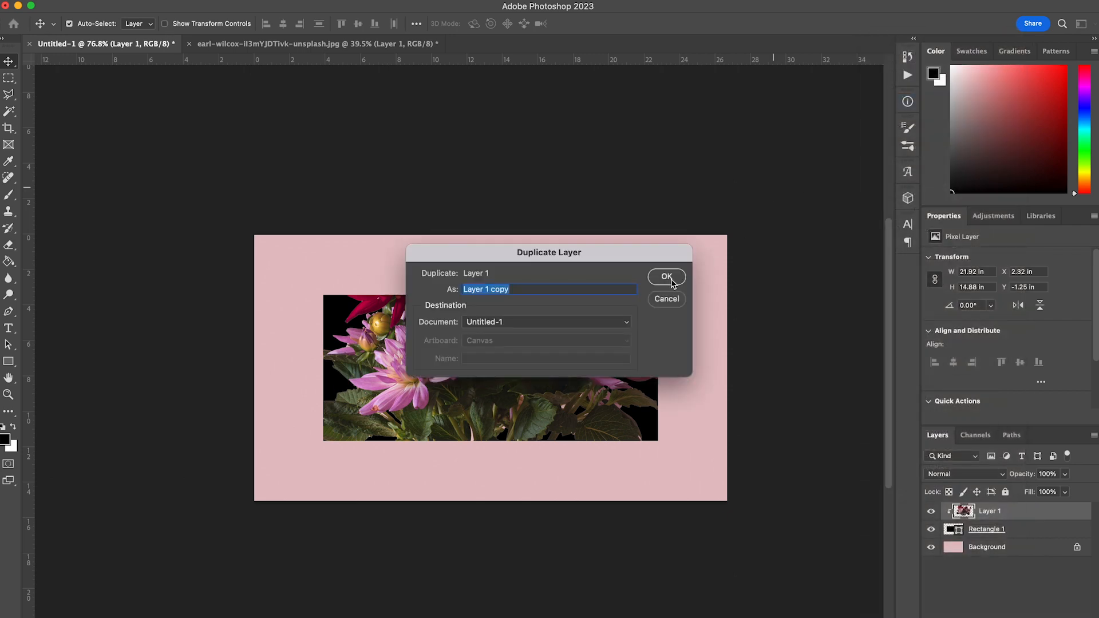
{"action": "left_click", "coordinate": [665, 281]}
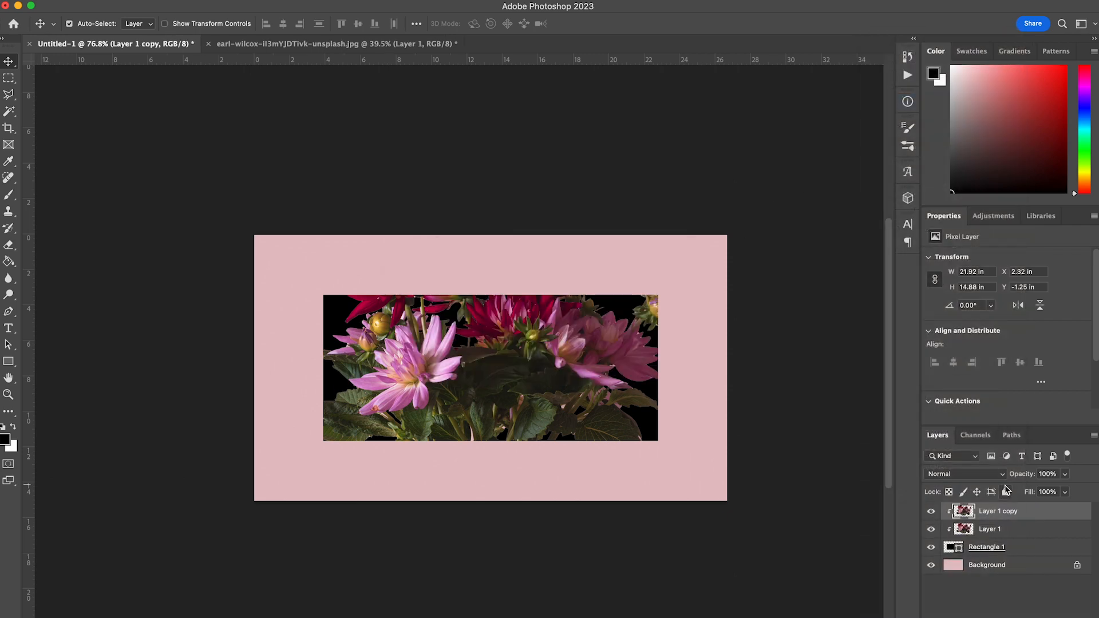
{"action": "right_click", "coordinate": [1036, 517]}
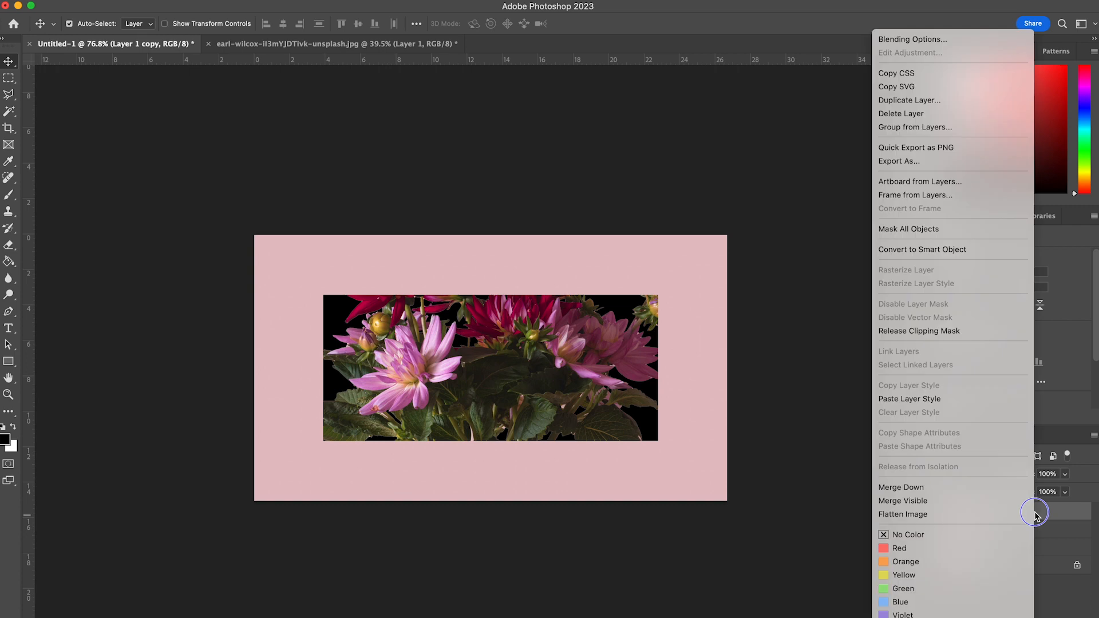
{"action": "left_click", "coordinate": [945, 332]}
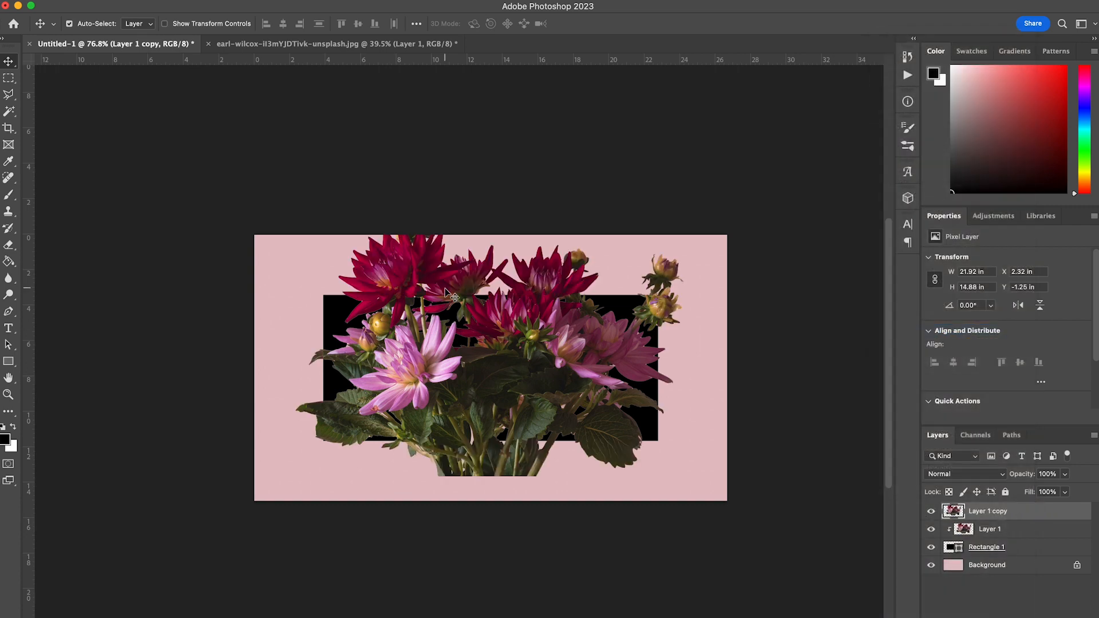
With a 159 px Hard Round Eraser, remove the stems below the rectangle and the petal and leaf tips beyond its sides on Layer 1 copy
{"action": "left_click", "coordinate": [8, 244]}
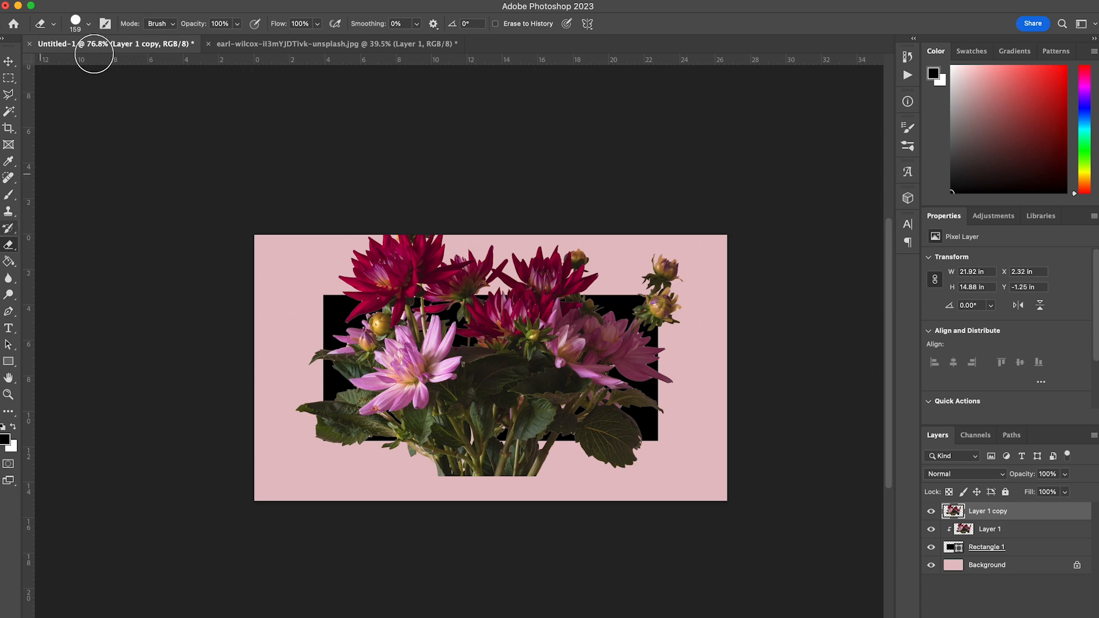
{"action": "left_click", "coordinate": [87, 26]}
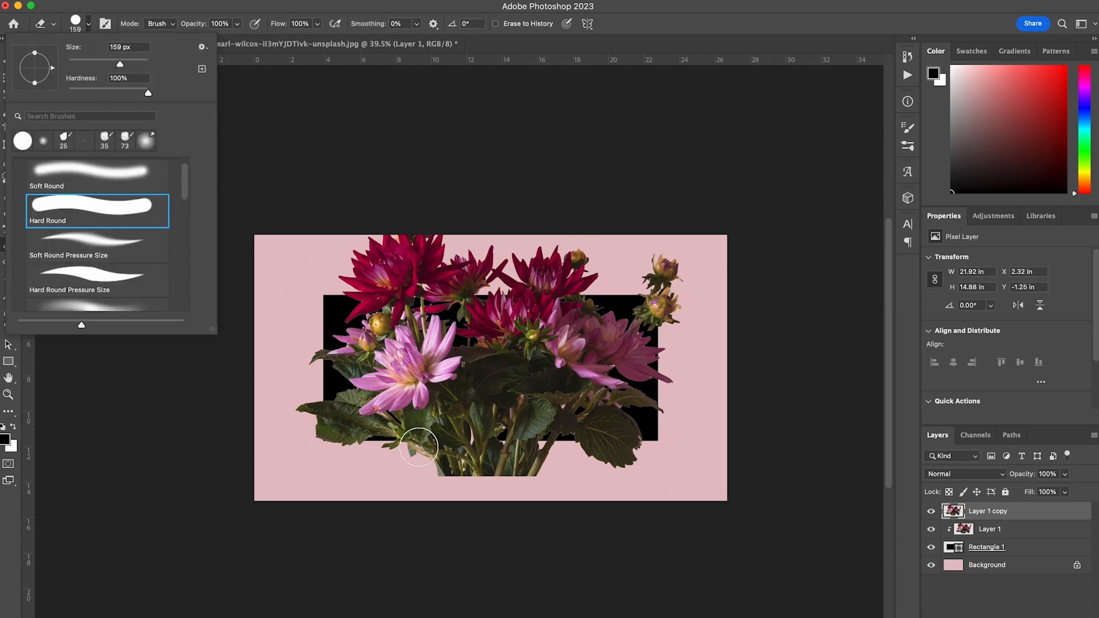
{"action": "left_click", "coordinate": [404, 458]}
{"action": "mouse_move", "coordinate": [405, 461]}
{"action": "left_mouse_down"}
{"action": "mouse_move", "coordinate": [542, 453]}
{"action": "mouse_move", "coordinate": [421, 452]}
{"action": "mouse_move", "coordinate": [525, 480]}
{"action": "mouse_move", "coordinate": [420, 447]}
{"action": "mouse_move", "coordinate": [450, 456]}
{"action": "mouse_move", "coordinate": [496, 427]}
{"action": "left_mouse_up"}
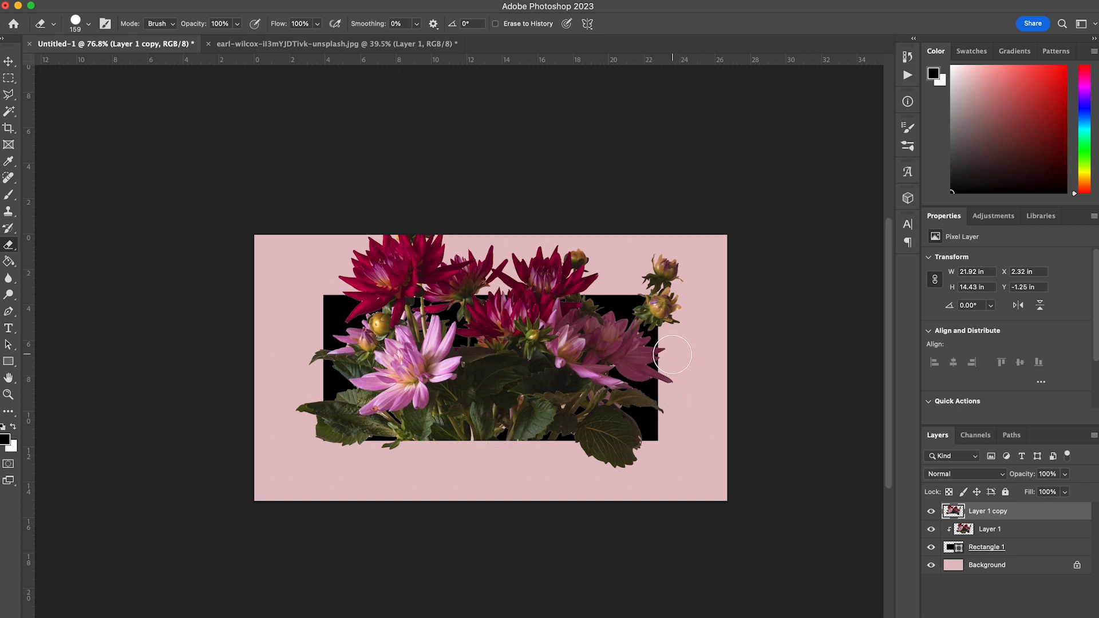
{"action": "mouse_move", "coordinate": [673, 351]}
{"action": "left_mouse_down"}
{"action": "mouse_move", "coordinate": [671, 410]}
{"action": "mouse_move", "coordinate": [675, 385]}
{"action": "left_mouse_up"}
{"action": "mouse_move", "coordinate": [306, 356]}
{"action": "left_mouse_down"}
{"action": "mouse_move", "coordinate": [301, 344]}
{"action": "mouse_move", "coordinate": [316, 342]}
{"action": "left_mouse_up"}
Open Layer 1 copy in the Camera Raw Filter and set Texture +64, Clarity +35, Dehaze -3 and Shadows +26
{"action": "key", "text": "v"}
{"action": "left_click", "coordinate": [532, 312]}
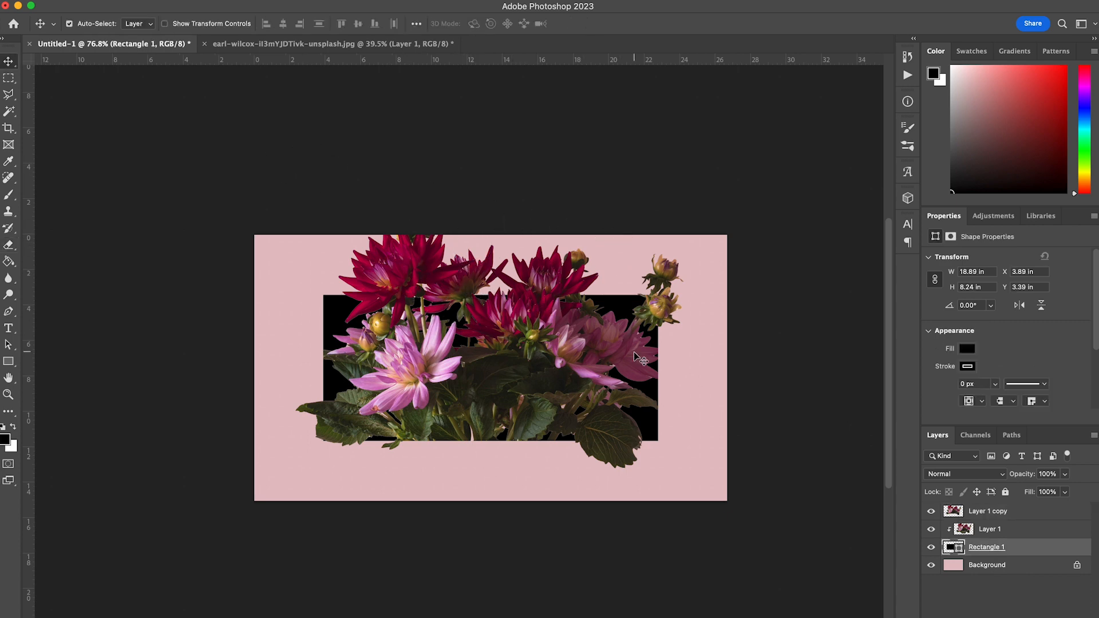
{"action": "left_click", "coordinate": [498, 322]}
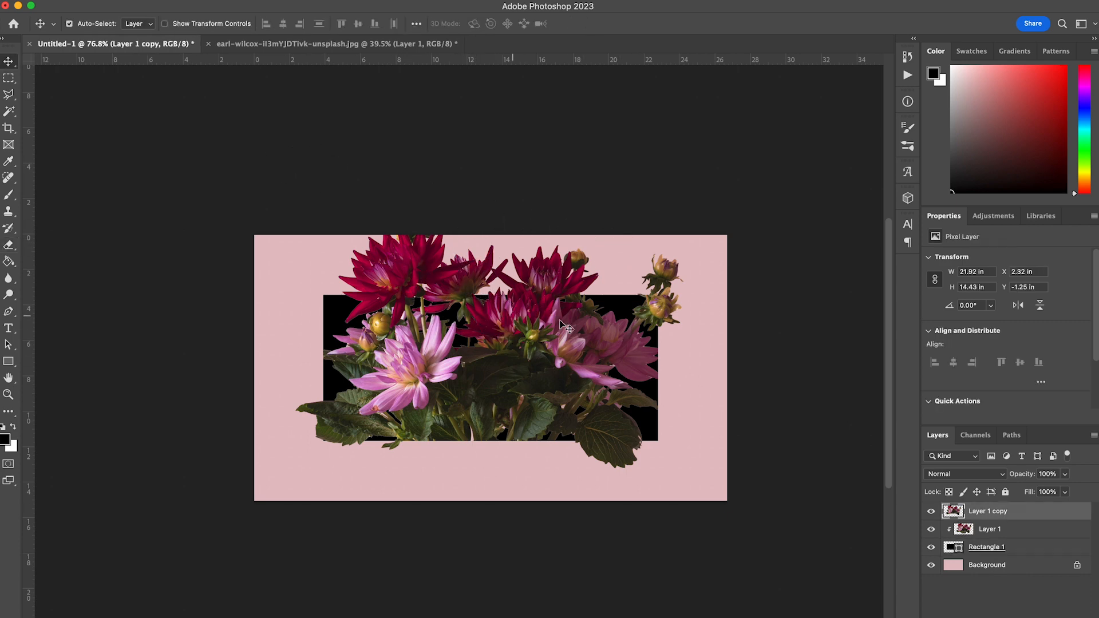
{"action": "key", "text": "super+shift+a"}
{"action": "mouse_move", "coordinate": [871, 436]}
{"action": "left_mouse_down"}
{"action": "mouse_move", "coordinate": [927, 445]}
{"action": "mouse_move", "coordinate": [867, 467]}
{"action": "left_mouse_up"}
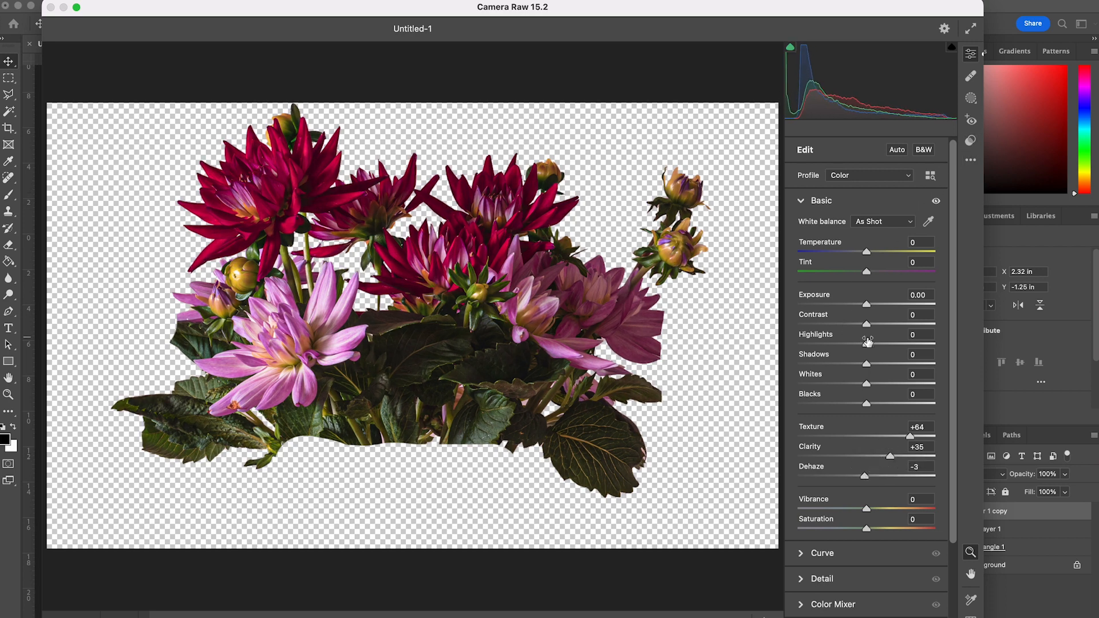
{"action": "mouse_move", "coordinate": [874, 366]}
{"action": "left_mouse_down"}
{"action": "mouse_move", "coordinate": [904, 355]}
{"action": "mouse_move", "coordinate": [885, 358]}
{"action": "left_mouse_up"}
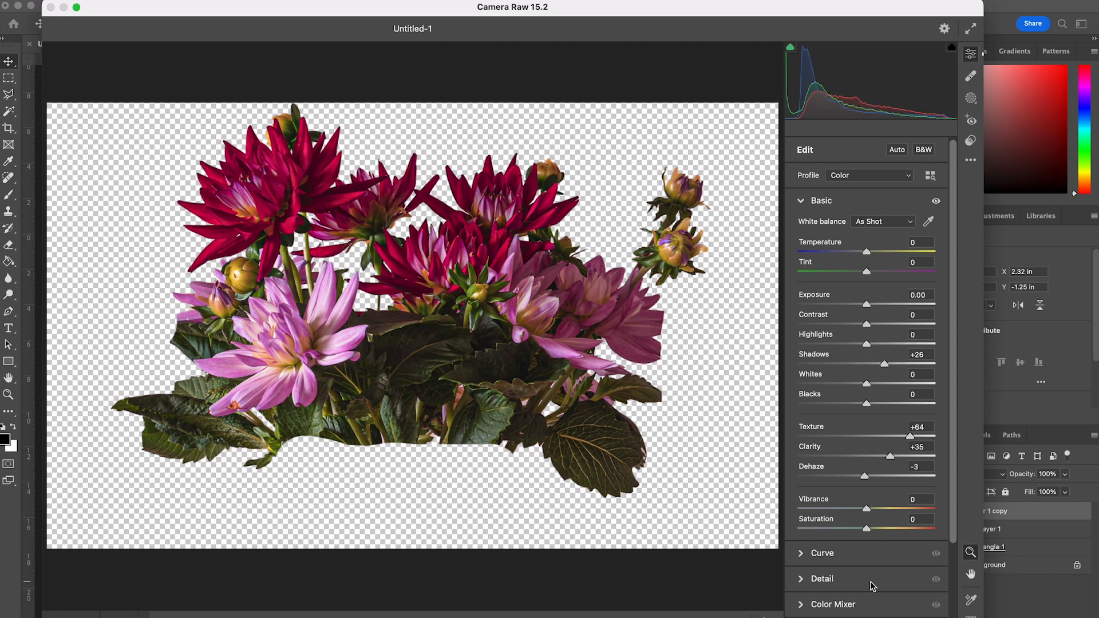
Set Camera Raw sharpening to 54 and apply the filter to Layer 1 copy
{"action": "left_click", "coordinate": [802, 580]}
{"action": "left_click_drag", "start_coordinate": [800, 283], "coordinate": [849, 279]}
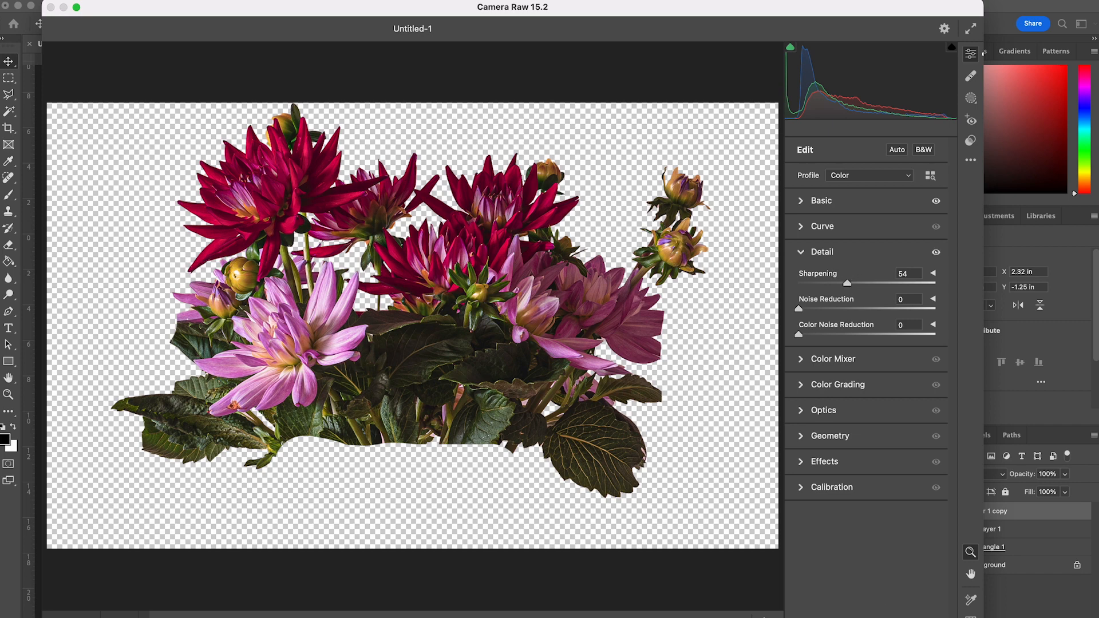
{"action": "key", "text": "Return"}
Add a Levels adjustment clipped to Rectangle 1 and slightly lighten its black to a dark charcoal
{"action": "left_click", "coordinate": [1003, 548]}
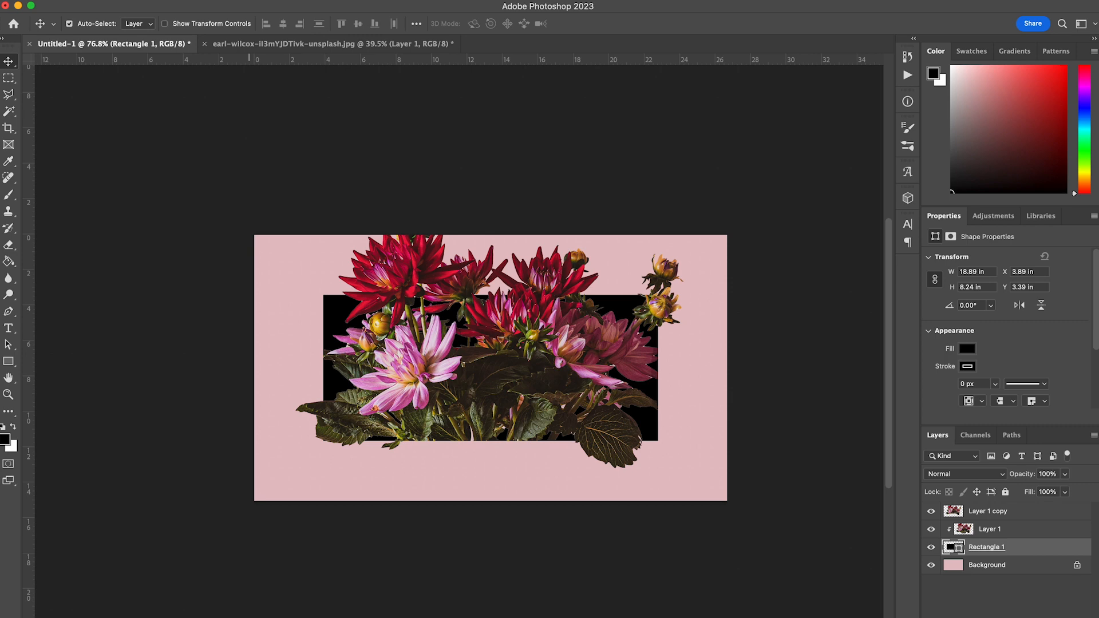
{"action": "left_click", "coordinate": [186, 1]}
{"action": "mouse_move", "coordinate": [220, 155]}
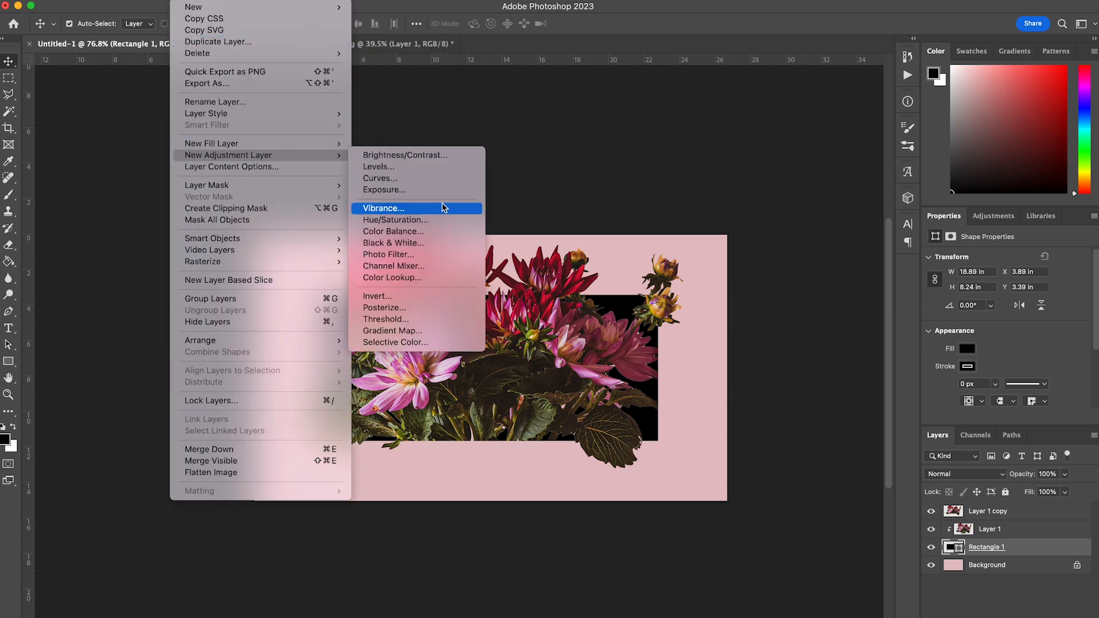
{"action": "left_click", "coordinate": [401, 166]}
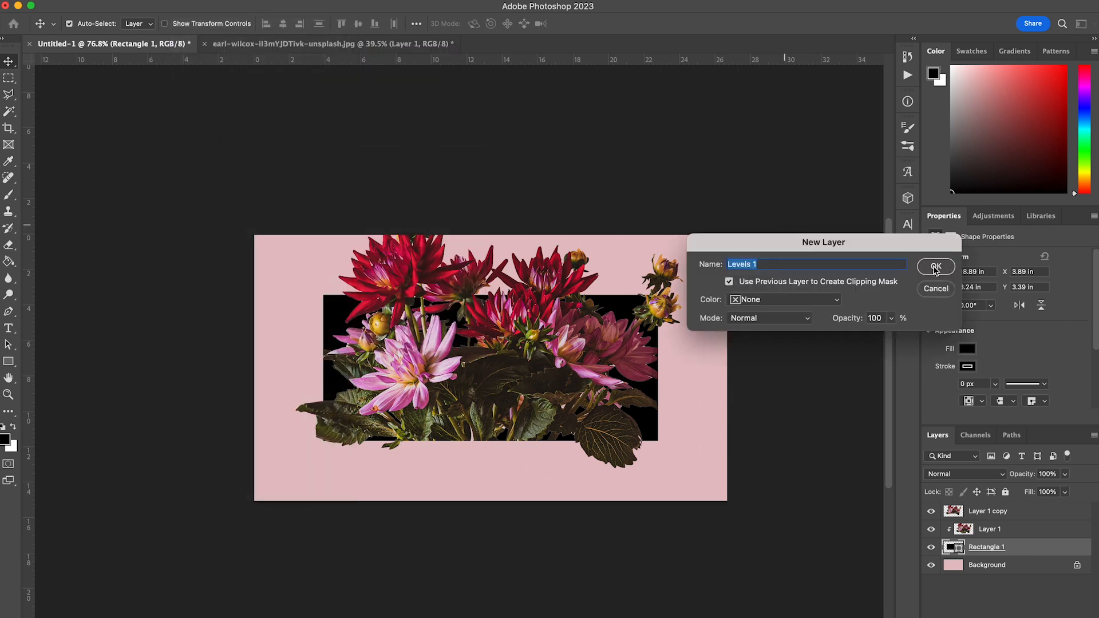
{"action": "left_click", "coordinate": [936, 268]}
{"action": "mouse_move", "coordinate": [949, 388]}
{"action": "left_mouse_down"}
{"action": "mouse_move", "coordinate": [974, 383]}
{"action": "mouse_move", "coordinate": [957, 388]}
{"action": "left_mouse_up"}
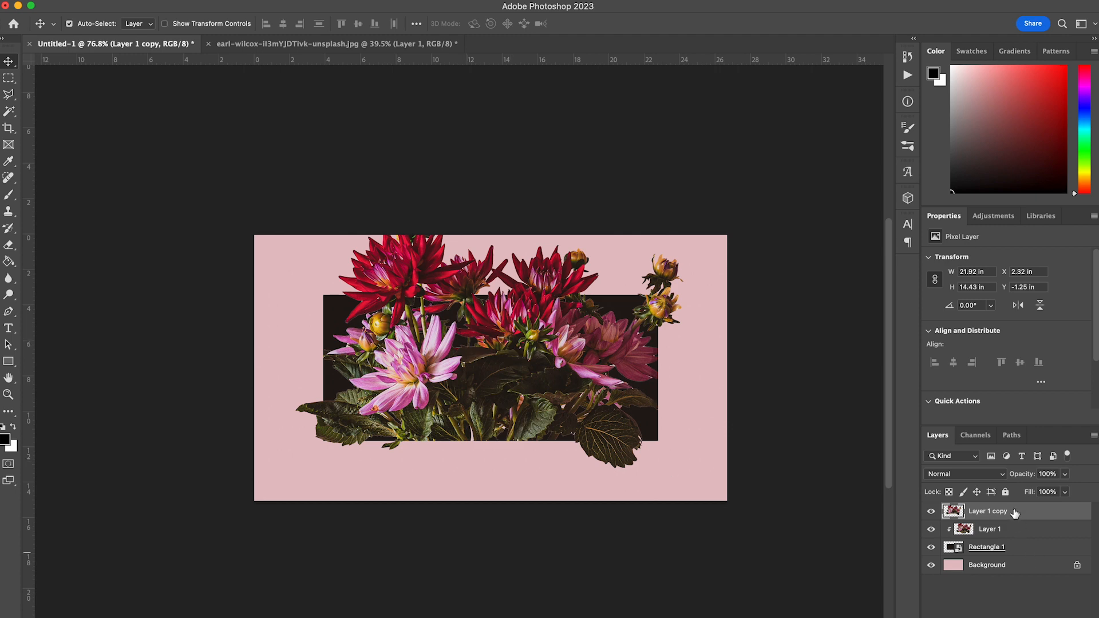
Add the white text "MOTHER'S" over the dahlias, on a new layer above Layer 1 copy
{"action": "key", "text": "t"}
{"action": "left_click", "coordinate": [12, 427]}
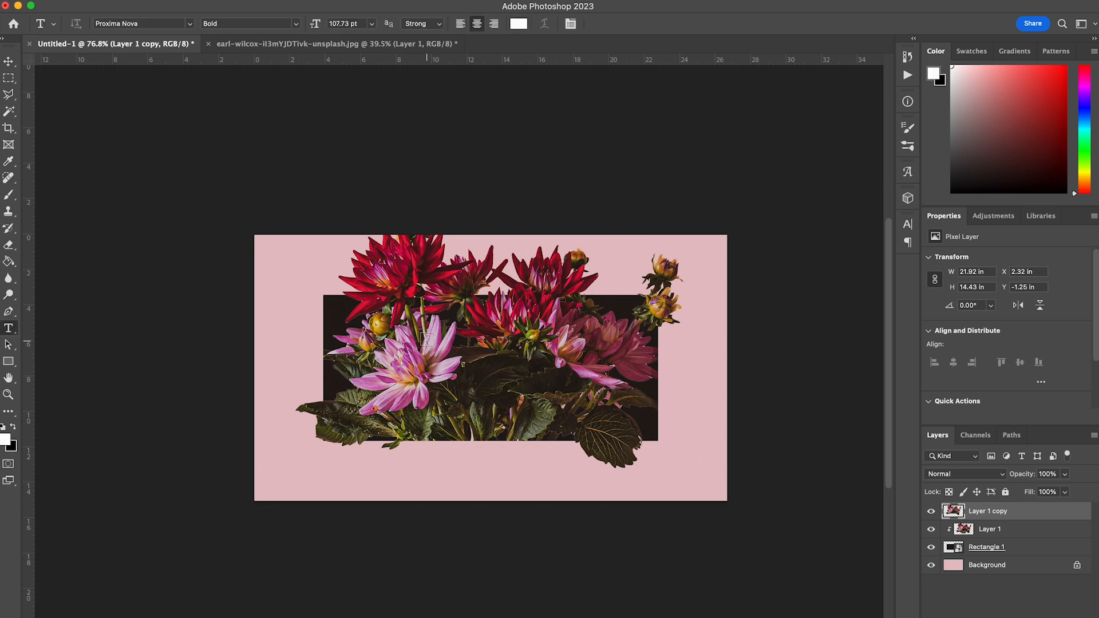
{"action": "left_click", "coordinate": [427, 339]}
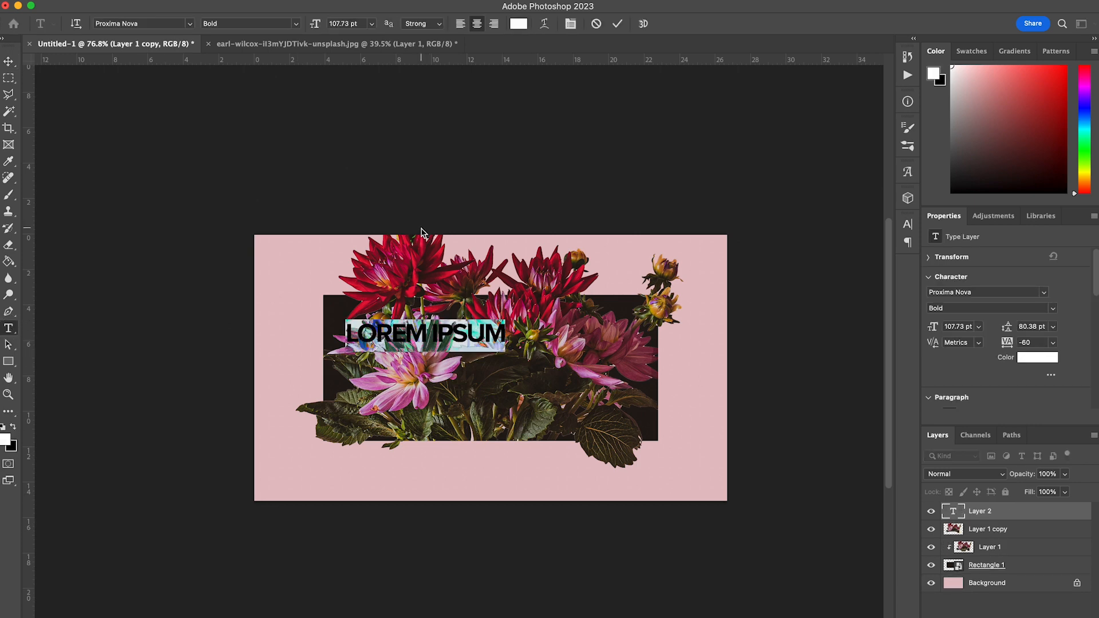
{"action": "type", "text": "MOTHER"}
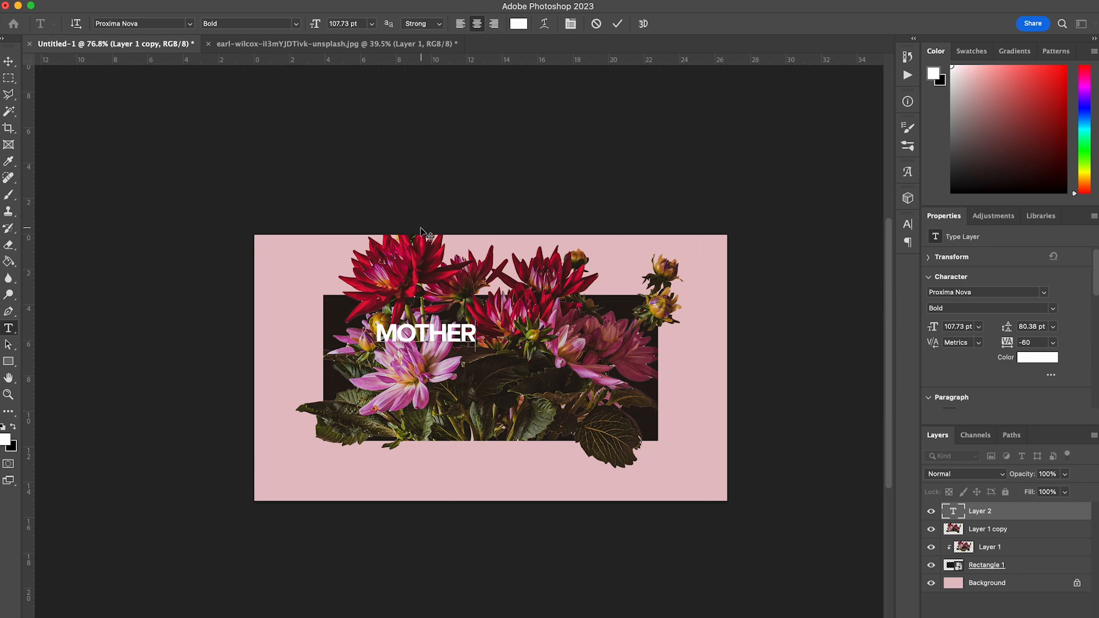
{"action": "type", "text": "'S"}
Set the whole "MOTHER'S" text in IvyPresto Display Regular with tracking 0
{"action": "key", "text": "super+a"}
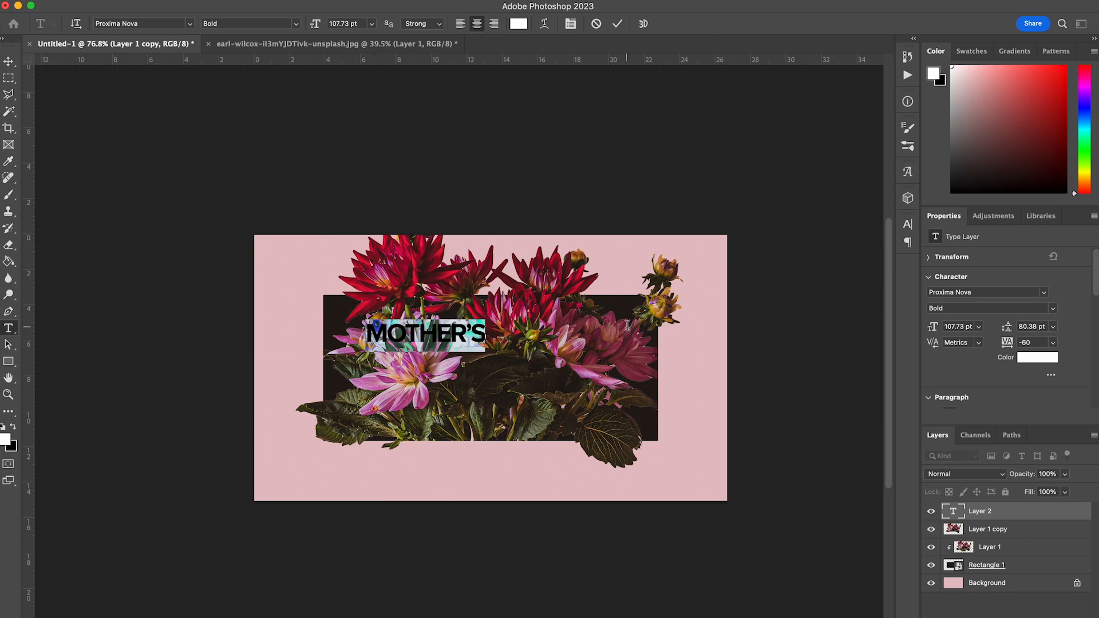
{"action": "left_click", "coordinate": [189, 24]}
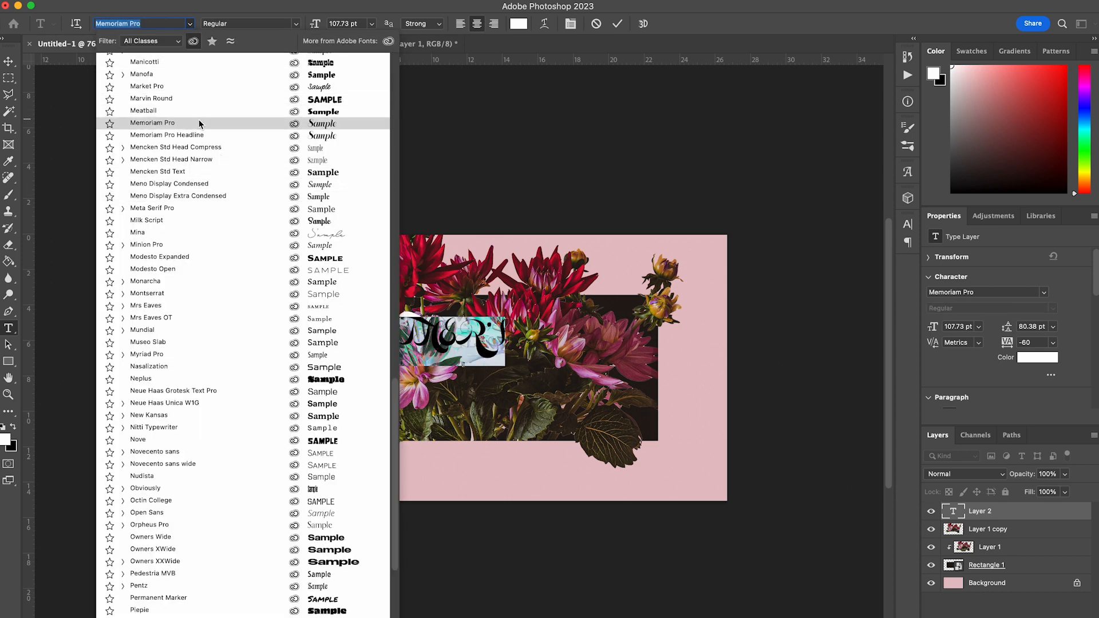
{"action": "type", "text": "ivy"}
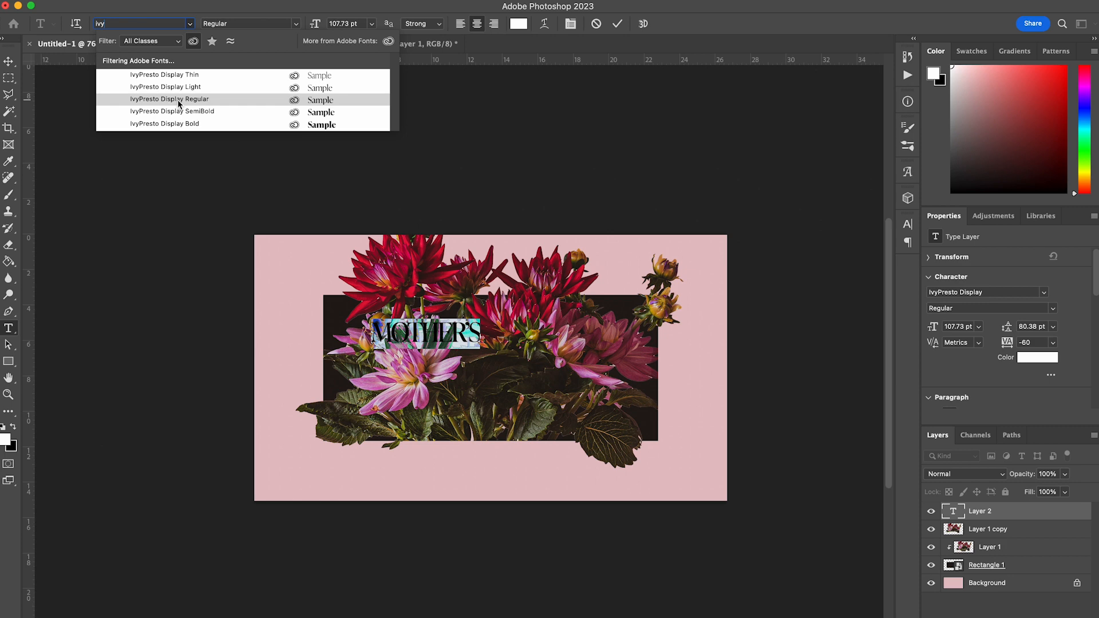
{"action": "left_click", "coordinate": [178, 101]}
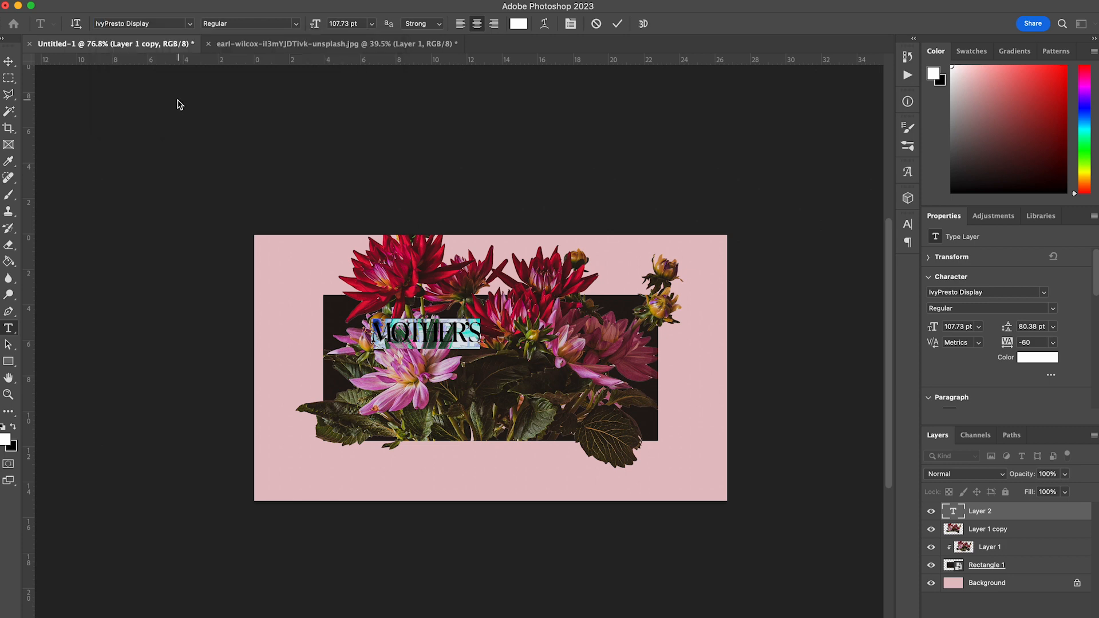
{"action": "left_click", "coordinate": [906, 224]}
{"action": "left_click", "coordinate": [868, 272]}
{"action": "type", "text": "0"}
{"action": "key", "text": "Return"}
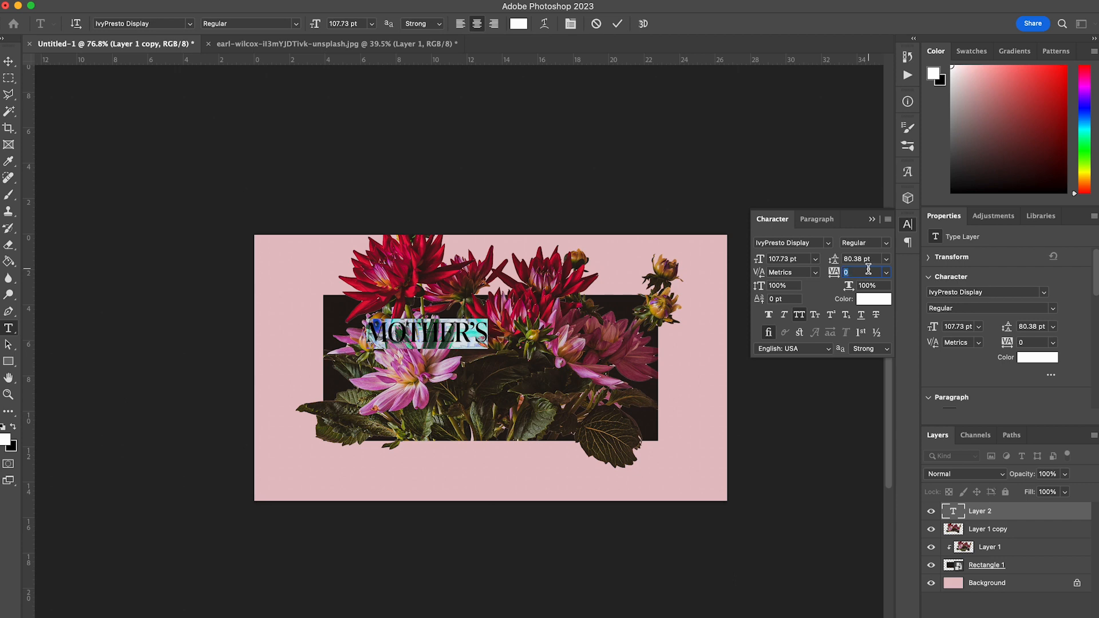
Scale the "MOTHER'S" text to about 289 pt and position it across the full width of the rectangle's upper part
{"action": "left_click", "coordinate": [9, 61]}
{"action": "key", "text": "super+t"}
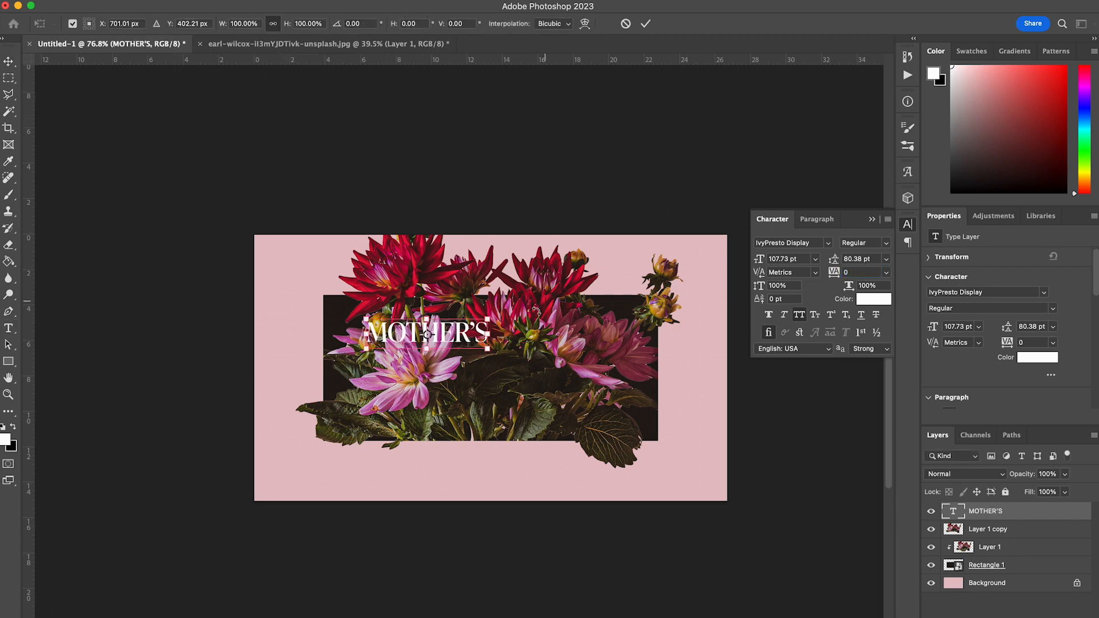
{"action": "left_click_drag", "start_coordinate": [486, 334], "coordinate": [692, 332]}
{"action": "left_click_drag", "start_coordinate": [619, 332], "coordinate": [575, 336]}
{"action": "left_click_drag", "start_coordinate": [498, 301], "coordinate": [498, 301]}
{"action": "key", "text": "Return"}
Set the tracking of the whole "MOTHER'S" text to 100
{"action": "double_click", "coordinate": [500, 329]}
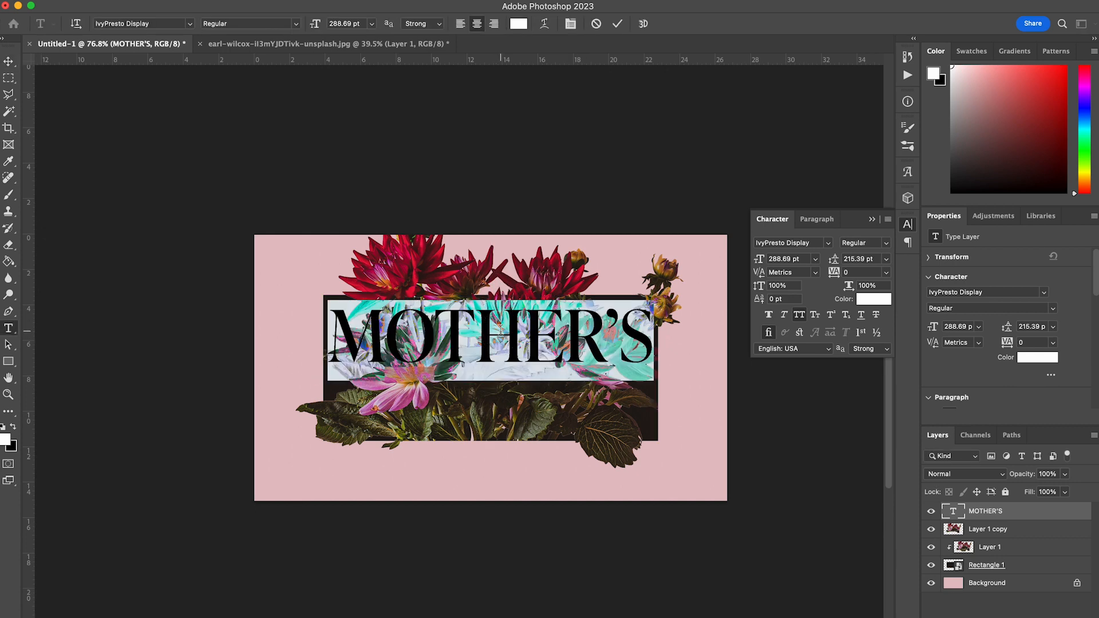
{"action": "left_click", "coordinate": [851, 272]}
{"action": "type", "text": "100"}
{"action": "key", "text": "Return"}
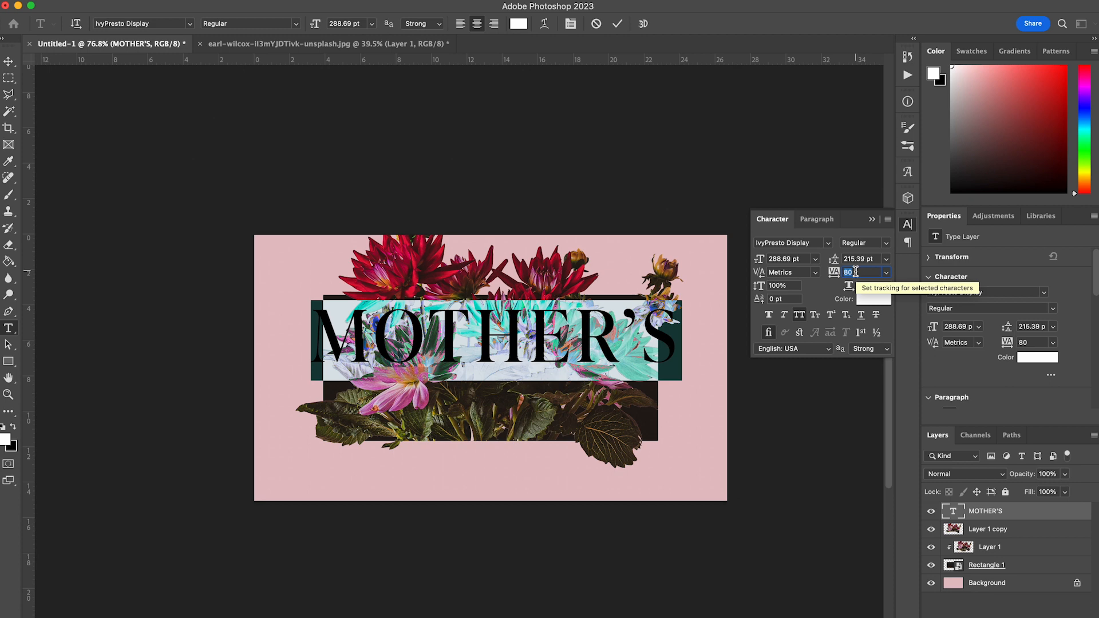
{"action": "left_click", "coordinate": [556, 331]}
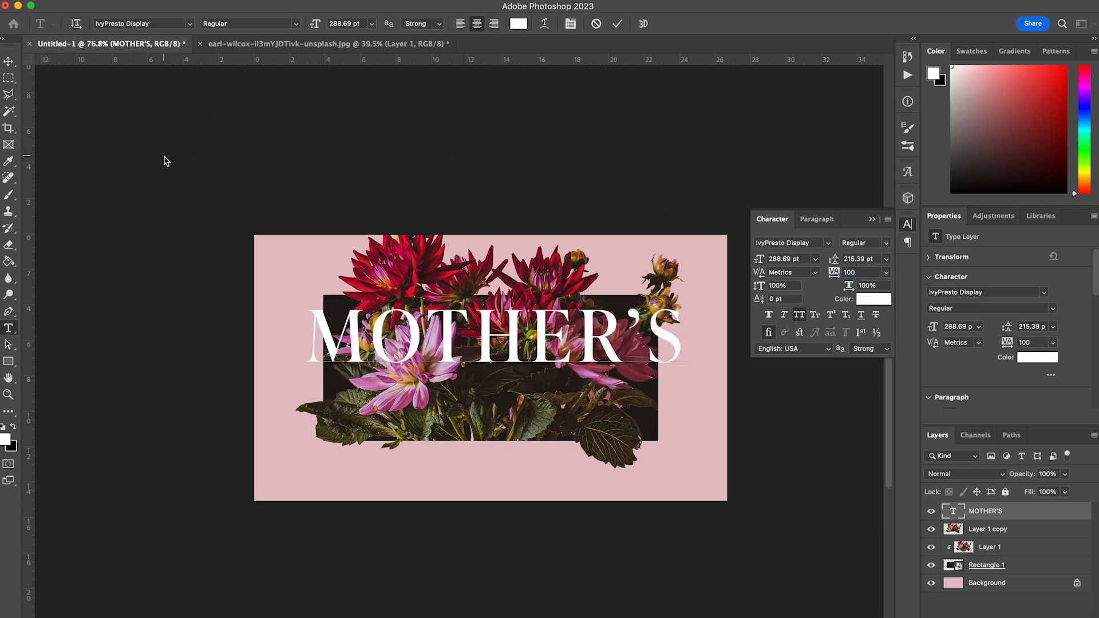
Add "DAY" as a second line beneath "MOTHER'S" and slightly increase the leading of that line
{"action": "left_click", "coordinate": [9, 61]}
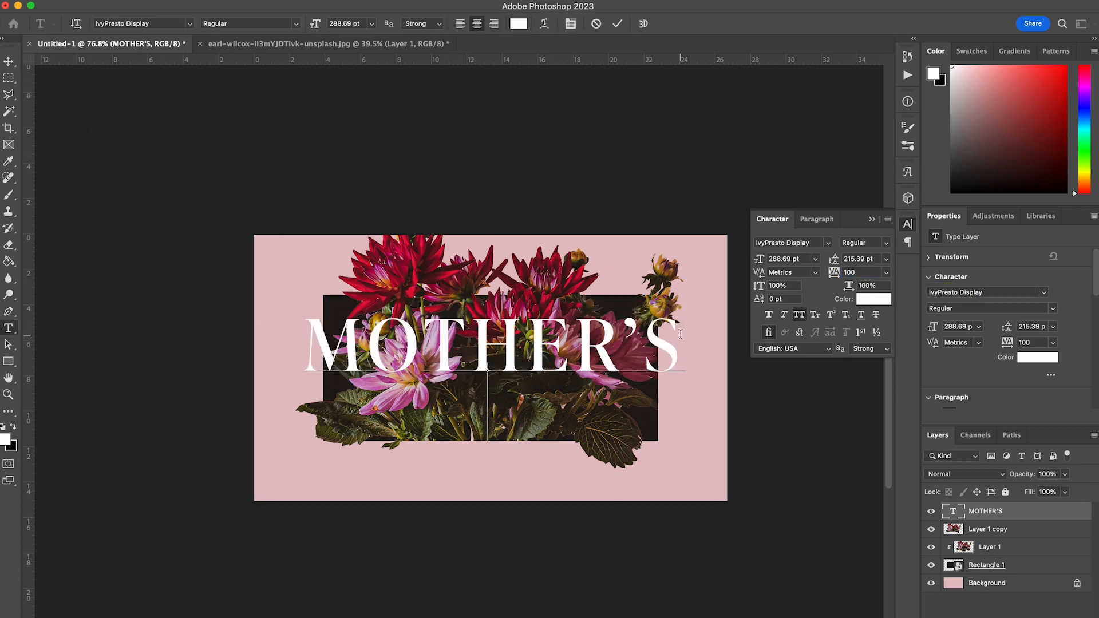
{"action": "type", "text": "DAY"}
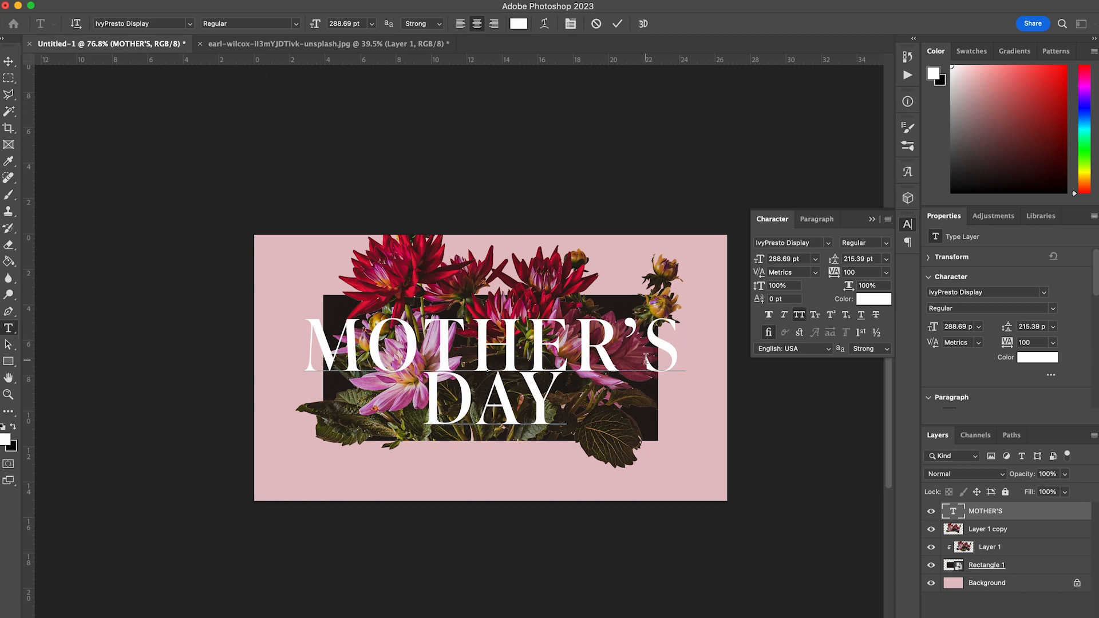
{"action": "left_click_drag", "start_coordinate": [577, 399], "coordinate": [431, 402]}
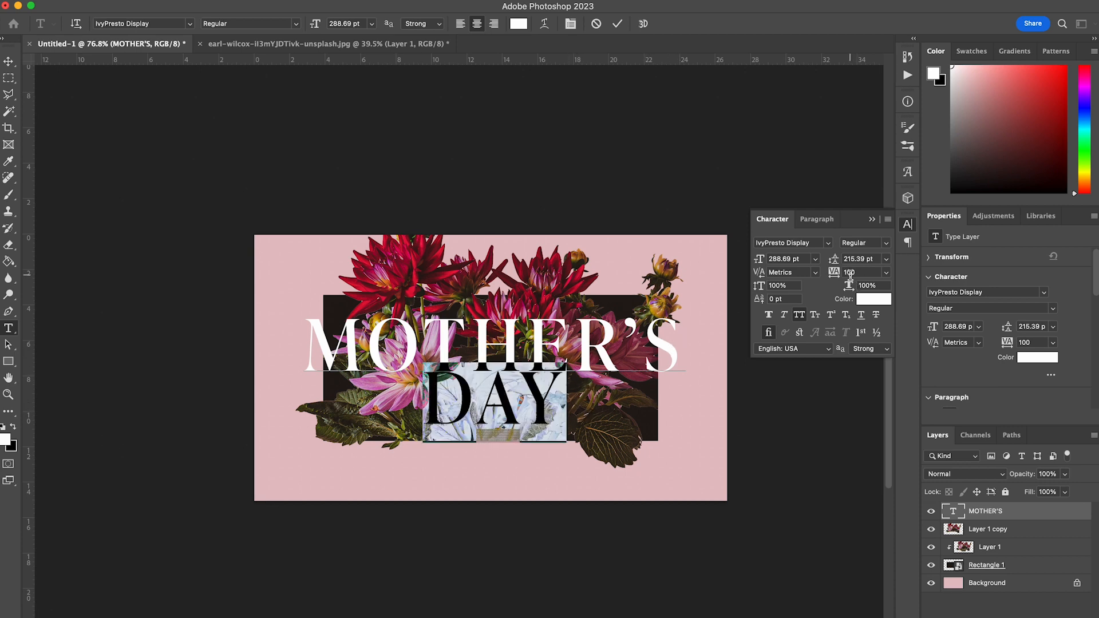
{"action": "key", "text": "Up"}
{"action": "key", "text": "Up"}
{"action": "key", "text": "Up"}
{"action": "key", "text": "Up"}
{"action": "key", "text": "Up"}
{"action": "key", "text": "Up"}
{"action": "key", "text": "Up"}
{"action": "key", "text": "Up"}
{"action": "key", "text": "Up"}
{"action": "key", "text": "Up"}
{"action": "key", "text": "Up"}
{"action": "key", "text": "Up"}
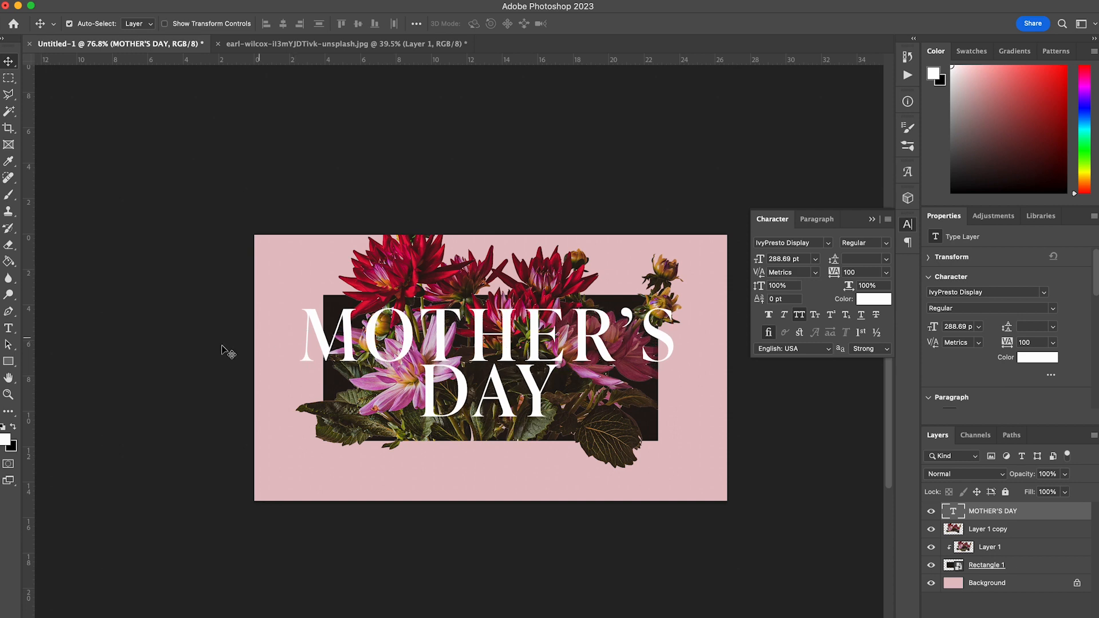
Draw a thin white bar about 3.92 by 0.15 in to the left of "DAY" and place a duplicate to its right
{"action": "left_click", "coordinate": [8, 361]}
{"action": "left_click_drag", "start_coordinate": [412, 368], "coordinate": [342, 371]}
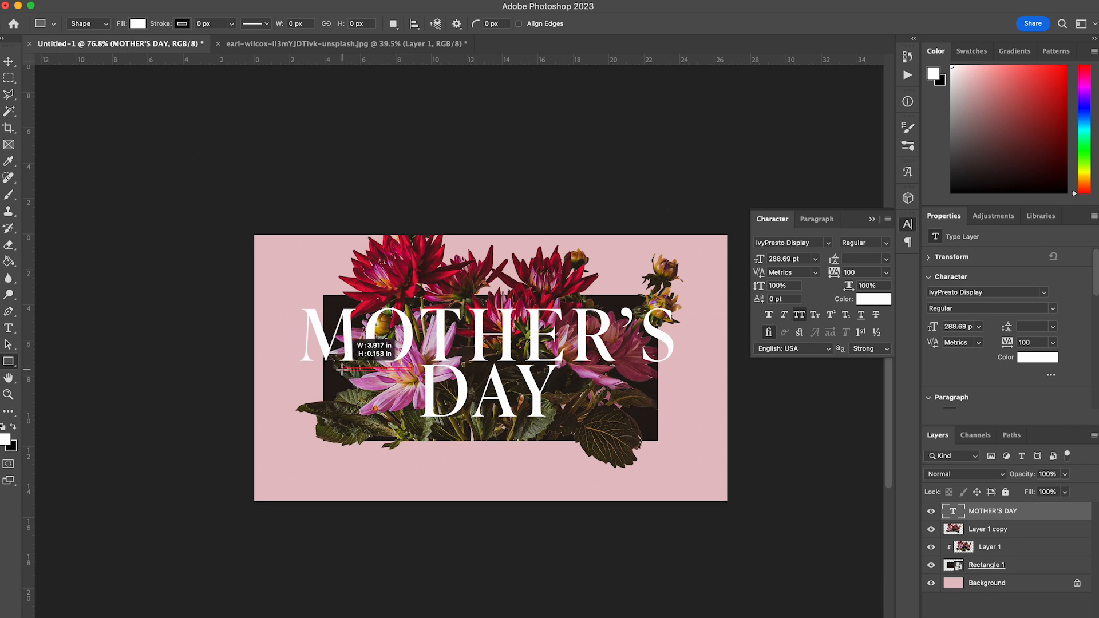
{"action": "left_click", "coordinate": [9, 64]}
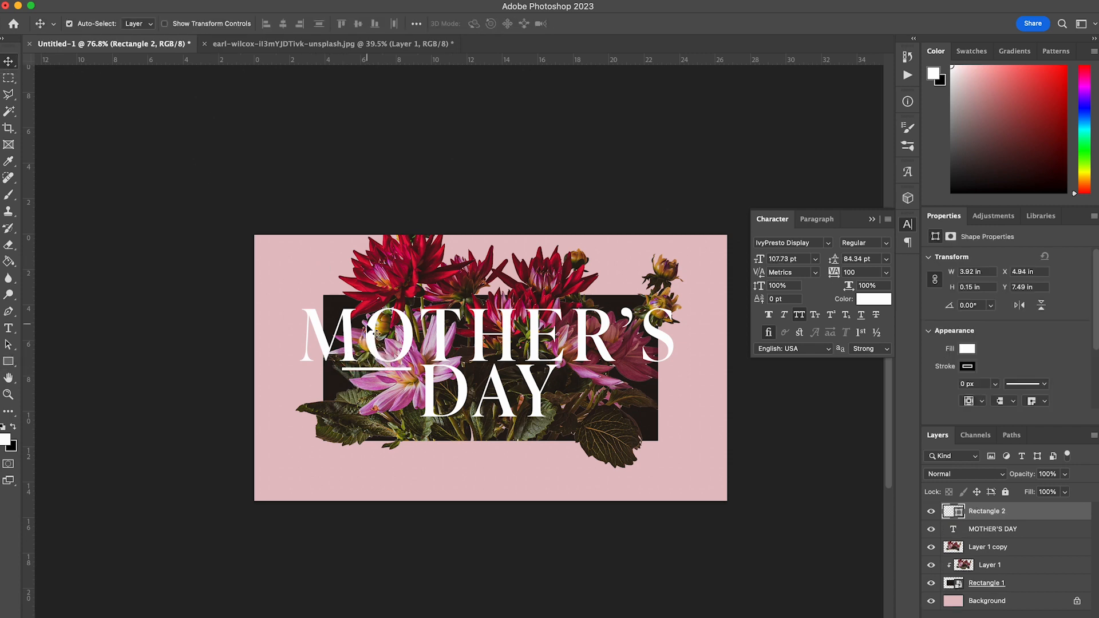
{"action": "left_click_drag", "start_coordinate": [386, 371], "coordinate": [610, 376]}
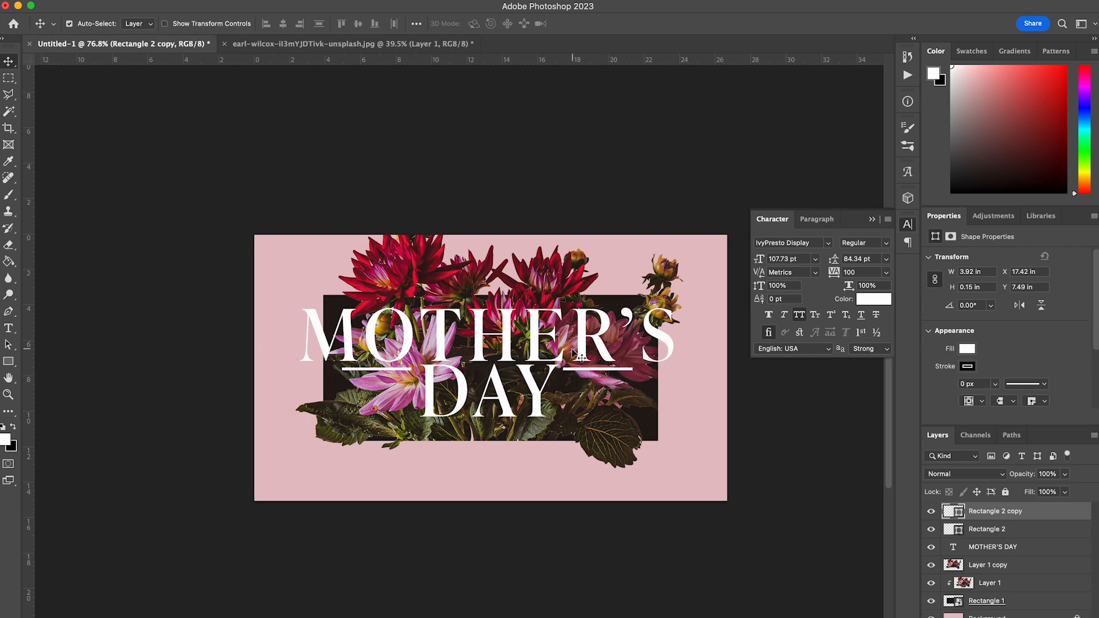
{"action": "key", "text": "Right"}
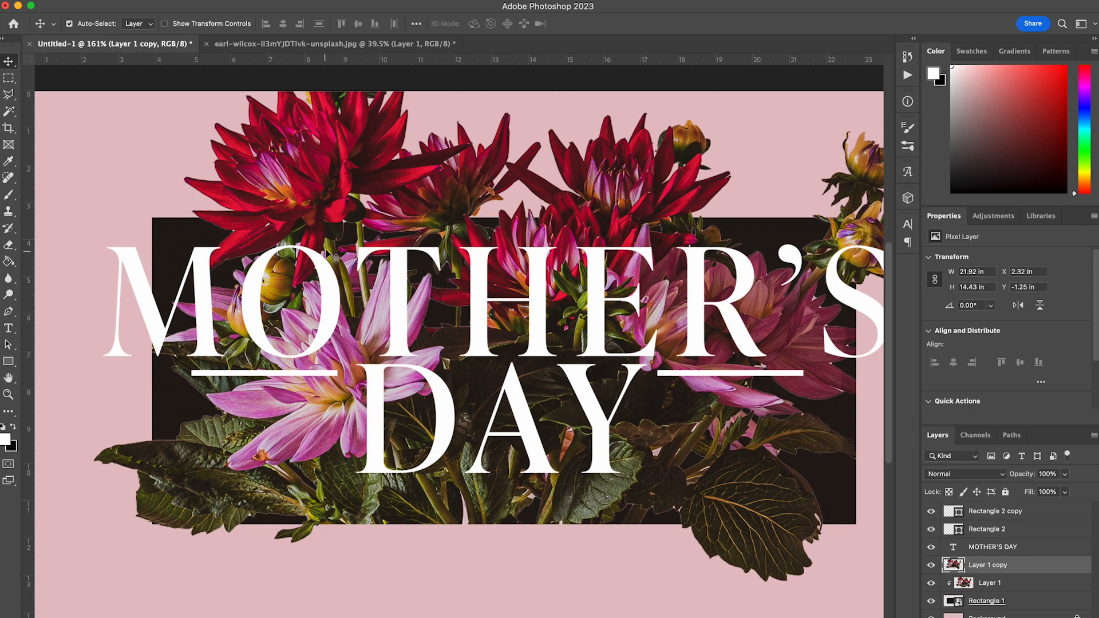
Object-select the red petal behind the O on Layer 1 copy and copy it onto a new layer above the text
{"action": "left_click", "coordinate": [332, 261]}
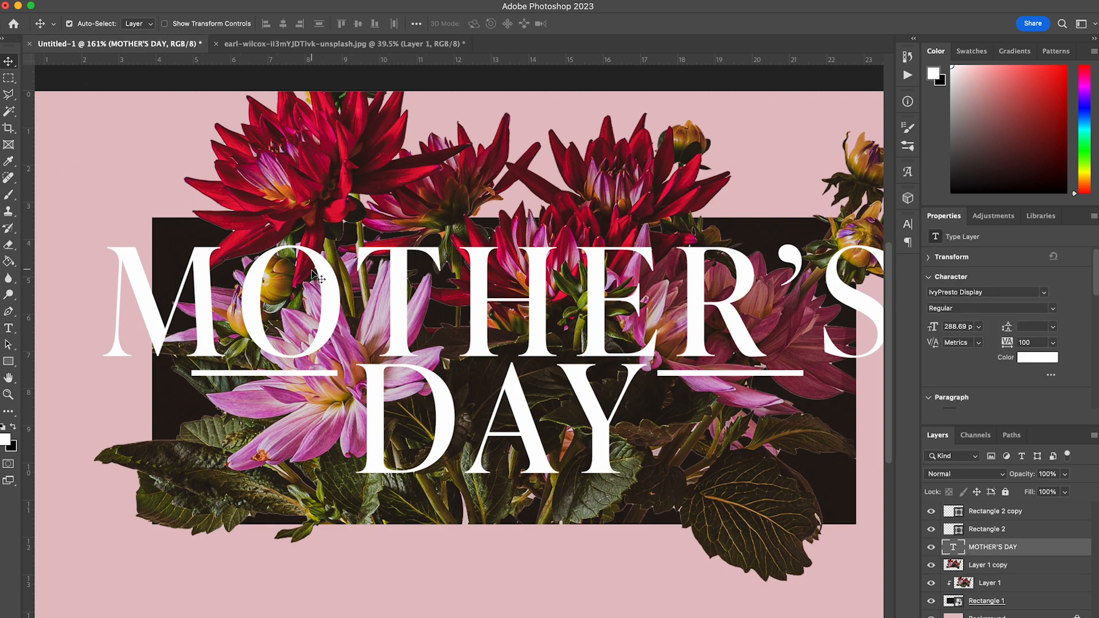
{"action": "left_click", "coordinate": [17, 95]}
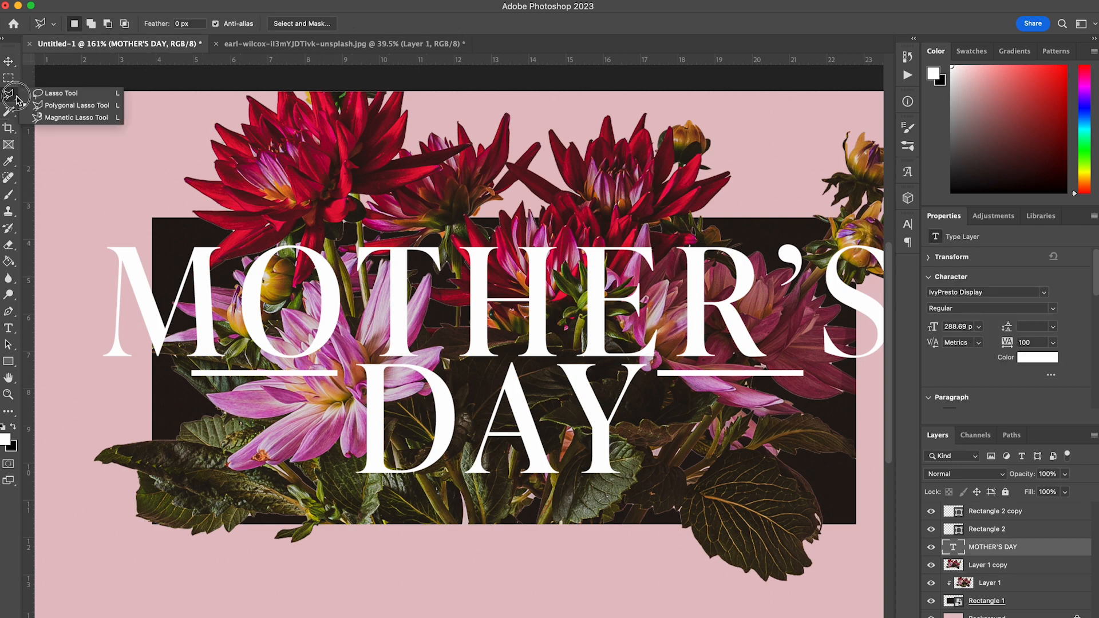
{"action": "left_click", "coordinate": [74, 110]}
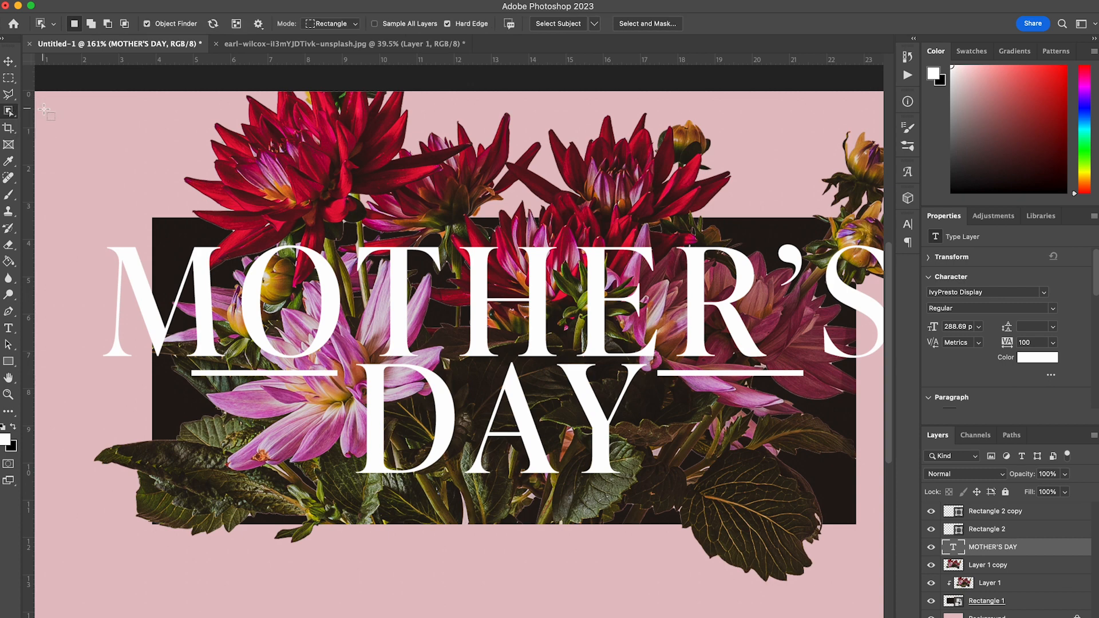
{"action": "left_click", "coordinate": [1035, 569]}
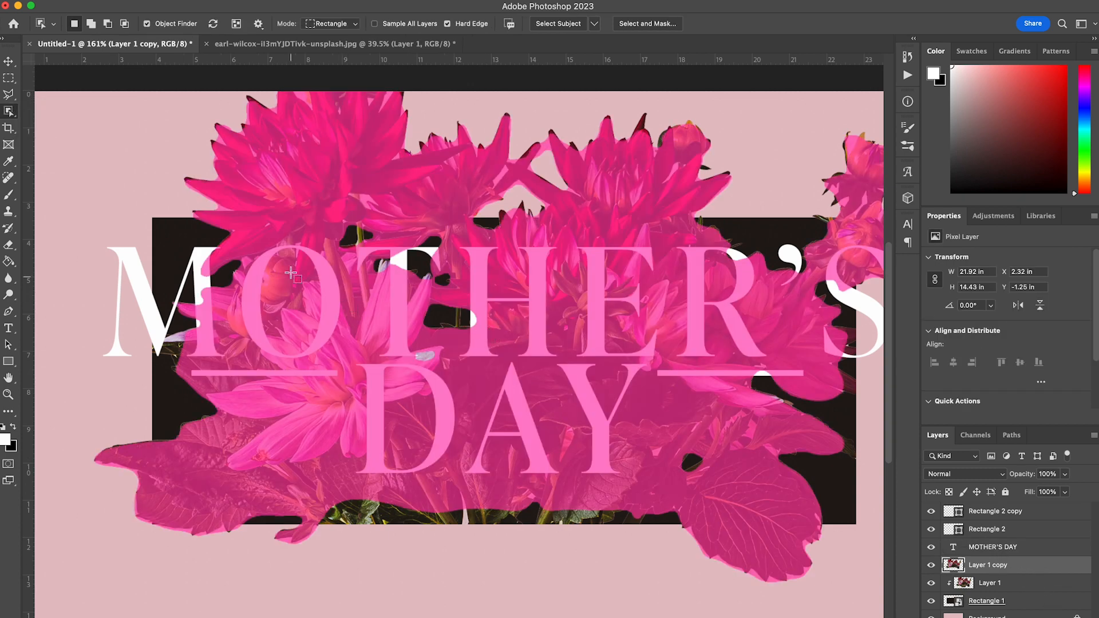
{"action": "left_click_drag", "start_coordinate": [288, 242], "coordinate": [321, 289]}
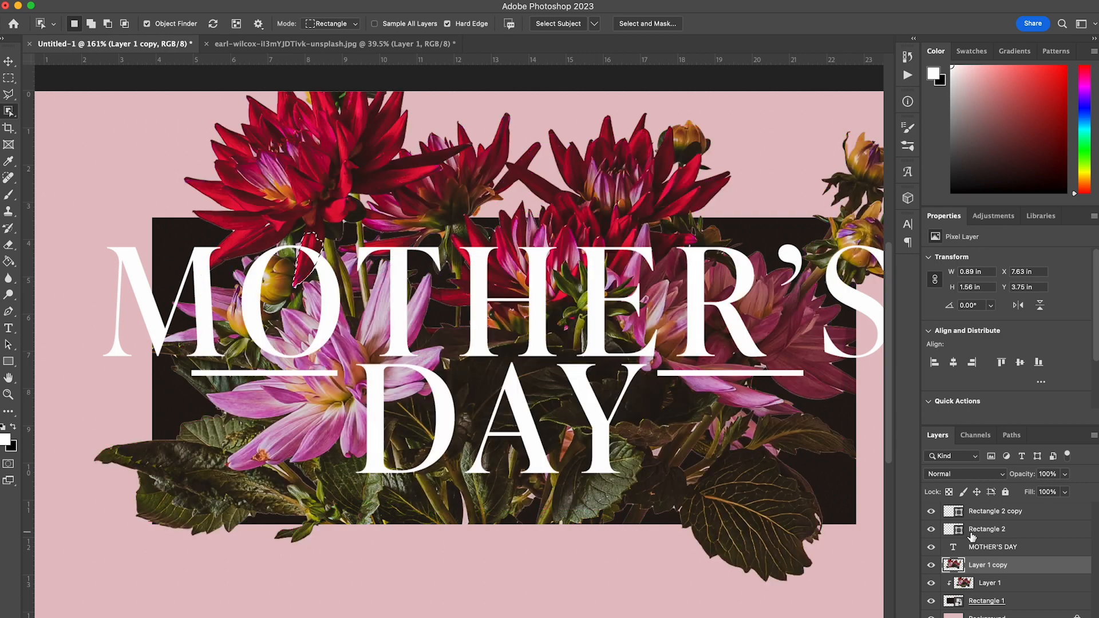
{"action": "key", "text": "ctrl+v"}
{"action": "key", "text": "super+z"}
{"action": "key", "text": "super+c"}
{"action": "key", "text": "super+v"}
{"action": "left_click_drag", "start_coordinate": [1029, 566], "coordinate": [1021, 545]}
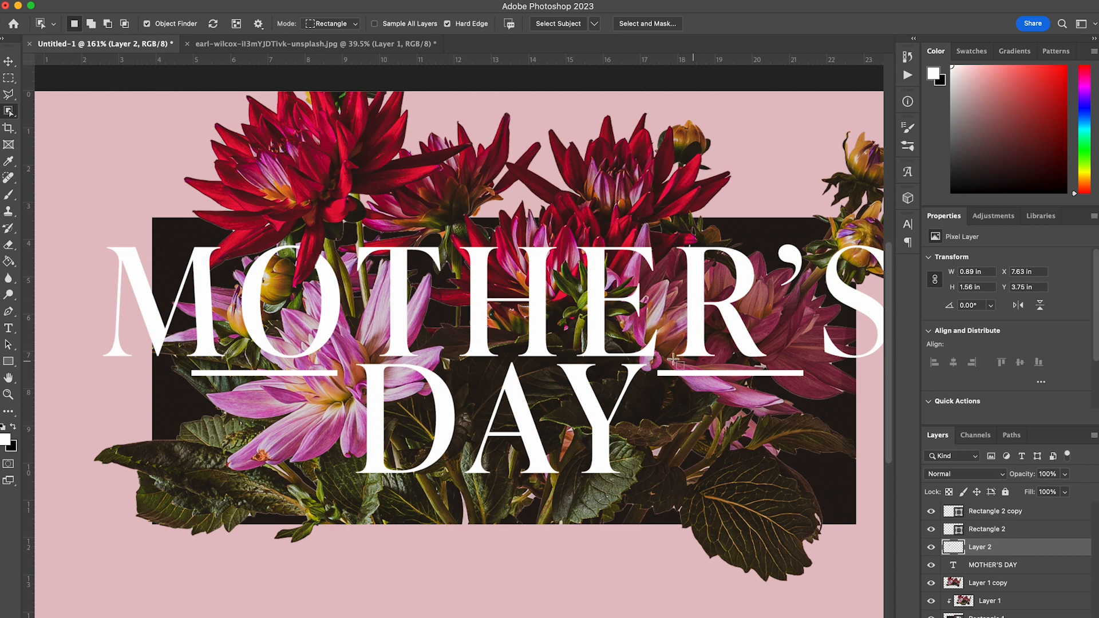
Copy the red petal tip behind the M from Layer 1 copy onto its own layer above the text
{"action": "left_click", "coordinate": [998, 584]}
{"action": "key", "text": "super+j"}
{"action": "left_click_drag", "start_coordinate": [1001, 588], "coordinate": [999, 557]}
{"action": "scroll", "coordinate": [870, 270], "scroll_direction": "up", "scroll_amount": 5}
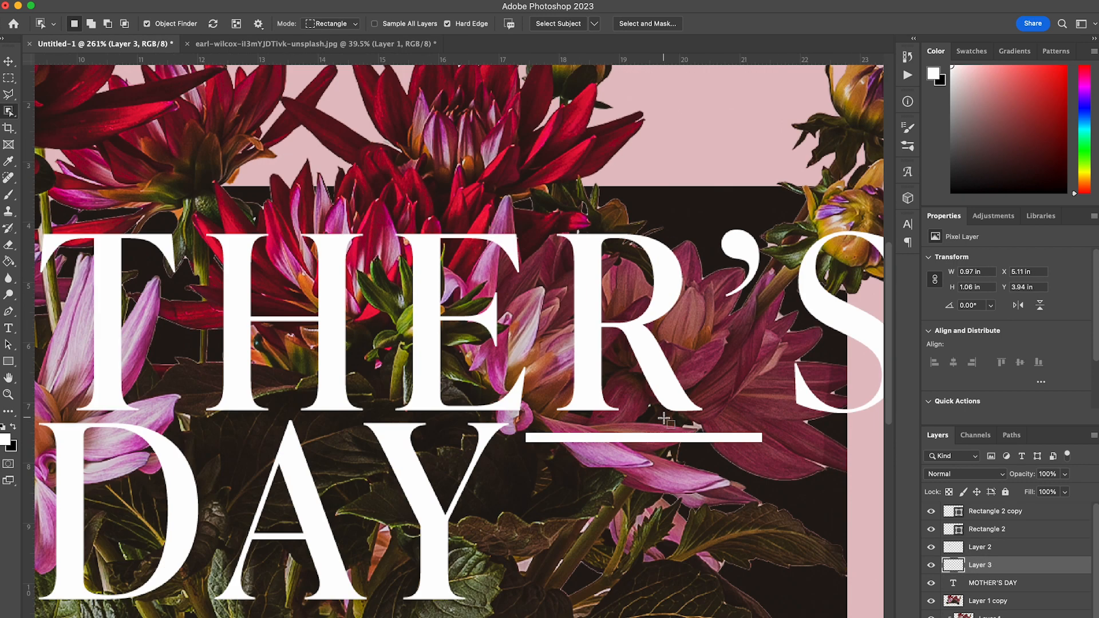
{"action": "left_click", "coordinate": [988, 601]}
{"action": "left_click_drag", "start_coordinate": [356, 247], "coordinate": [509, 356]}
{"action": "key", "text": "super+j"}
{"action": "left_click_drag", "start_coordinate": [995, 604], "coordinate": [995, 575]}
{"action": "key", "text": "super+z"}
{"action": "key", "text": "super+z"}
{"action": "key", "text": "super+z"}
{"action": "left_click", "coordinate": [397, 365]}
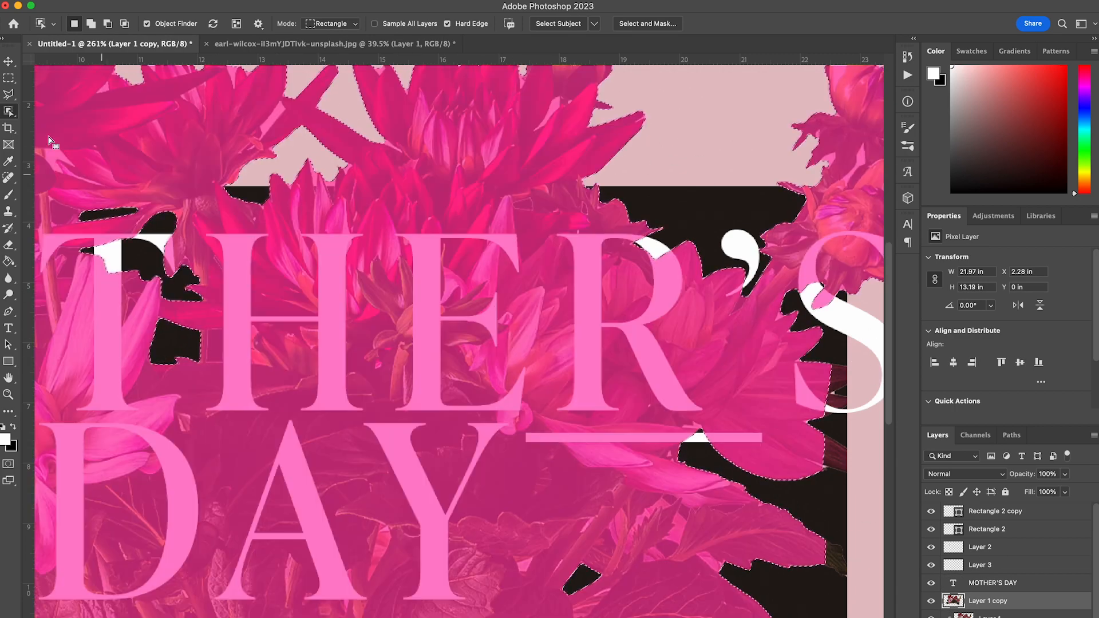
{"action": "left_click", "coordinate": [1002, 586]}
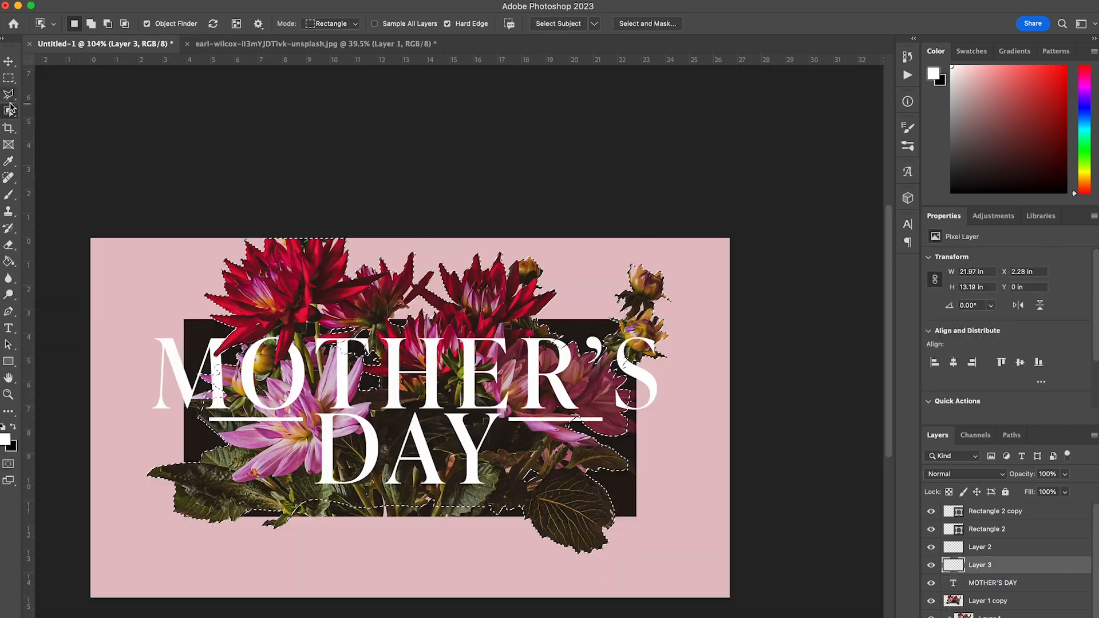
Copy the green leaf beside the E's lower stem onto a new layer above the text and erase its stray edges
{"action": "scroll", "coordinate": [458, 343], "scroll_direction": "up", "scroll_amount": 10}
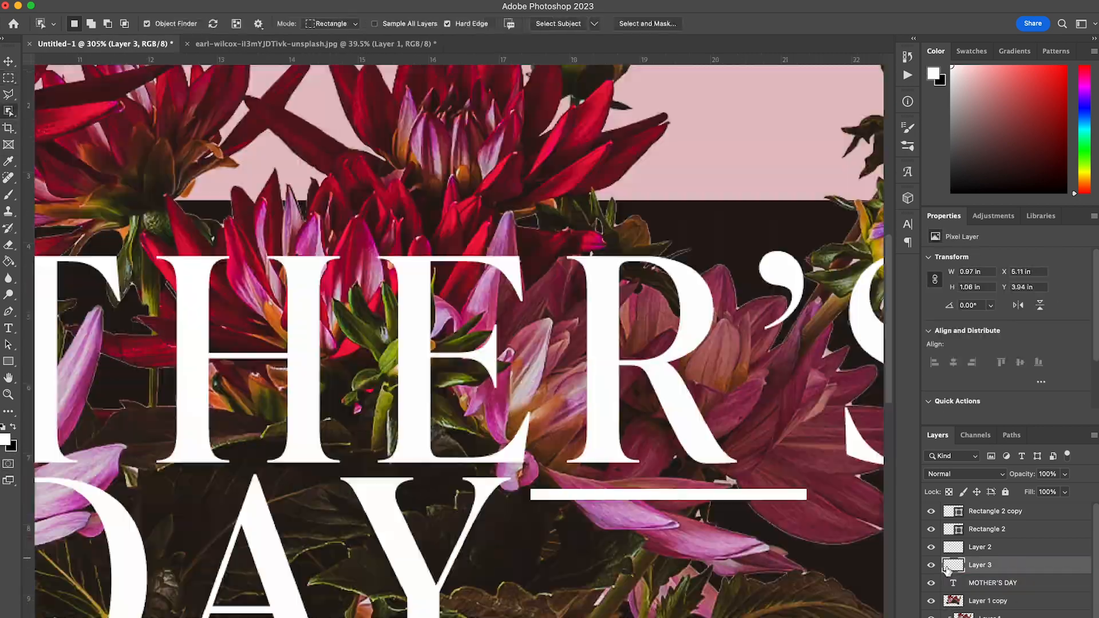
{"action": "left_click_drag", "start_coordinate": [413, 382], "coordinate": [490, 446]}
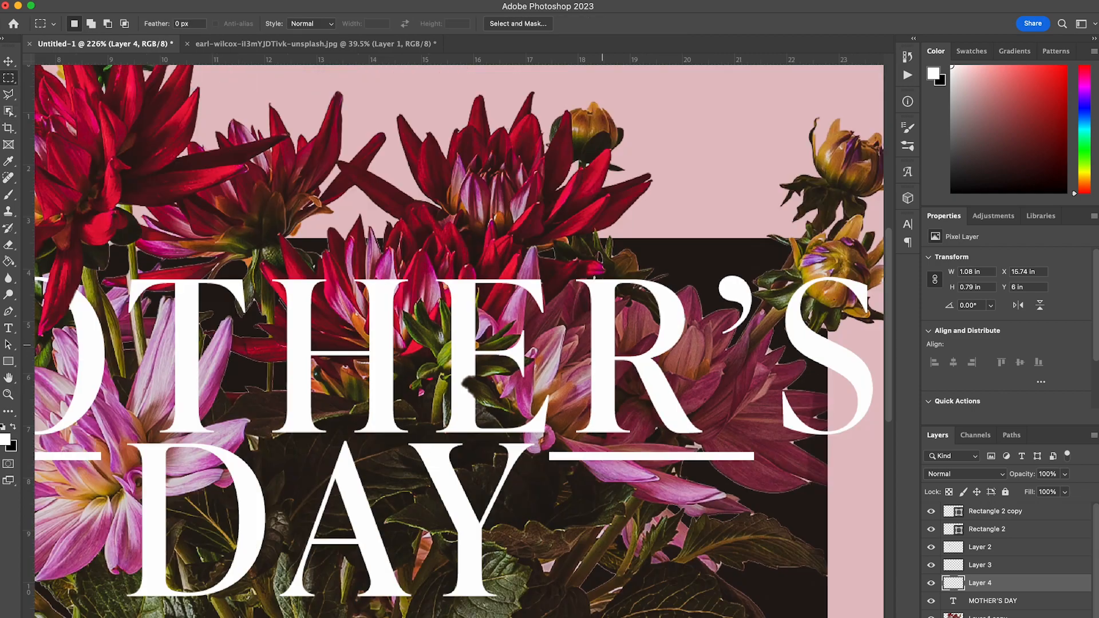
{"action": "scroll", "coordinate": [504, 367], "scroll_direction": "up", "scroll_amount": 5}
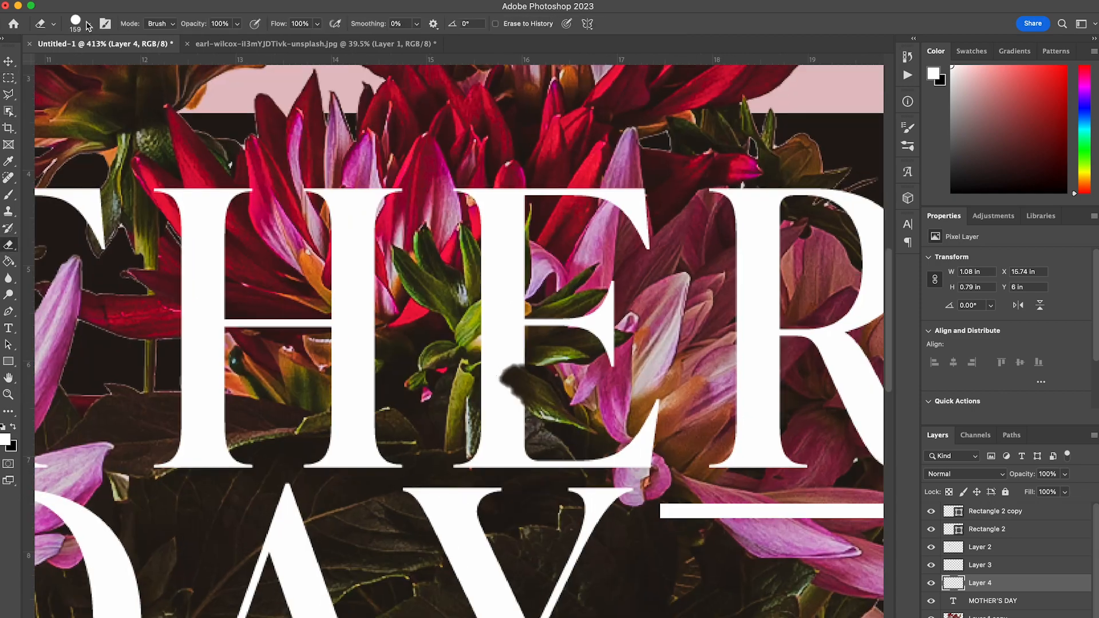
{"action": "scroll", "coordinate": [491, 343], "scroll_direction": "down", "scroll_amount": 3}
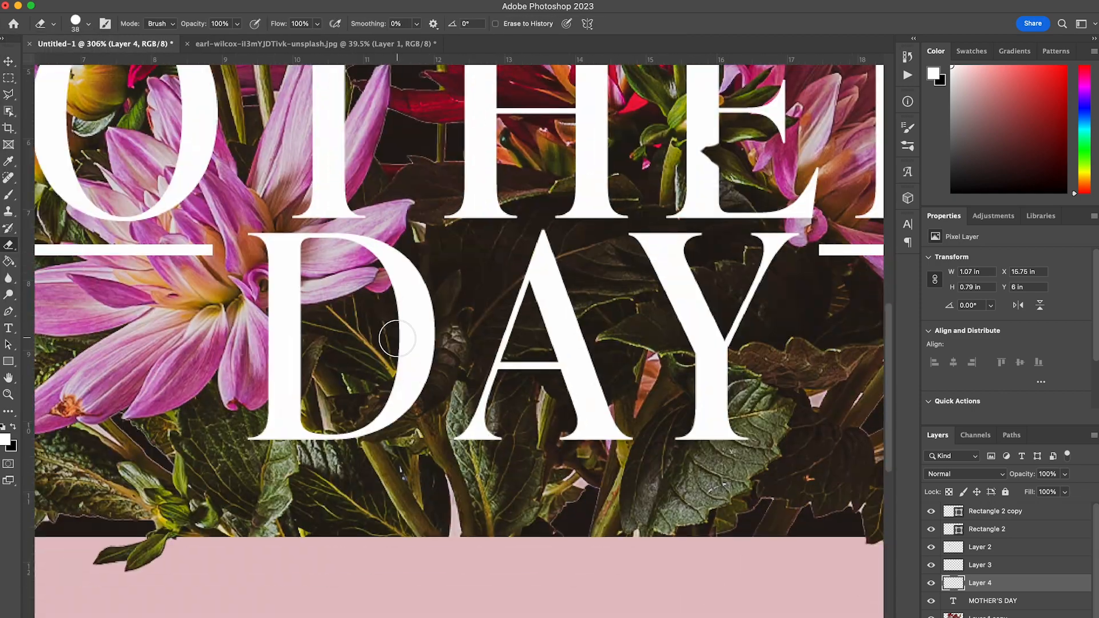
Copy the pink petal behind the D's stem from Layer 1 copy onto a new layer above the text, then deselect all layers
{"action": "key", "text": "super+shift+alt+n"}
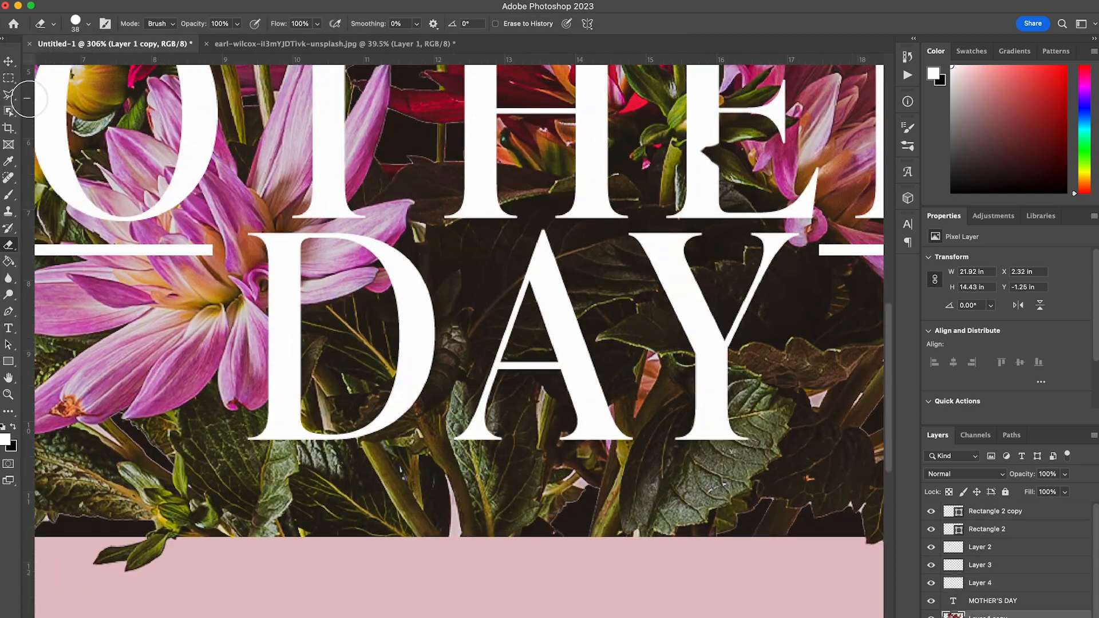
{"action": "key", "text": "m"}
{"action": "scroll", "coordinate": [506, 363], "scroll_direction": "down", "scroll_amount": 2}
{"action": "scroll", "coordinate": [506, 363], "scroll_direction": "down", "scroll_amount": 5}
{"action": "scroll", "coordinate": [630, 277], "scroll_direction": "up", "scroll_amount": 10}
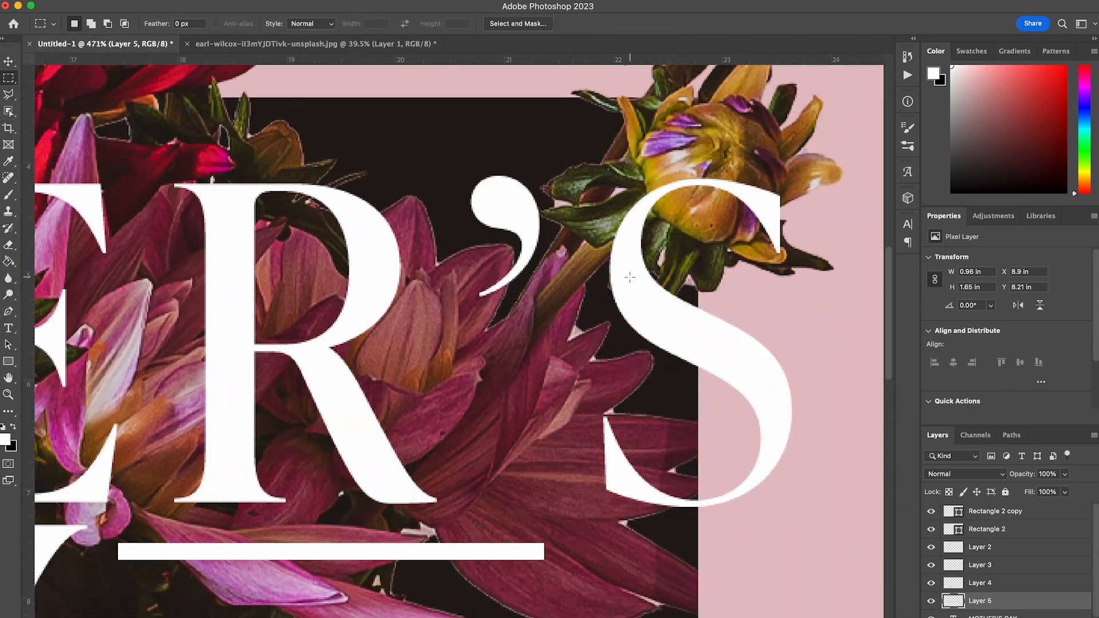
{"action": "scroll", "coordinate": [558, 176], "scroll_direction": "down", "scroll_amount": 10}
{"action": "scroll", "coordinate": [526, 190], "scroll_direction": "up", "scroll_amount": 5}
{"action": "scroll", "coordinate": [526, 190], "scroll_direction": "down", "scroll_amount": 5}
{"action": "left_click", "coordinate": [8, 61]}
{"action": "left_click", "coordinate": [149, 126]}
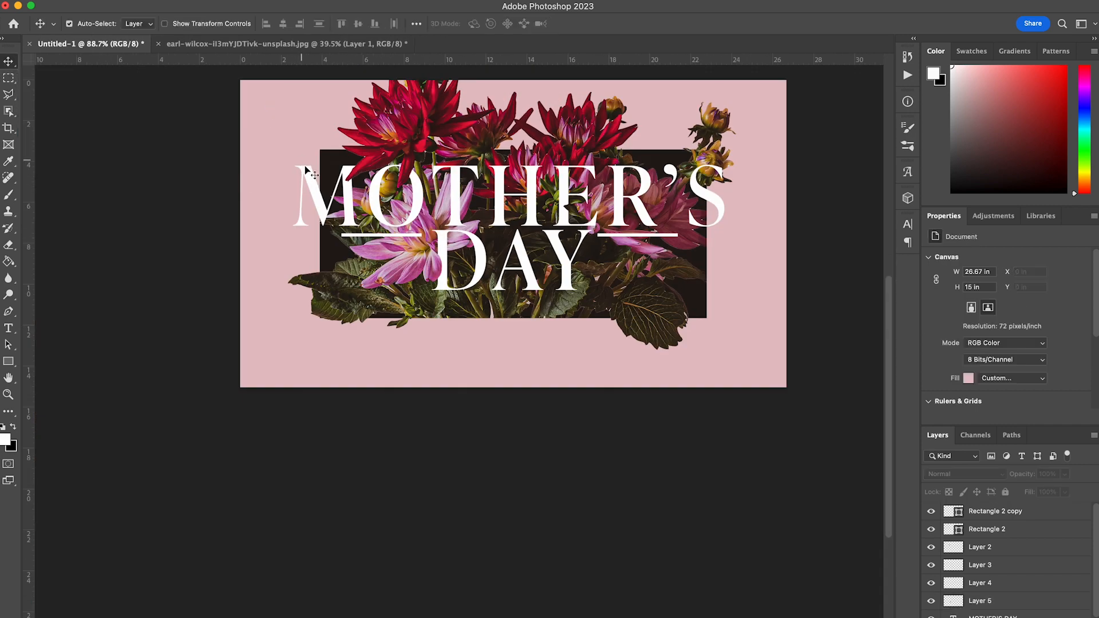
Slightly darken the pink of the Background layer with an image adjustment
{"action": "scroll", "coordinate": [1023, 587], "scroll_direction": "down", "scroll_amount": 3}
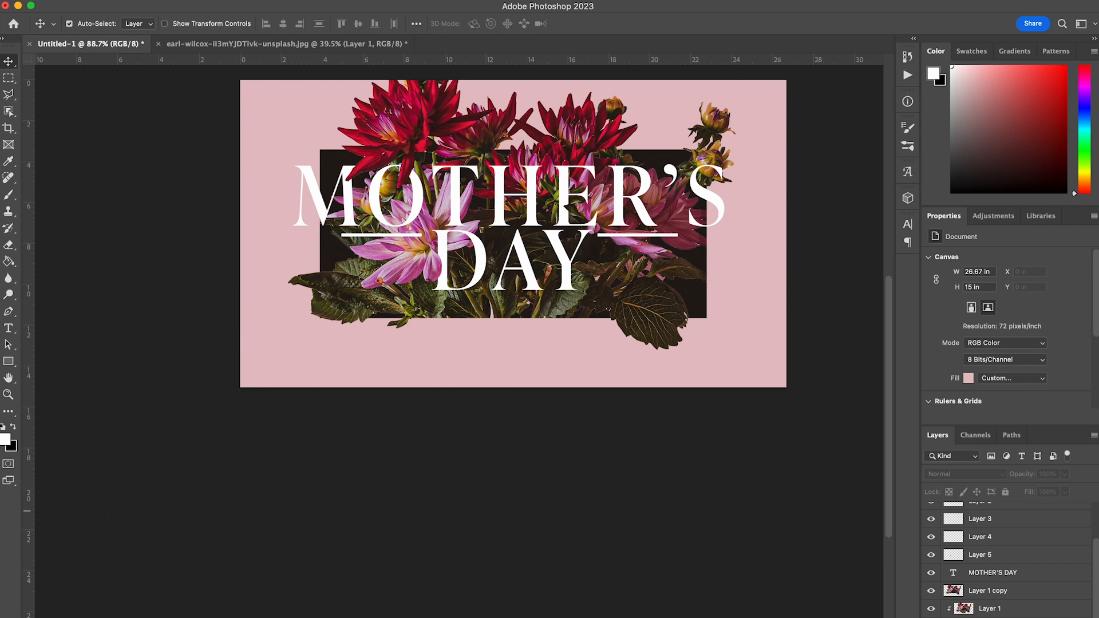
{"action": "left_click", "coordinate": [996, 617]}
{"action": "left_click", "coordinate": [163, 3]}
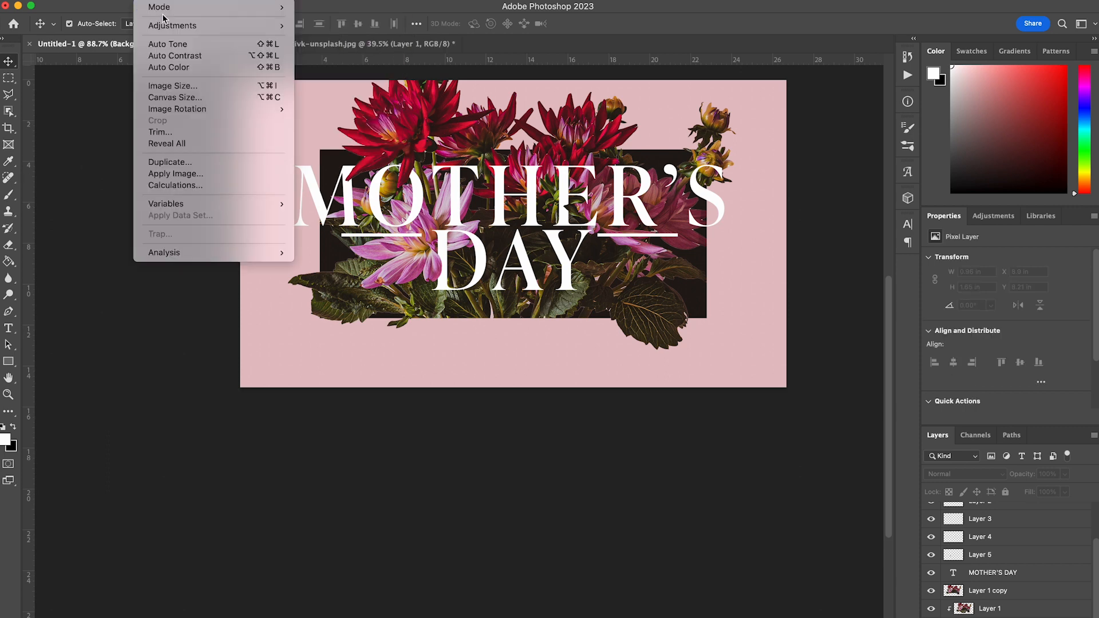
{"action": "mouse_move", "coordinate": [172, 27]}
{"action": "left_click", "coordinate": [368, 26]}
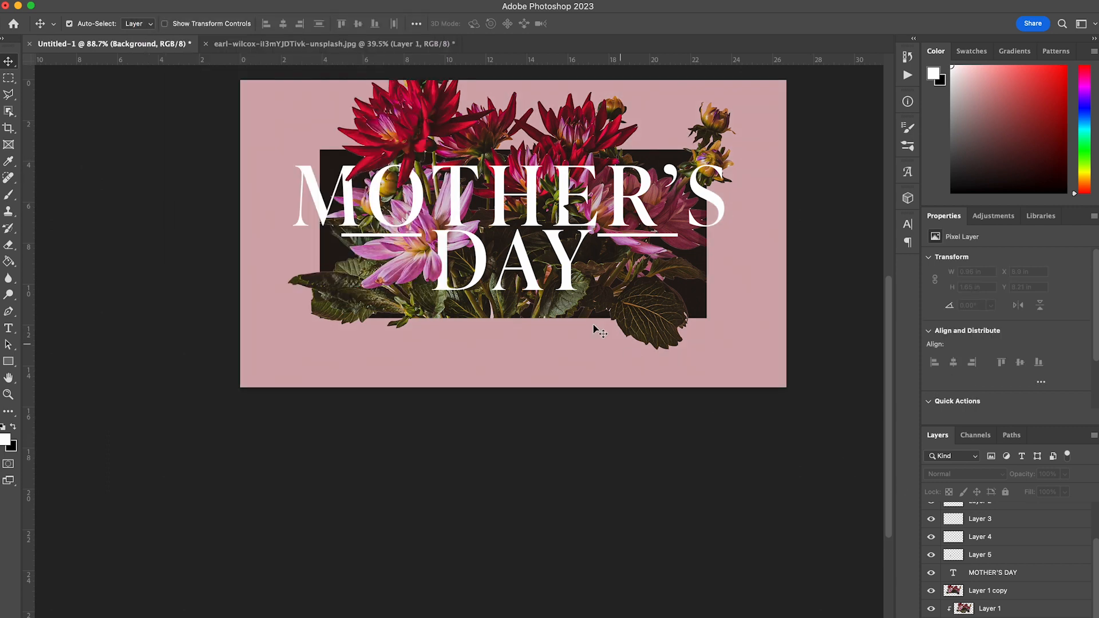
Apply the Camera Raw filter to the Background layer with a Grain effect of 22
{"action": "scroll", "coordinate": [484, 241], "scroll_direction": "up", "scroll_amount": 2}
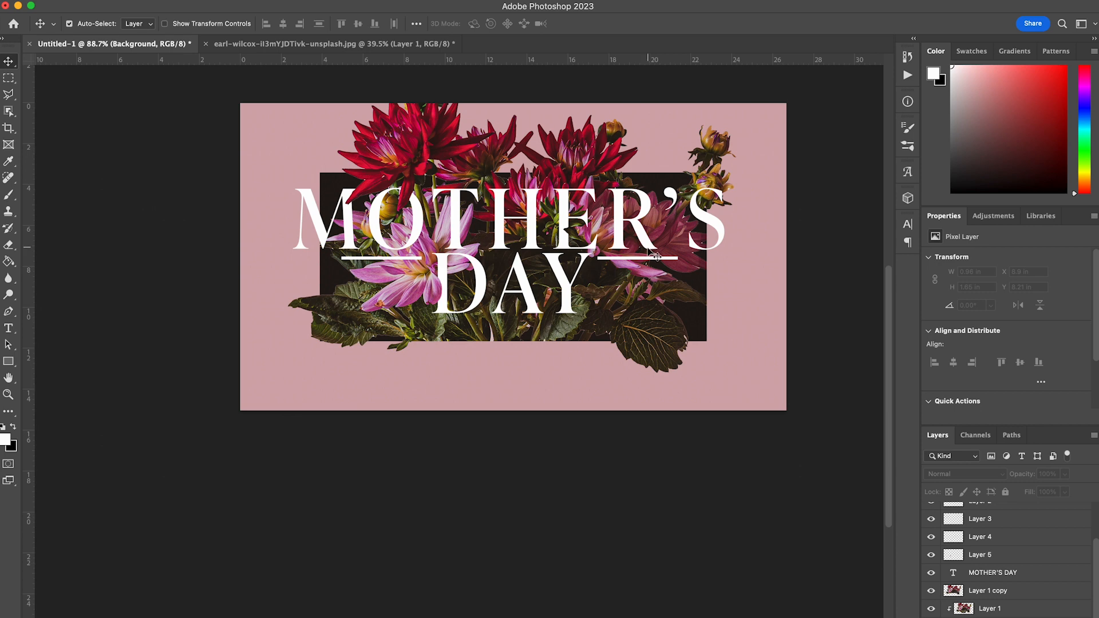
{"action": "key", "text": "super+shift+a"}
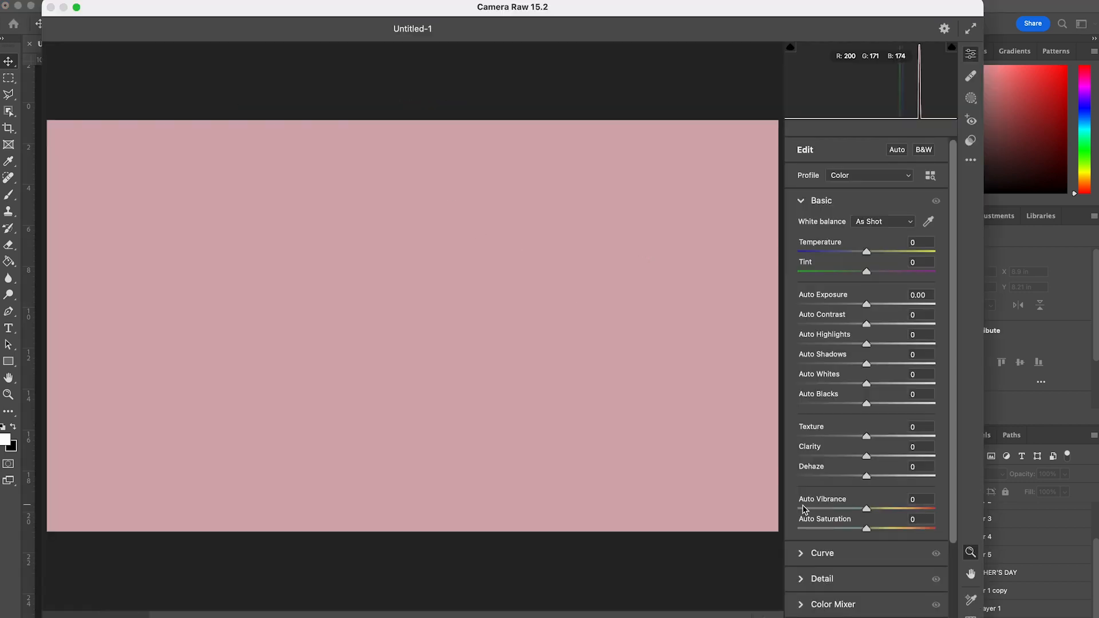
{"action": "scroll", "coordinate": [804, 521], "scroll_direction": "down", "scroll_amount": 3}
{"action": "left_click", "coordinate": [800, 595]}
{"action": "left_click_drag", "start_coordinate": [816, 411], "coordinate": [831, 414]}
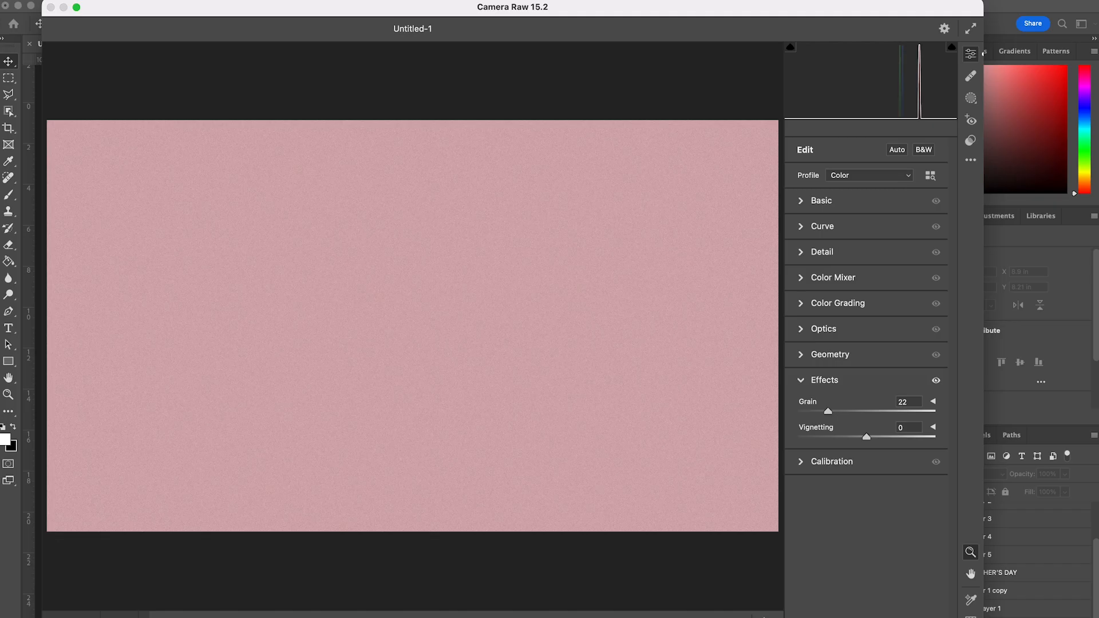
{"action": "key", "text": "Return"}
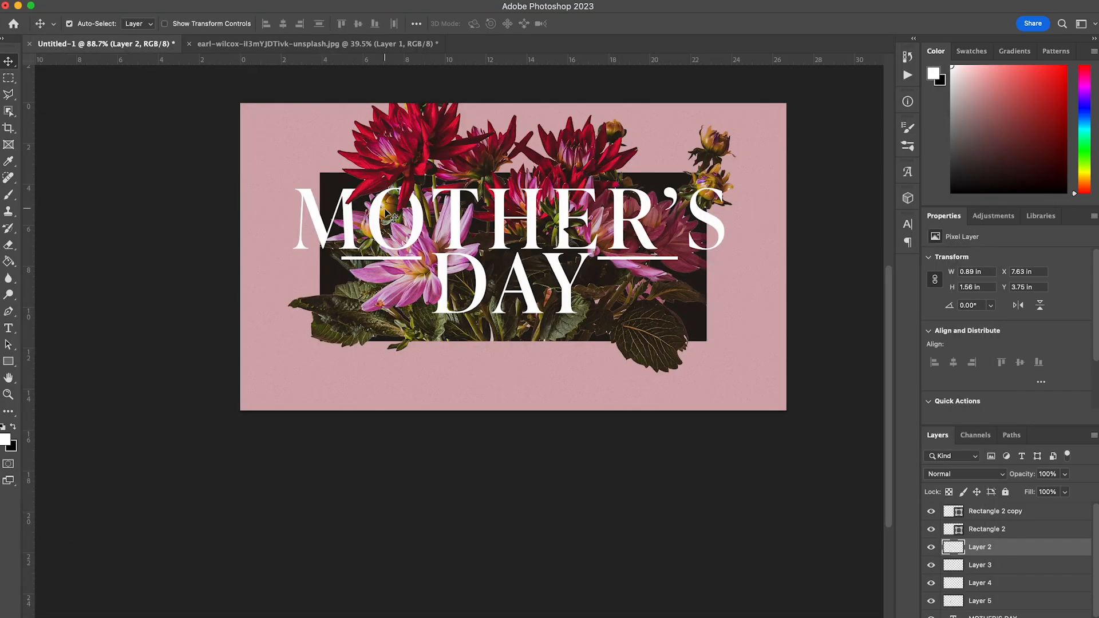
{"action": "scroll", "coordinate": [393, 217], "scroll_direction": "up", "scroll_amount": 2}
{"action": "scroll", "coordinate": [393, 216], "scroll_direction": "right", "scroll_amount": 2}
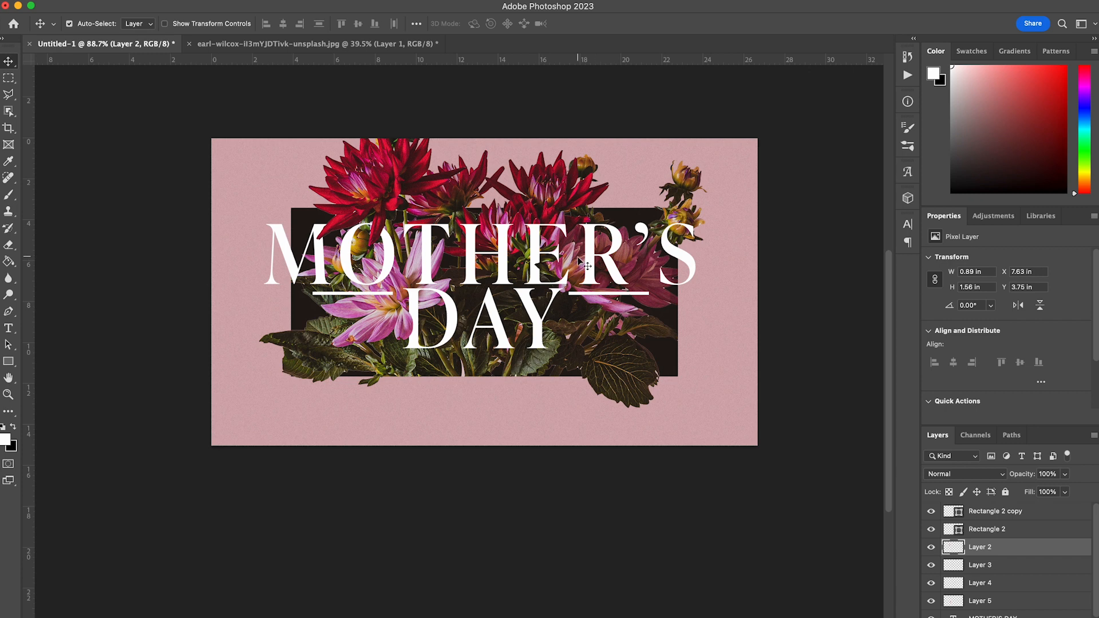
{"action": "scroll", "coordinate": [580, 260], "scroll_direction": "down", "scroll_amount": 2}
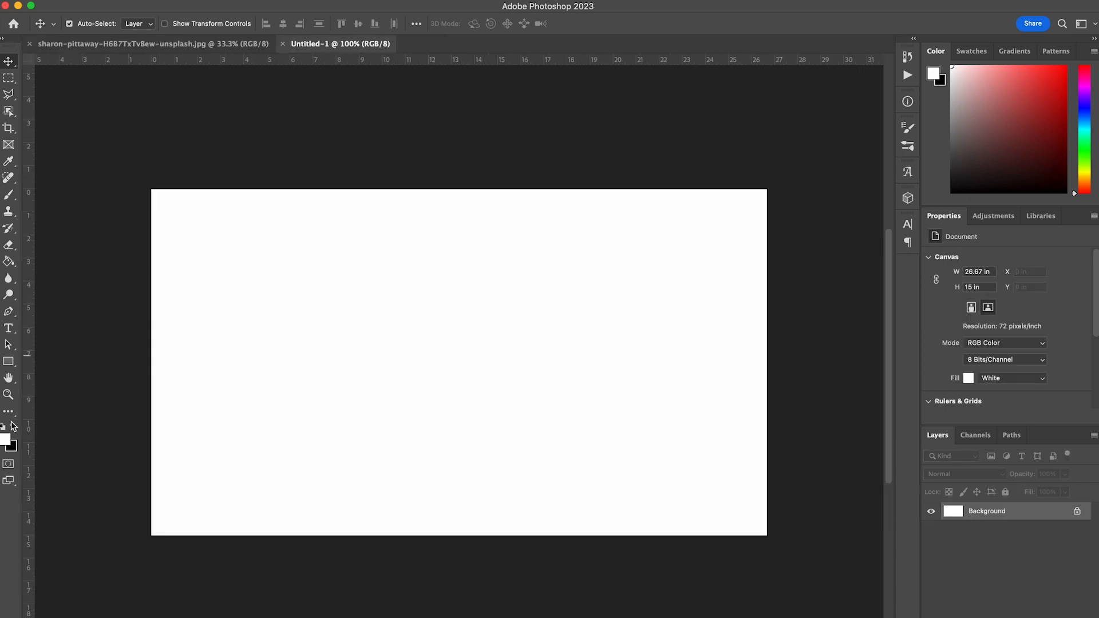
Add the black text "MOTHER'S DAY" to the blank white canvas
{"action": "left_click", "coordinate": [13, 426]}
{"action": "left_click", "coordinate": [9, 328]}
{"action": "left_click", "coordinate": [295, 350]}
{"action": "type", "text": "MOTHER'S"}
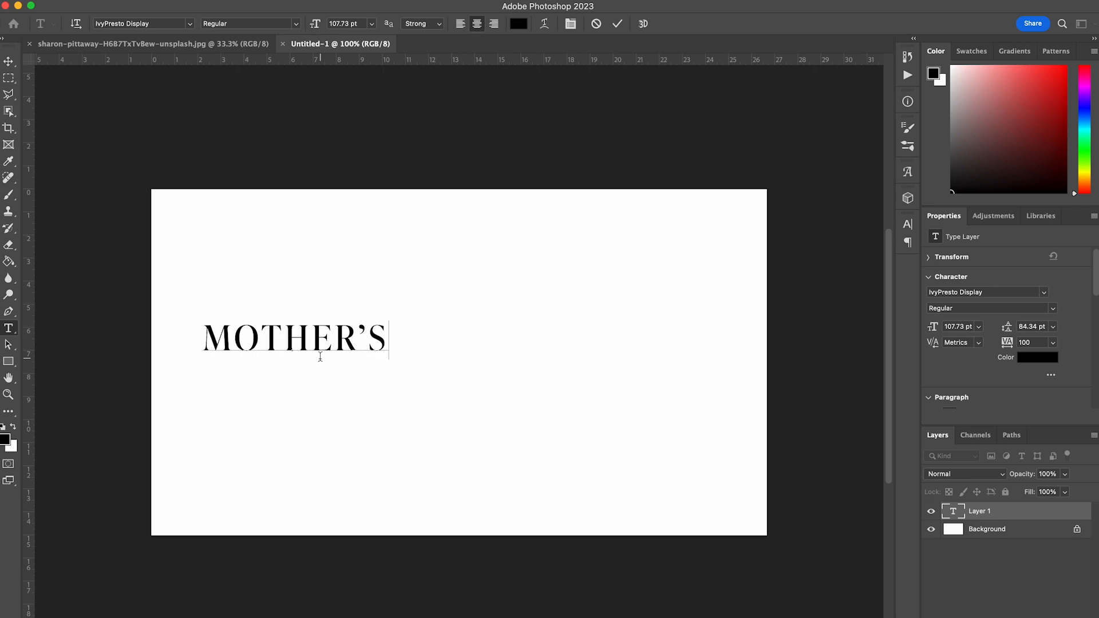
{"action": "type", "text": " DAY"}
Change the font of the whole "MOTHER'S DAY" text to Dharma Gothic C Heavy
{"action": "left_click", "coordinate": [207, 334], "text": "shift"}
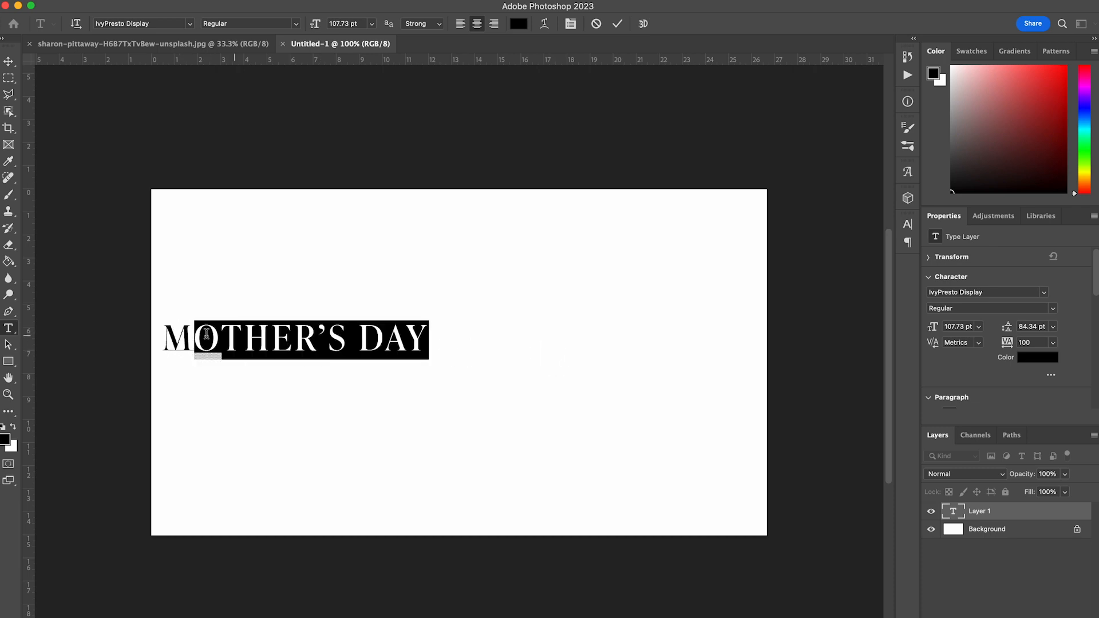
{"action": "left_click", "coordinate": [160, 334], "text": "shift"}
{"action": "left_click", "coordinate": [132, 24]}
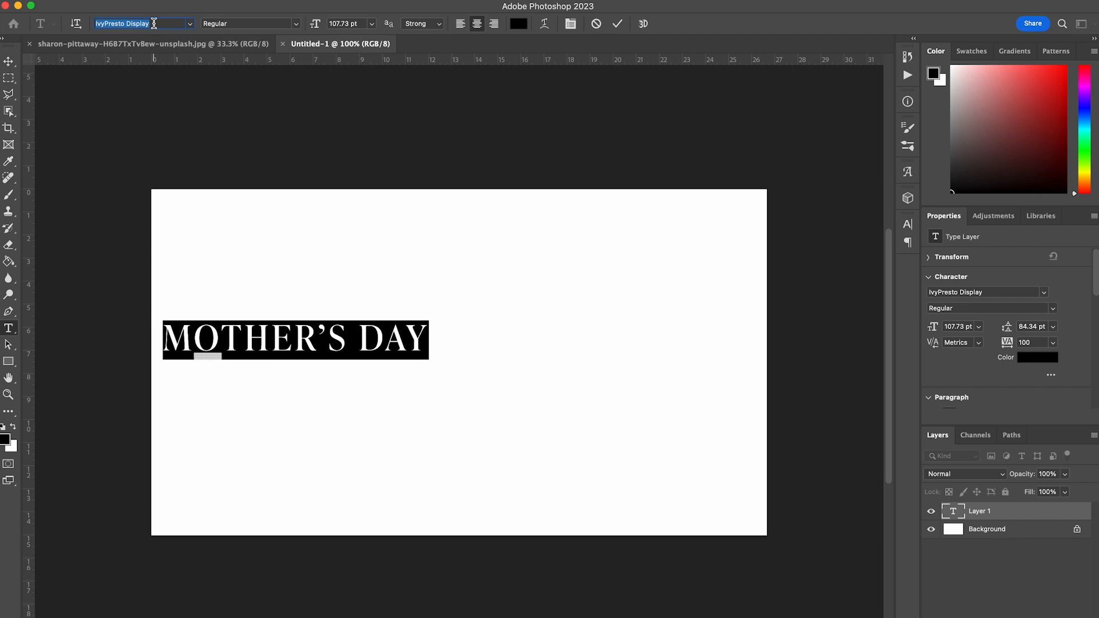
{"action": "type", "text": "dharma"}
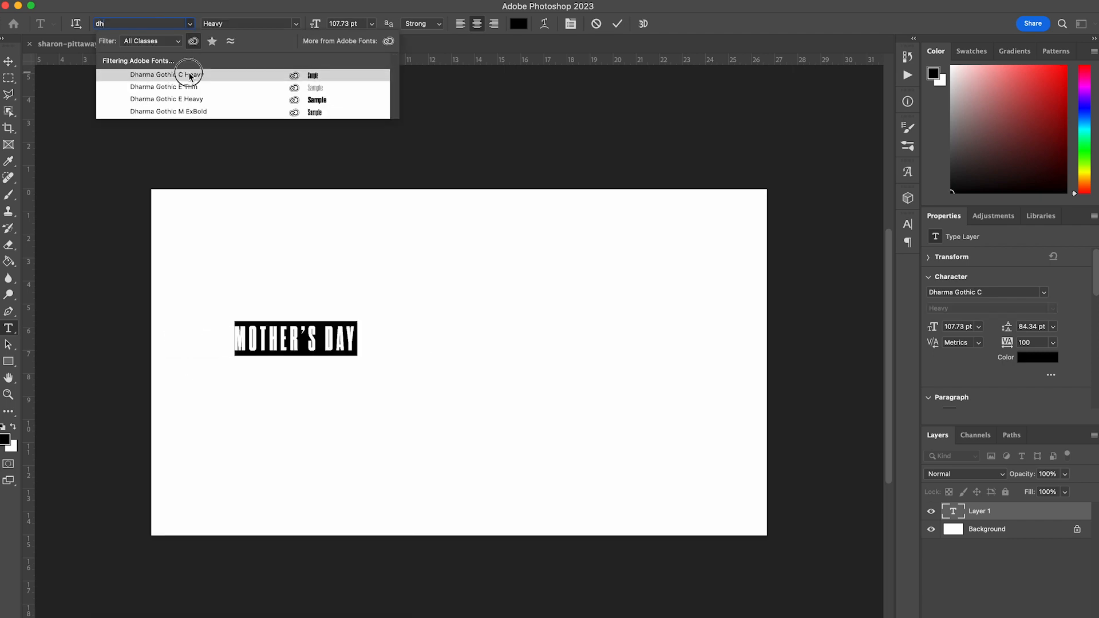
{"action": "left_click", "coordinate": [189, 71]}
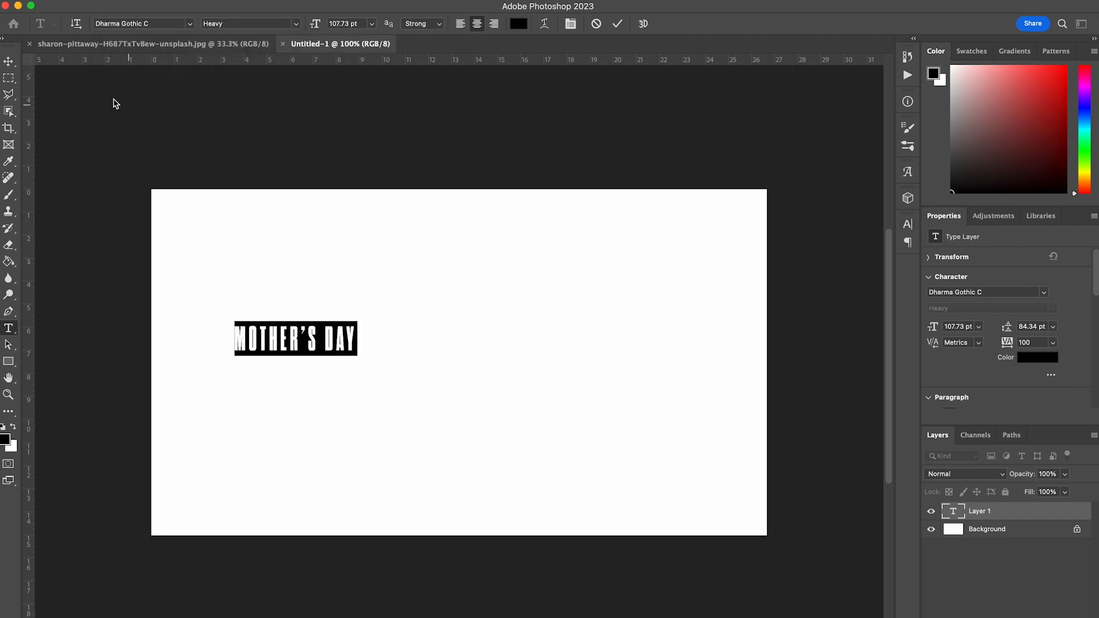
Enlarge the "MOTHER'S DAY" text to span most of the canvas width and center it
{"action": "left_click", "coordinate": [8, 61]}
{"action": "key", "text": "super+t"}
{"action": "left_click_drag", "start_coordinate": [364, 338], "coordinate": [696, 377]}
{"action": "left_click_drag", "start_coordinate": [456, 312], "coordinate": [460, 302]}
{"action": "key", "text": "Return"}
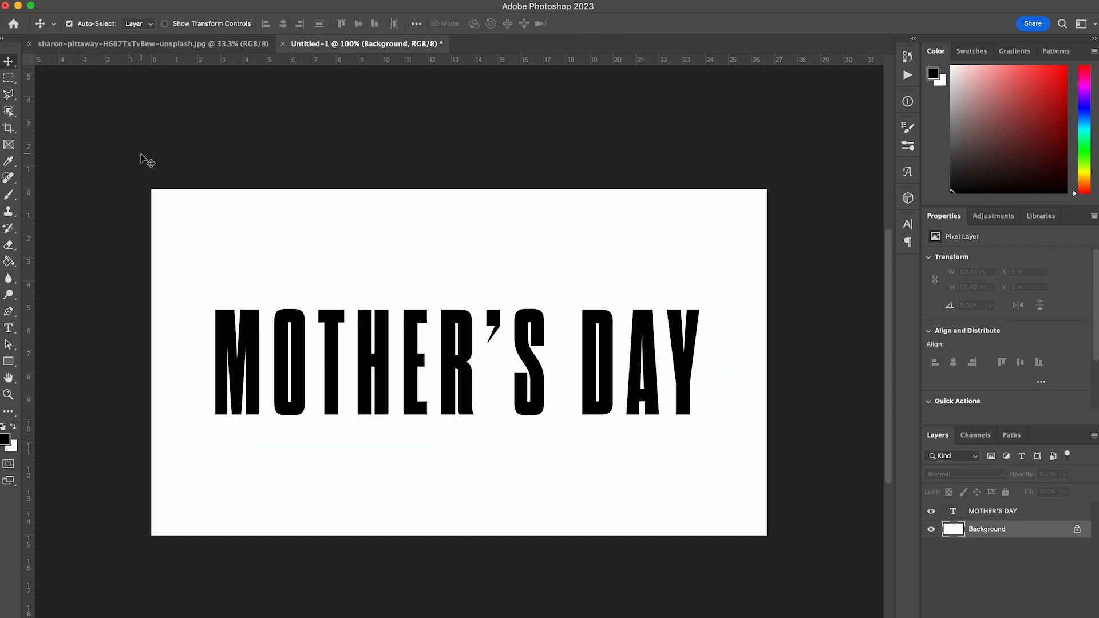
Switch to the desktop and open the kiwihug paper texture from the Textures folder in Photoshop
{"action": "left_click", "coordinate": [18, 6]}
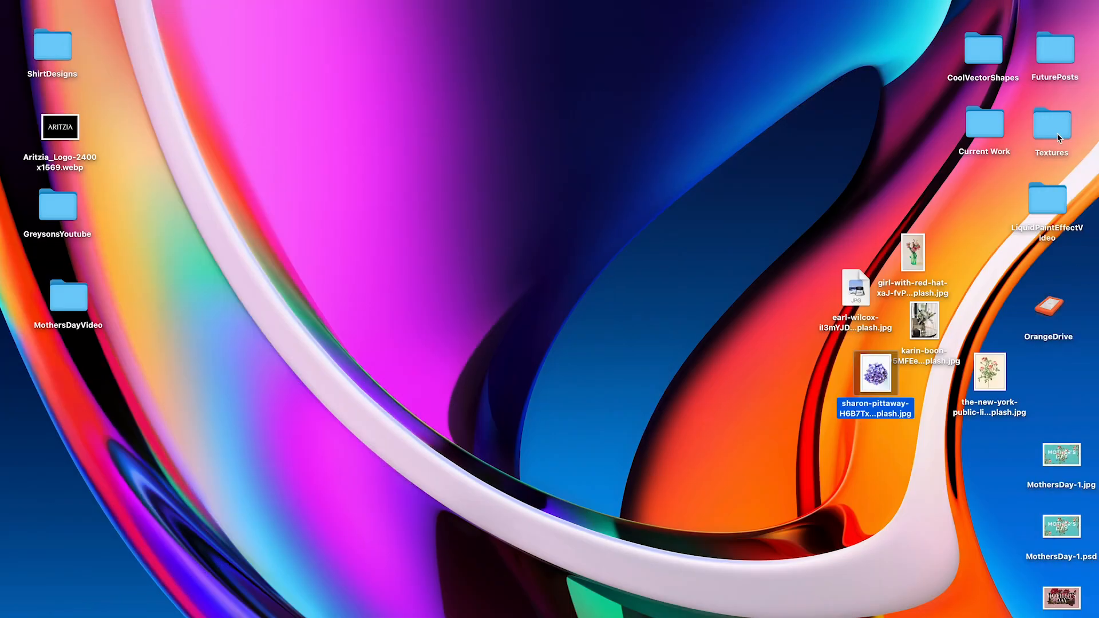
{"action": "double_click", "coordinate": [1057, 142]}
{"action": "left_click", "coordinate": [476, 63]}
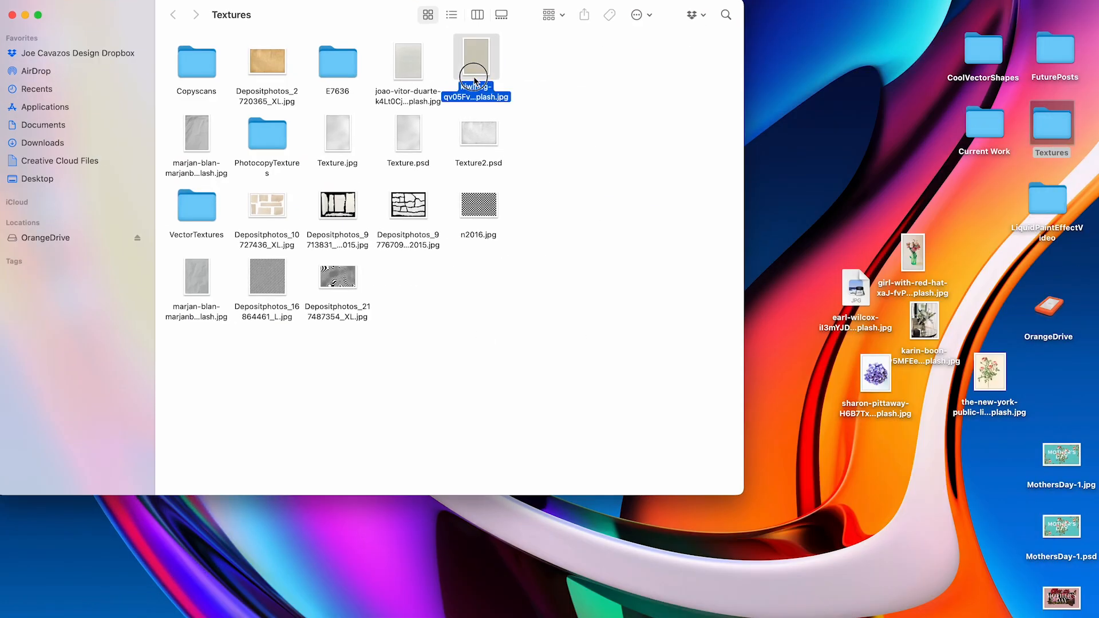
{"action": "right_click", "coordinate": [476, 73]}
{"action": "mouse_move", "coordinate": [573, 98]}
{"action": "left_click", "coordinate": [753, 149]}
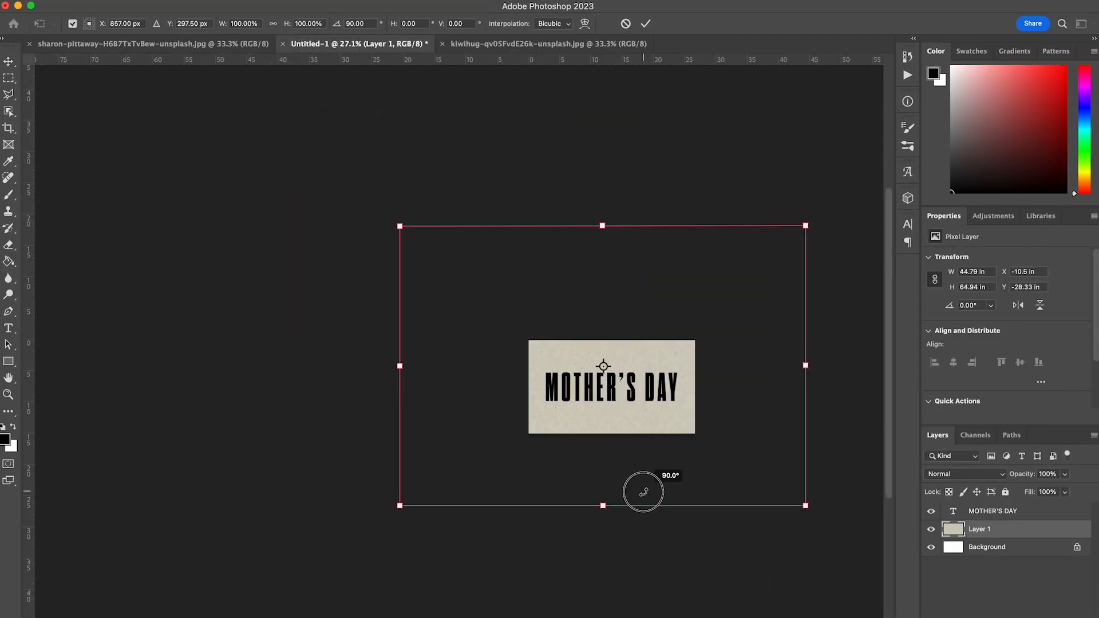
Scale the rotated paper texture on Layer 1 to fill the whole canvas at 26.67 by 15 in
{"action": "left_click_drag", "start_coordinate": [601, 225], "coordinate": [636, 328]}
{"action": "left_click_drag", "start_coordinate": [702, 385], "coordinate": [696, 385]}
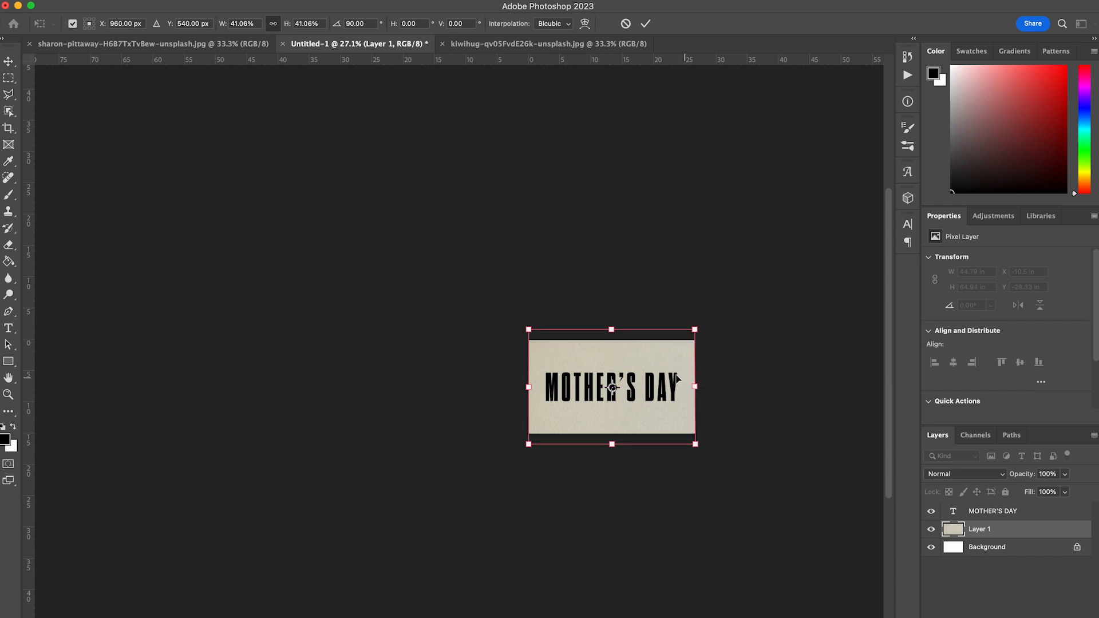
{"action": "left_click_drag", "start_coordinate": [613, 327], "coordinate": [612, 340]}
{"action": "left_click_drag", "start_coordinate": [613, 444], "coordinate": [614, 437]}
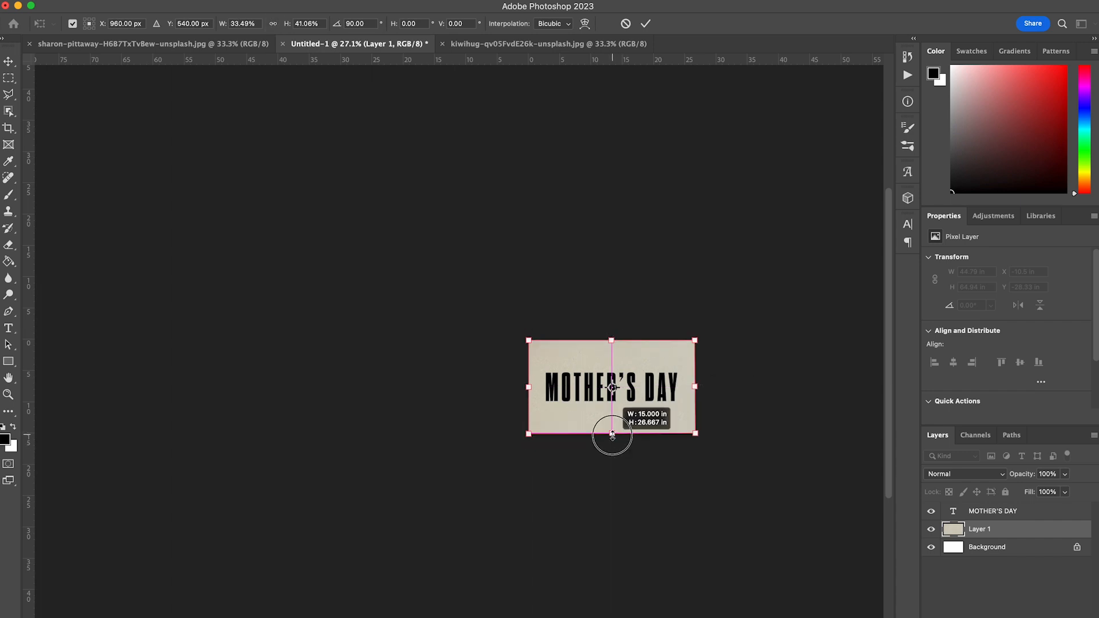
{"action": "key", "text": "Return"}
{"action": "scroll", "coordinate": [633, 395], "scroll_direction": "up", "scroll_amount": 5}
{"action": "scroll", "coordinate": [634, 396], "scroll_direction": "up", "scroll_amount": 4}
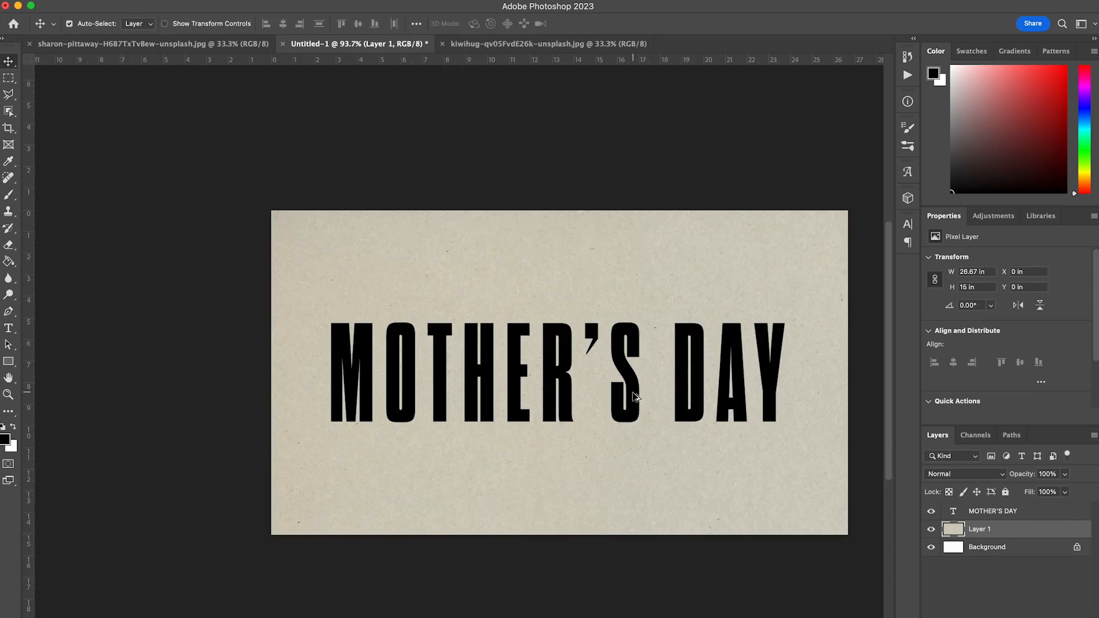
{"action": "scroll", "coordinate": [263, 155], "scroll_direction": "right", "scroll_amount": 3}
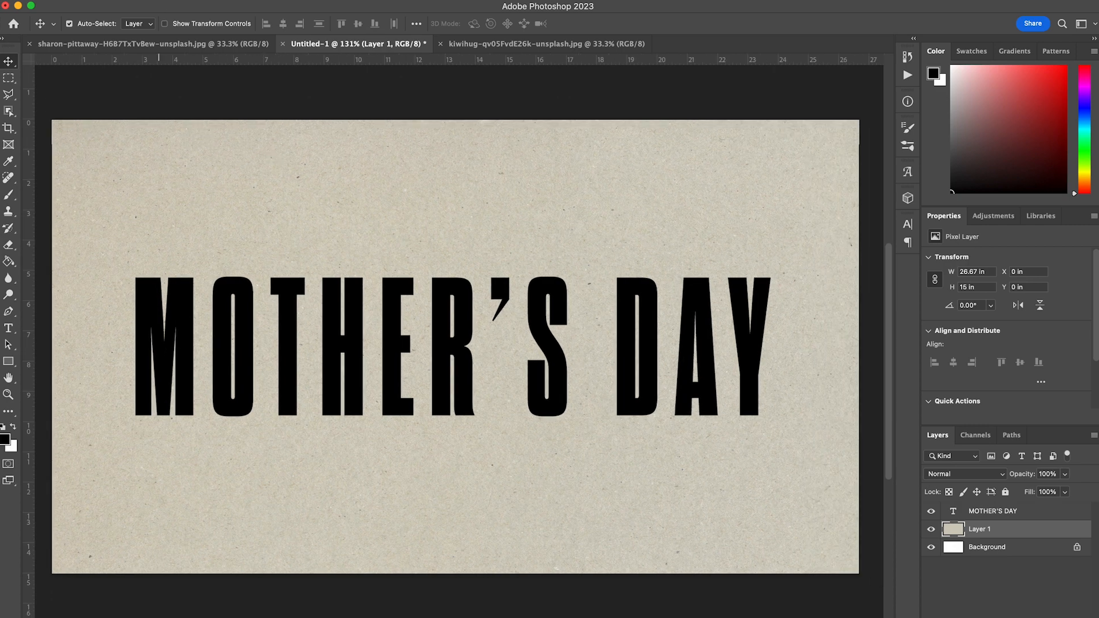
Brighten the paper texture on Layer 1 with a Levels adjustment
{"action": "left_click", "coordinate": [158, 1]}
{"action": "mouse_move", "coordinate": [184, 27]}
{"action": "left_click", "coordinate": [364, 36]}
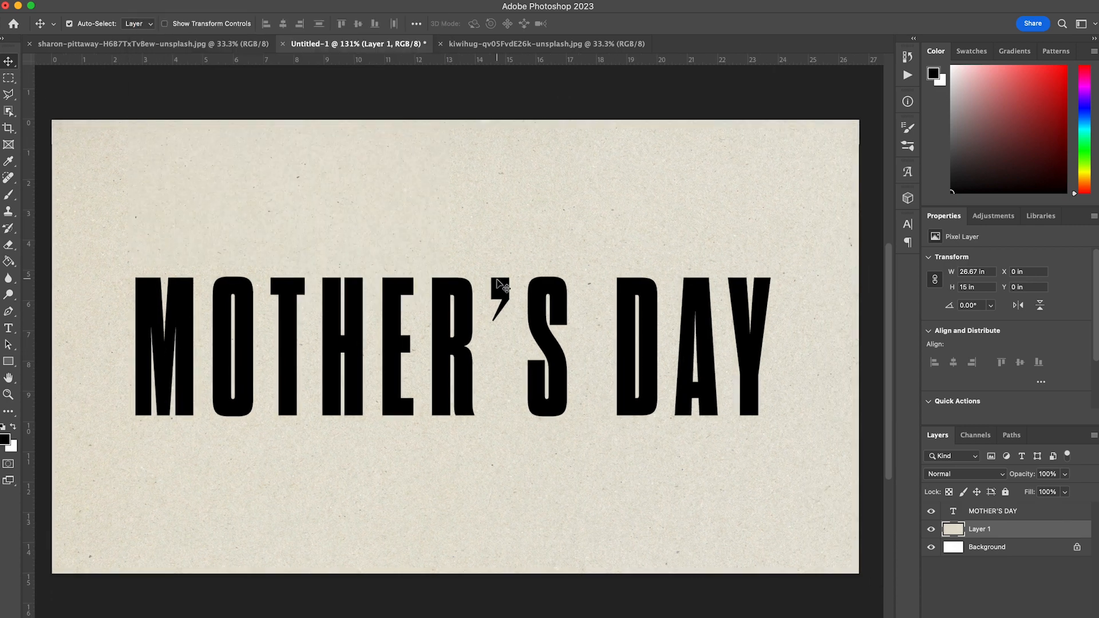
Select the MOTHER'S DAY text layer and close the kiwihug texture document
{"action": "left_click", "coordinate": [468, 319]}
{"action": "left_click", "coordinate": [483, 46]}
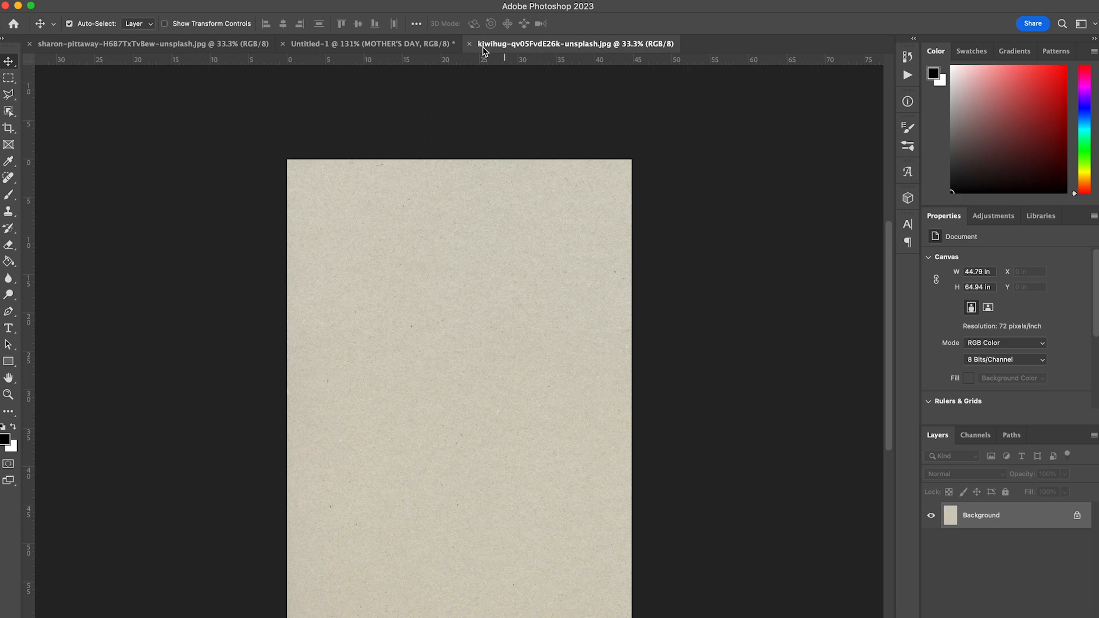
{"action": "left_click", "coordinate": [468, 45]}
Copy the hydrangea's Layer 1 from the sharon-pittaway photo into Untitled-1 above the text layer
{"action": "key", "text": "ctrl+Tab"}
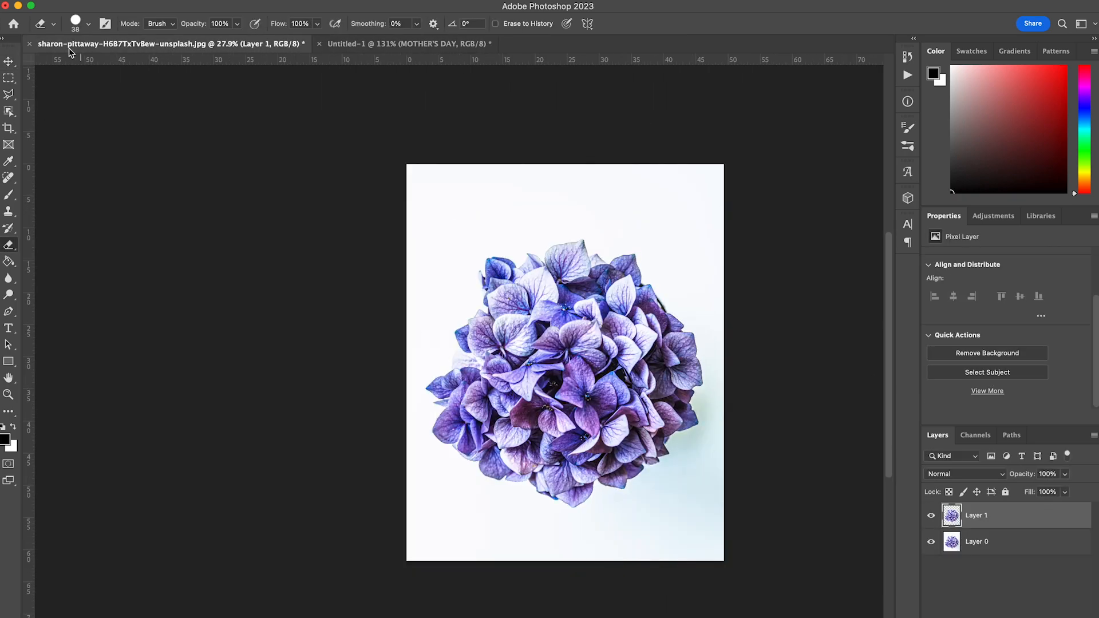
{"action": "left_click", "coordinate": [10, 60]}
{"action": "left_click_drag", "start_coordinate": [498, 207], "coordinate": [494, 358]}
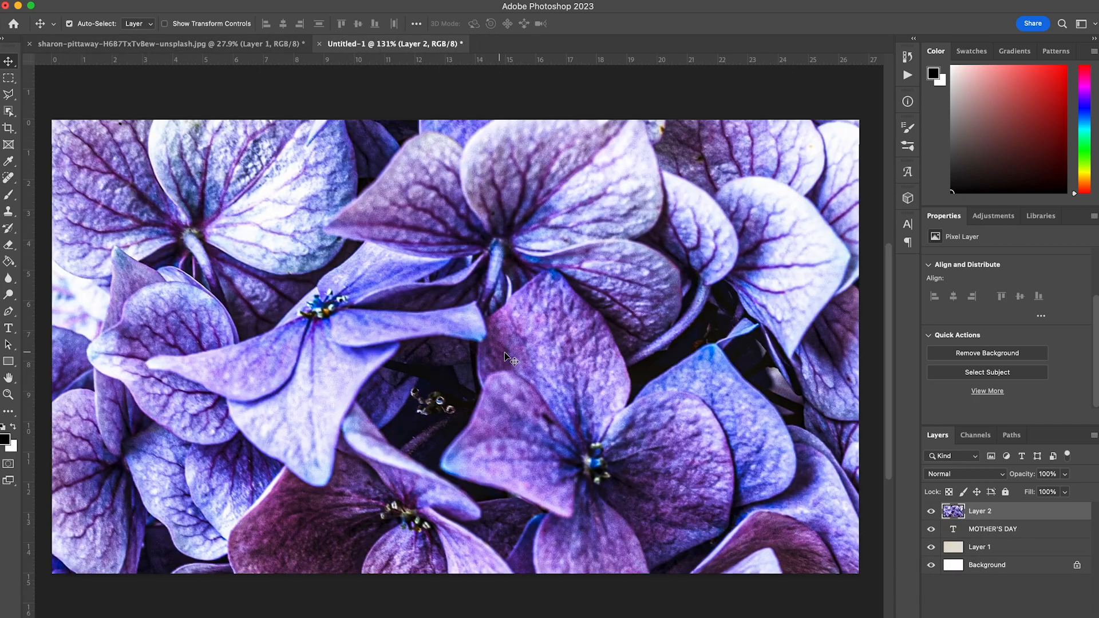
Scale down the hydrangea on Layer 2 to nearly the canvas height and place it over the first letters
{"action": "key", "text": "super+t"}
{"action": "key", "text": "super+0"}
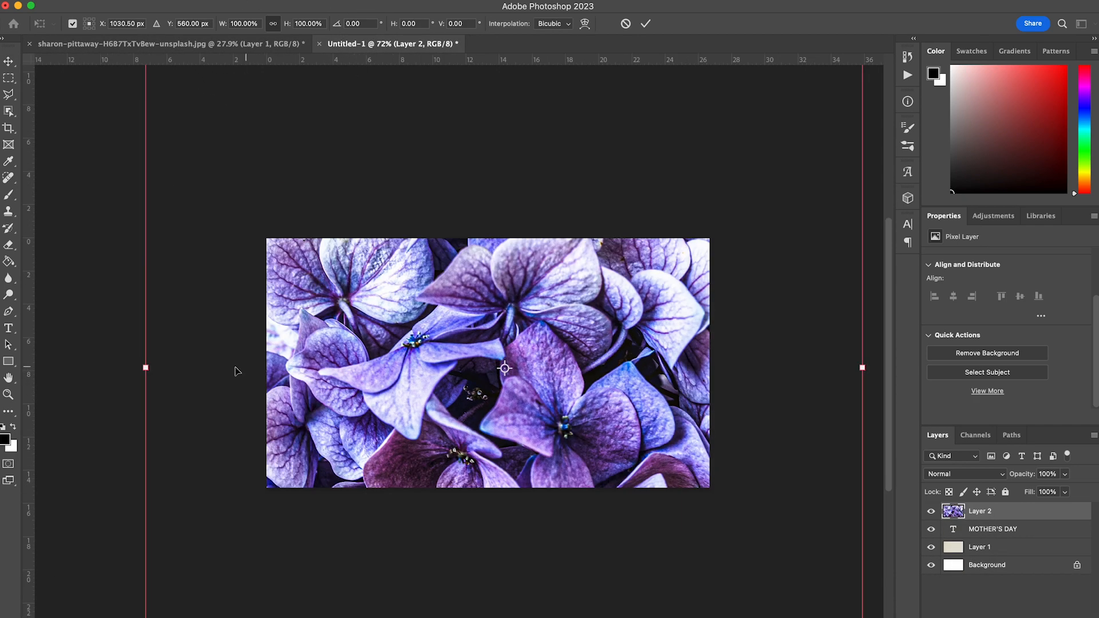
{"action": "left_click_drag", "start_coordinate": [147, 367], "coordinate": [335, 337]}
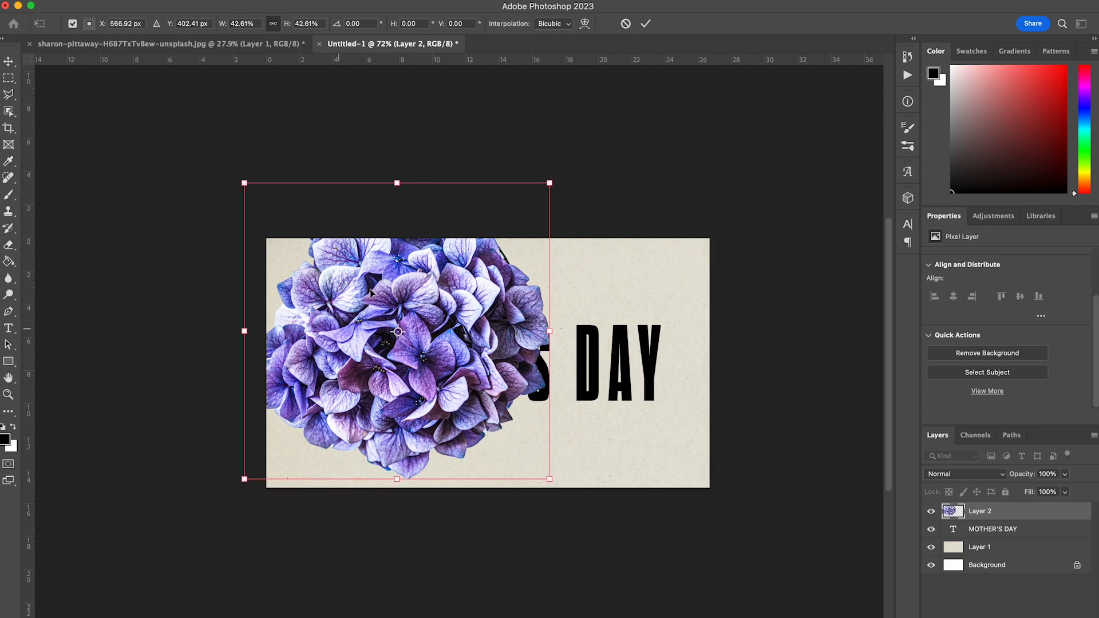
{"action": "left_click_drag", "start_coordinate": [406, 183], "coordinate": [401, 254]}
Duplicate the hydrangea layer, flip the copy horizontally and place it over the last letters, mirroring the original
{"action": "left_click_drag", "start_coordinate": [445, 343], "coordinate": [542, 361]}
{"action": "key", "text": "Return"}
{"action": "key", "text": "ctrl+t"}
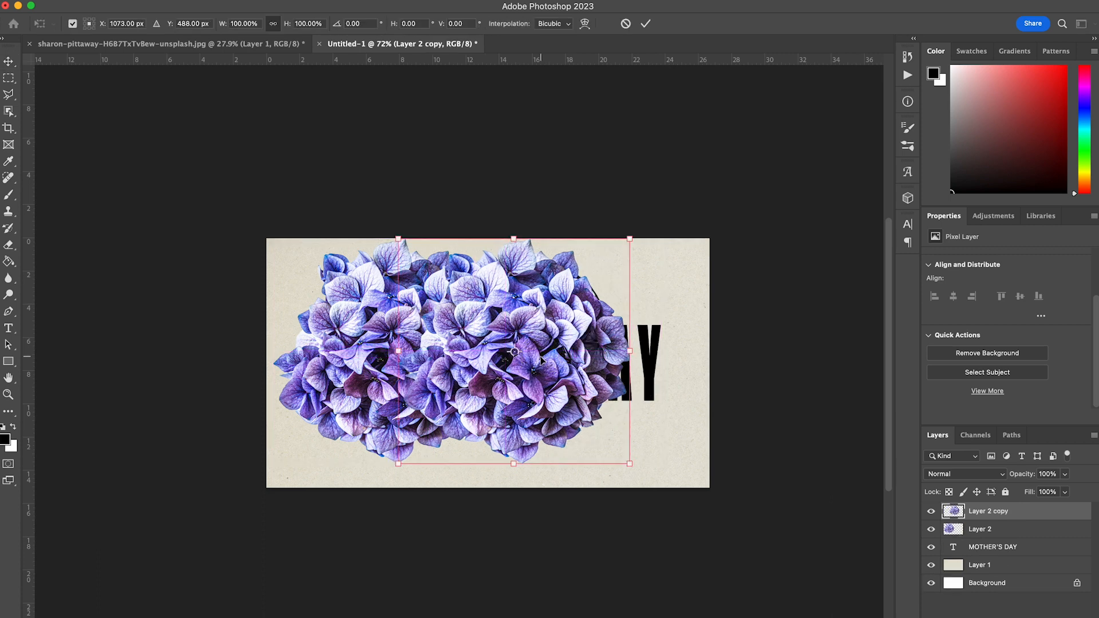
{"action": "right_click", "coordinate": [542, 360]}
{"action": "left_click", "coordinate": [579, 617]}
{"action": "left_click_drag", "start_coordinate": [479, 340], "coordinate": [544, 341]}
{"action": "key", "text": "Return"}
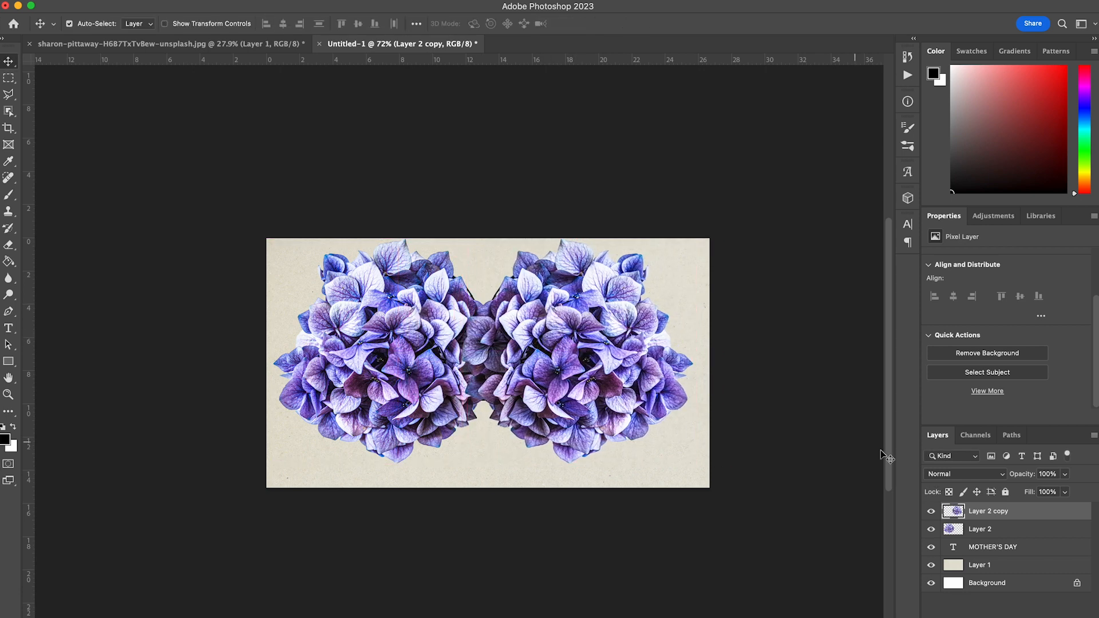
Duplicate the mirrored hydrangea, flip the new copy and center it over the gap between the other two
{"action": "left_click_drag", "start_coordinate": [564, 378], "coordinate": [481, 373]}
{"action": "key", "text": "ctrl+t"}
{"action": "right_click", "coordinate": [481, 373]}
{"action": "left_click", "coordinate": [518, 617]}
{"action": "key", "text": "Return"}
{"action": "left_click_drag", "start_coordinate": [487, 323], "coordinate": [490, 318]}
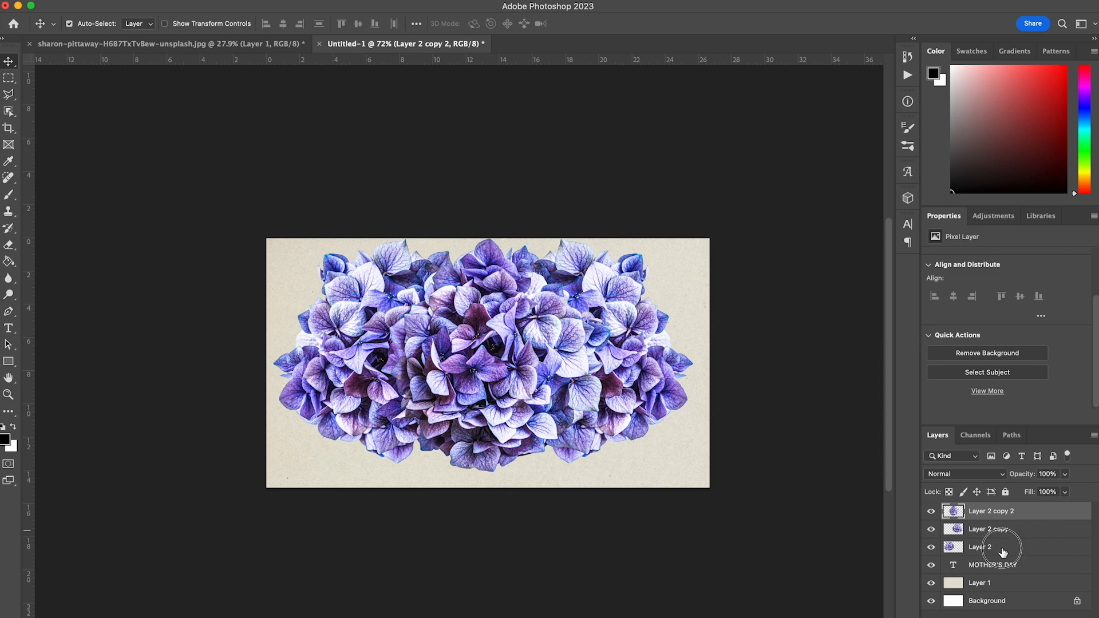
Clip Layer 2, Layer 2 copy and Layer 2 copy 2 to the MOTHER'S DAY text with a clipping mask
{"action": "left_click", "coordinate": [1002, 550], "text": "shift"}
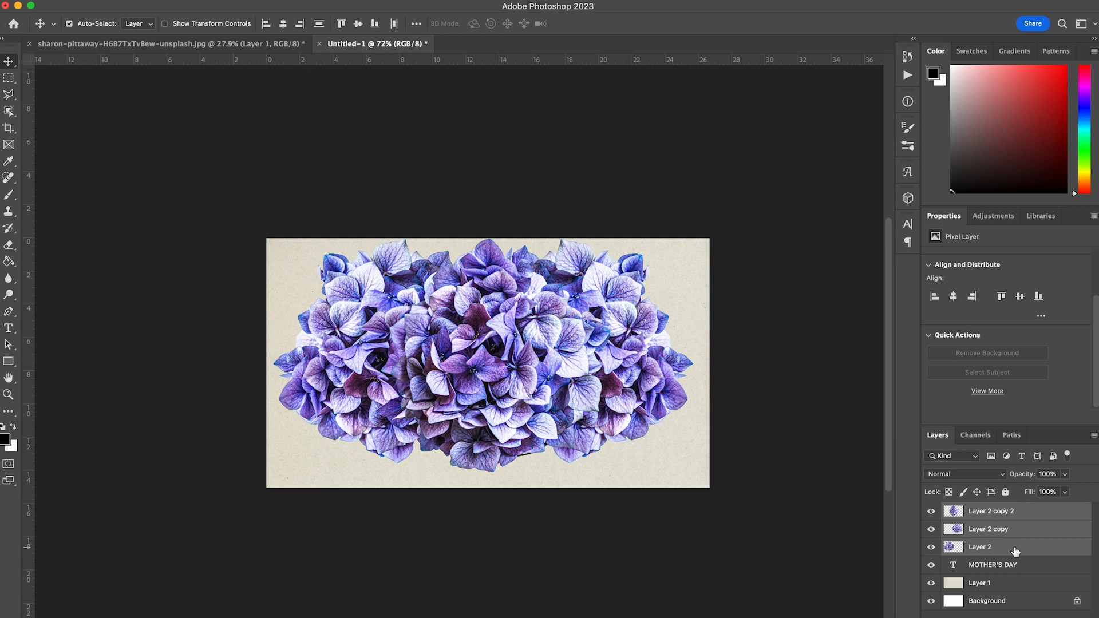
{"action": "right_click", "coordinate": [1014, 550]}
{"action": "left_click", "coordinate": [899, 329]}
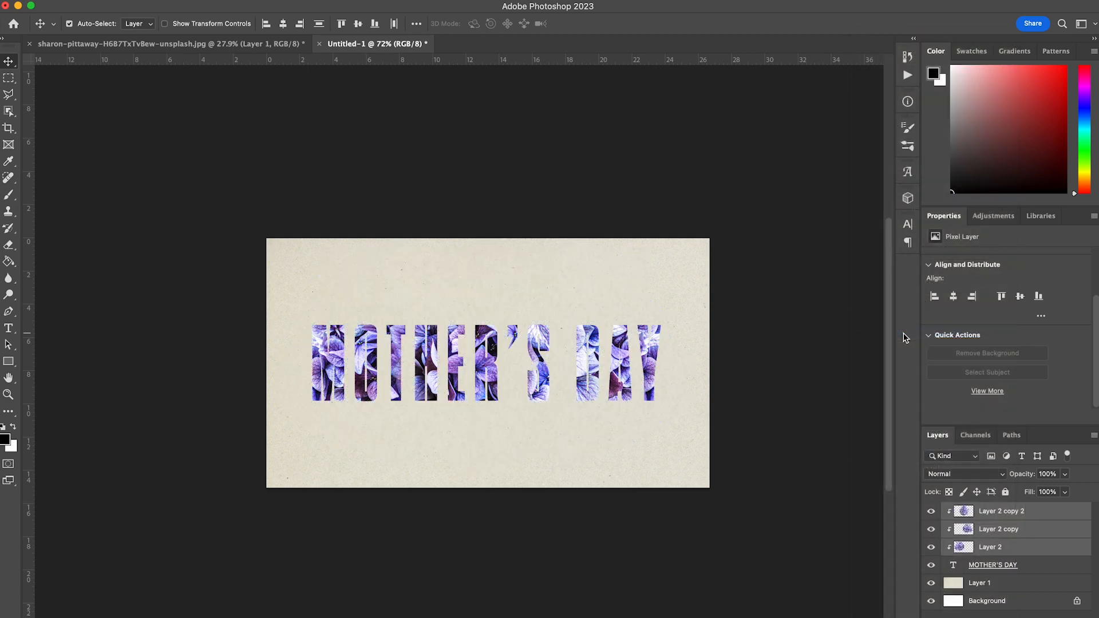
{"action": "scroll", "coordinate": [487, 366], "scroll_direction": "up", "scroll_amount": 3}
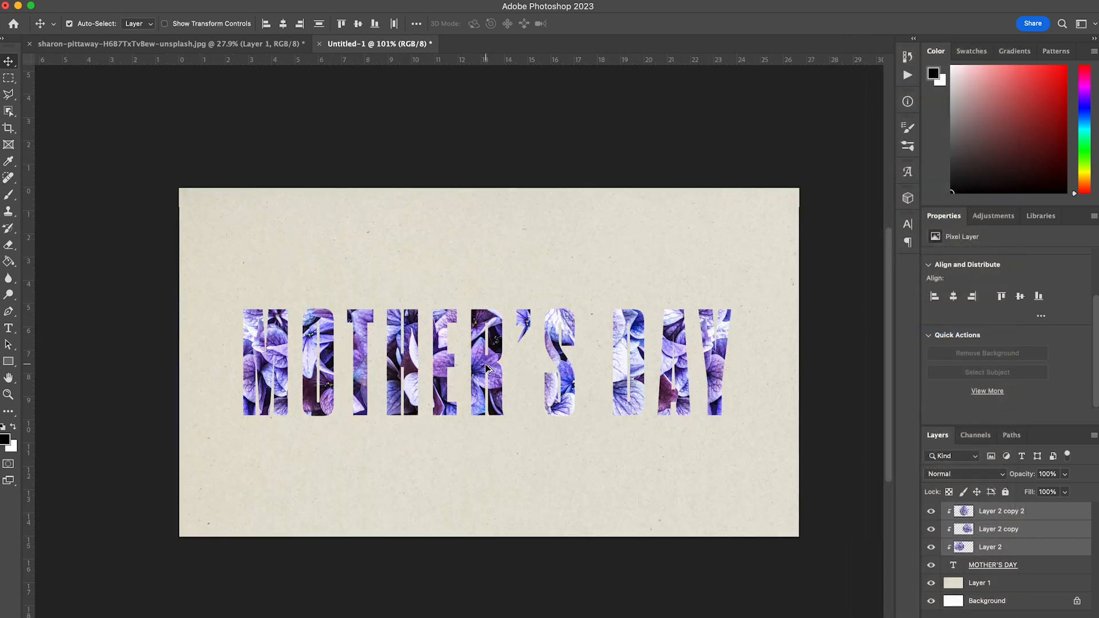
Darken the Layer 2 copy hydrangea with Brightness/Contrast at a brightness of -27
{"action": "left_click", "coordinate": [715, 401]}
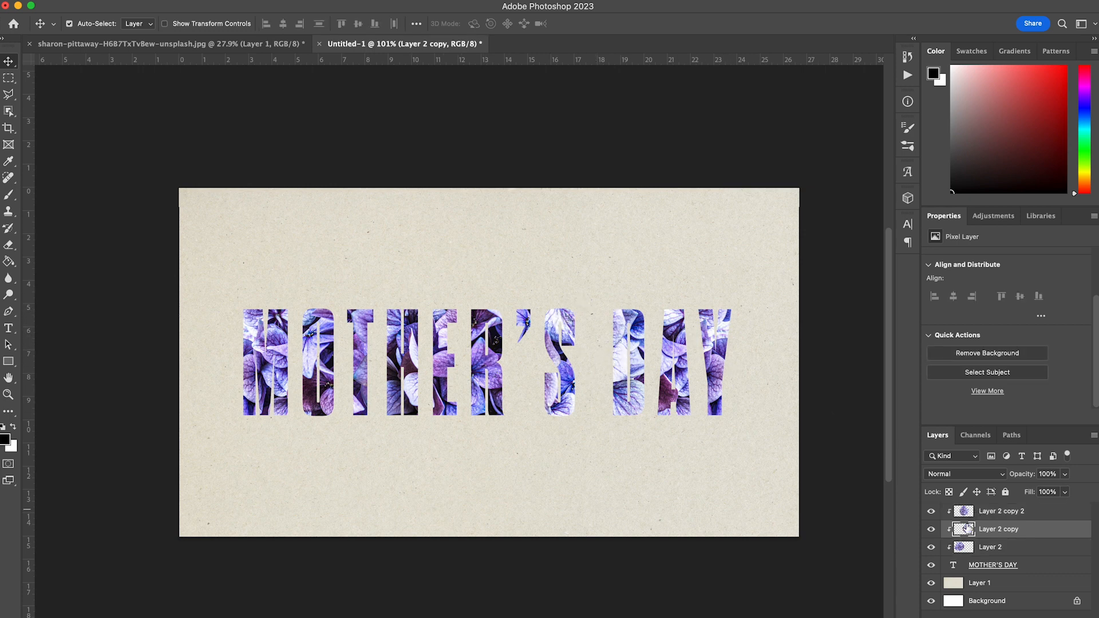
{"action": "left_click", "coordinate": [140, 1]}
{"action": "mouse_move", "coordinate": [172, 22]}
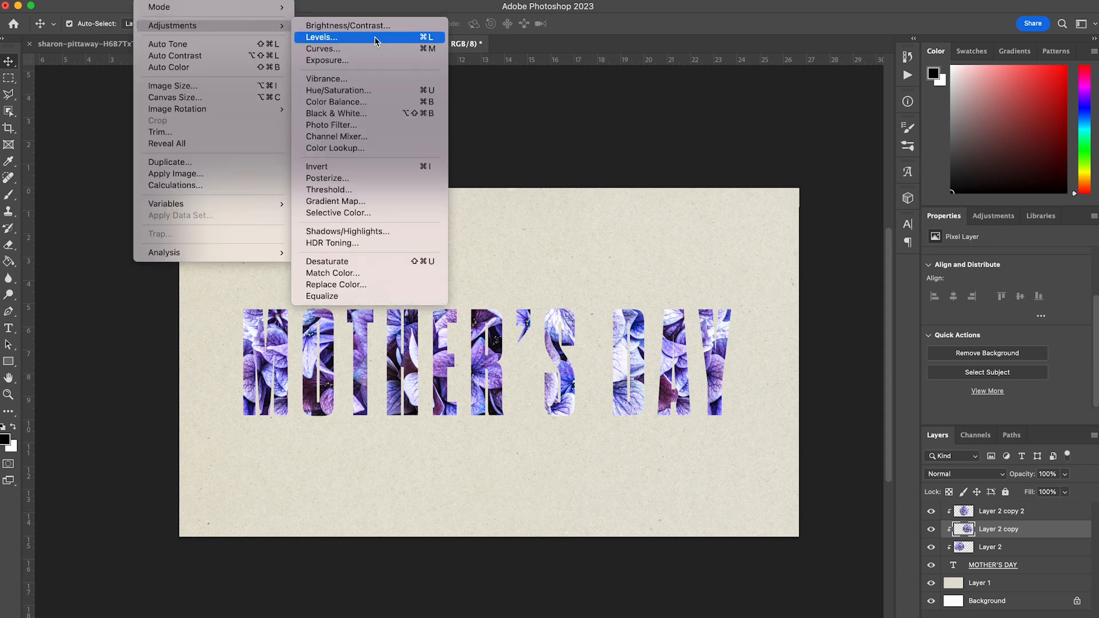
{"action": "left_click", "coordinate": [349, 23]}
{"action": "left_click_drag", "start_coordinate": [921, 180], "coordinate": [916, 180]}
{"action": "left_click", "coordinate": [1025, 166]}
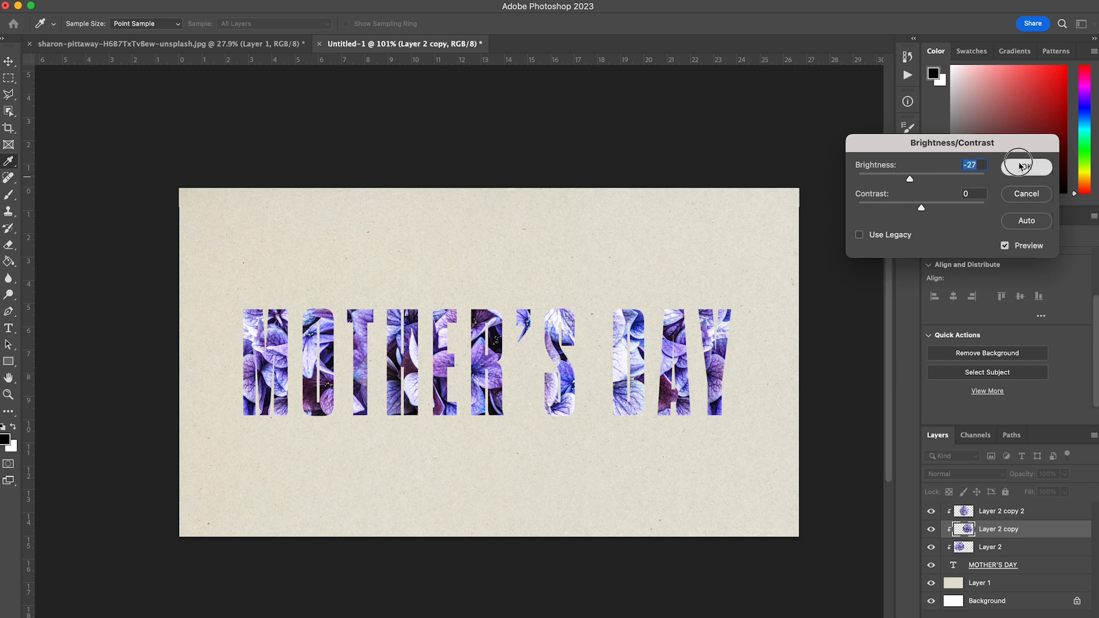
{"action": "key", "text": "v"}
Brighten the paper texture on Layer 1 with Brightness/Contrast at a brightness of 17
{"action": "left_click", "coordinate": [486, 305]}
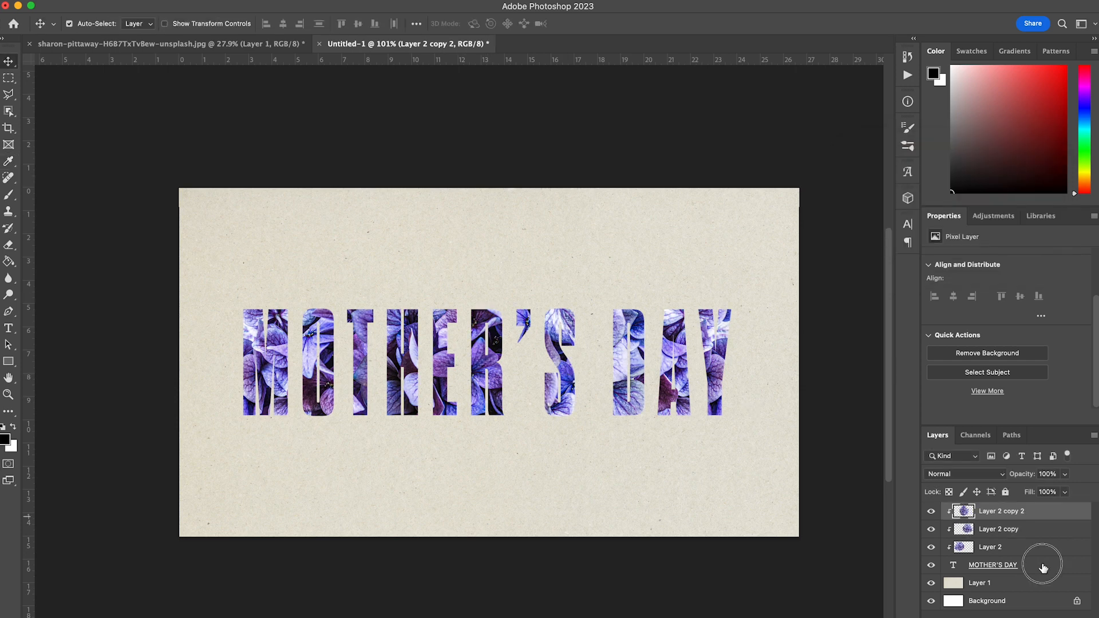
{"action": "left_click", "coordinate": [955, 564]}
{"action": "left_click", "coordinate": [986, 587]}
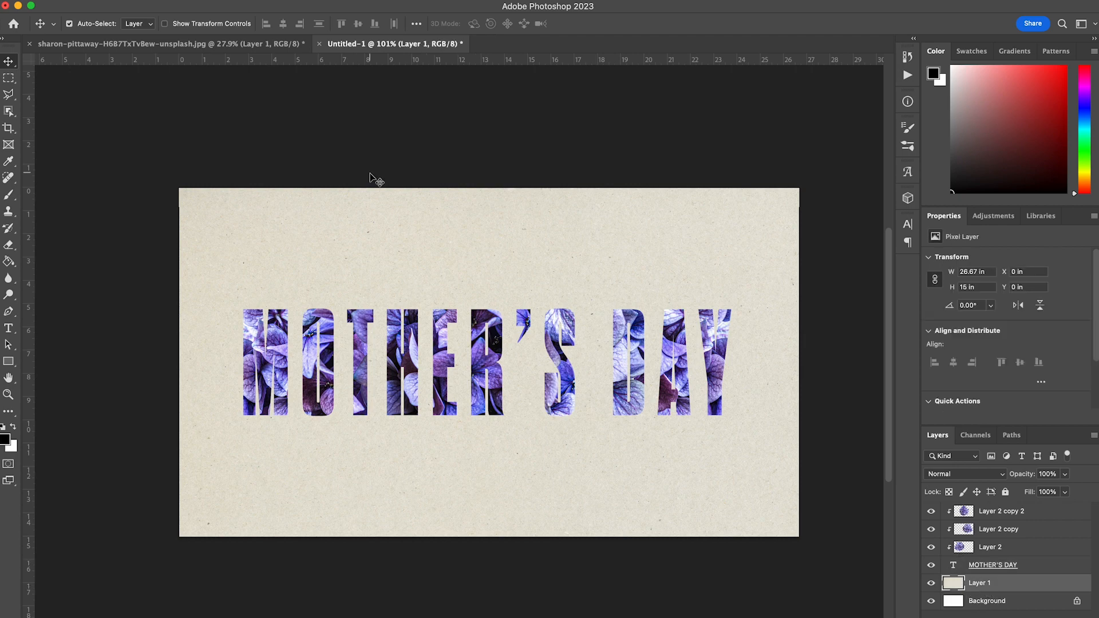
{"action": "left_click", "coordinate": [161, 9]}
{"action": "mouse_move", "coordinate": [172, 25]}
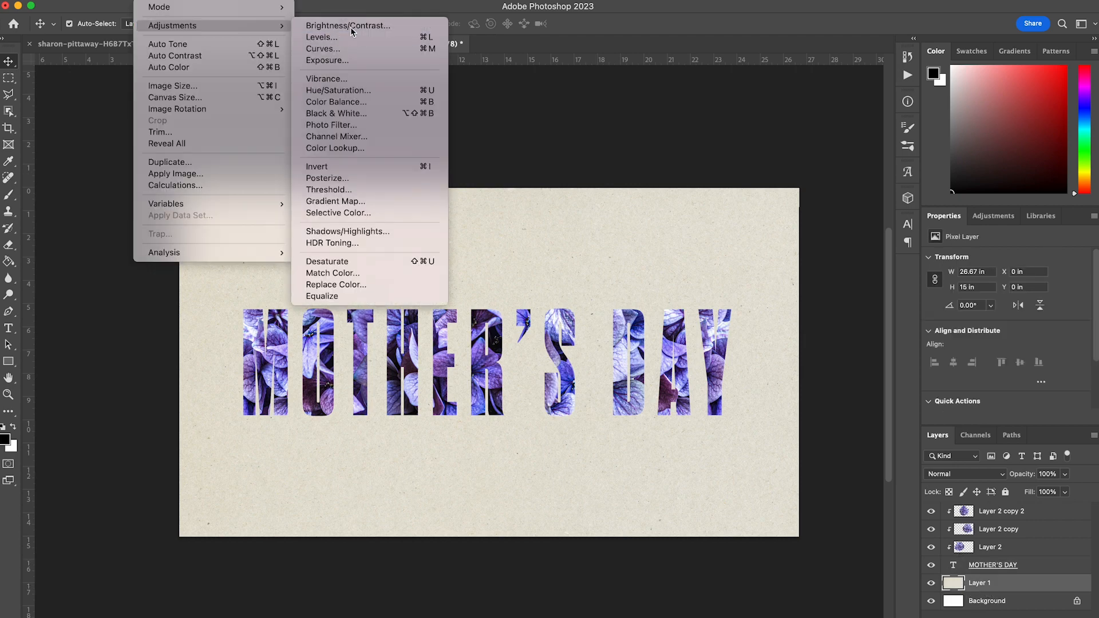
{"action": "left_click", "coordinate": [350, 26]}
{"action": "mouse_move", "coordinate": [923, 179]}
{"action": "left_mouse_down"}
{"action": "mouse_move", "coordinate": [912, 178]}
{"action": "mouse_move", "coordinate": [962, 180]}
{"action": "mouse_move", "coordinate": [925, 179]}
{"action": "left_mouse_up"}
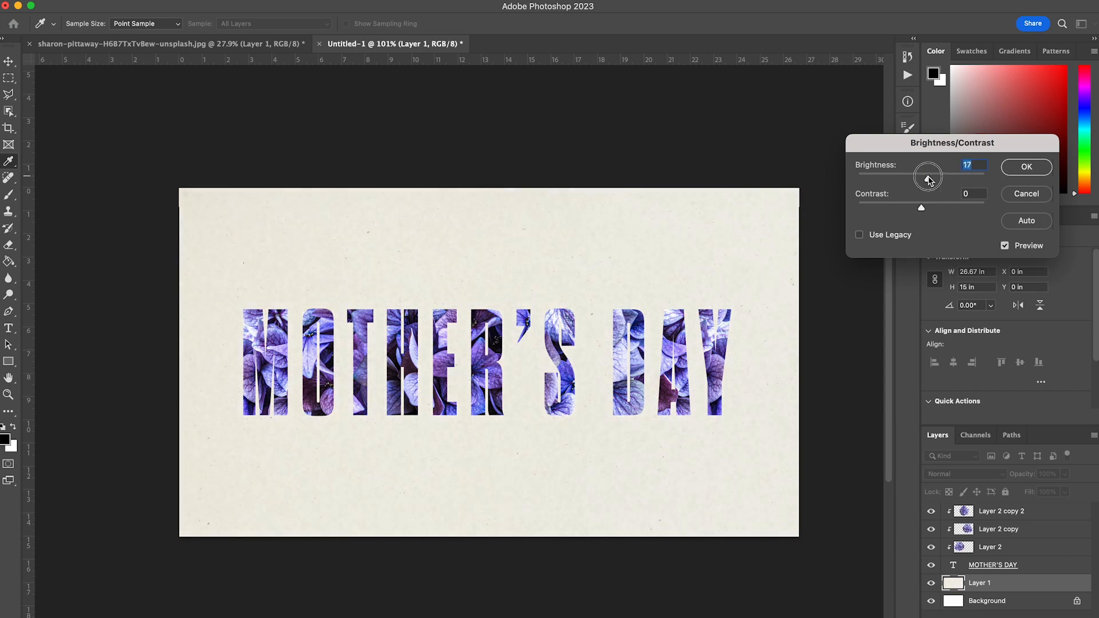
{"action": "key", "text": "Return"}
Colorize the Layer 1 paper texture with Hue/Saturation, using a purple sampled from the hydrangea-filled lettering
{"action": "left_click", "coordinate": [9, 161]}
{"action": "left_click", "coordinate": [359, 324]}
{"action": "left_click", "coordinate": [154, 2]}
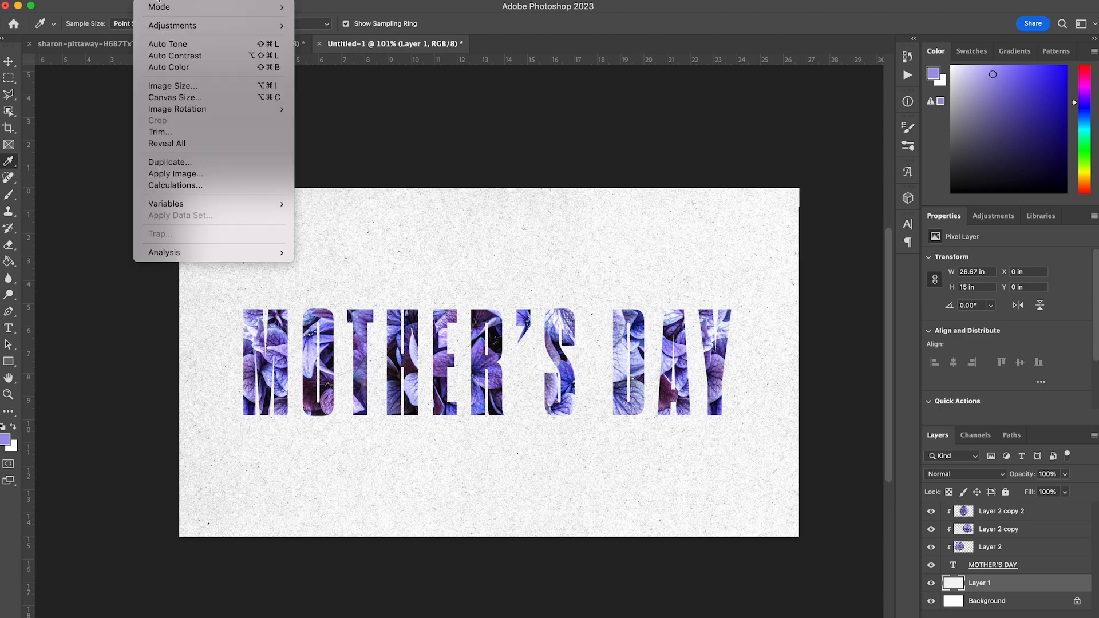
{"action": "mouse_move", "coordinate": [156, 26]}
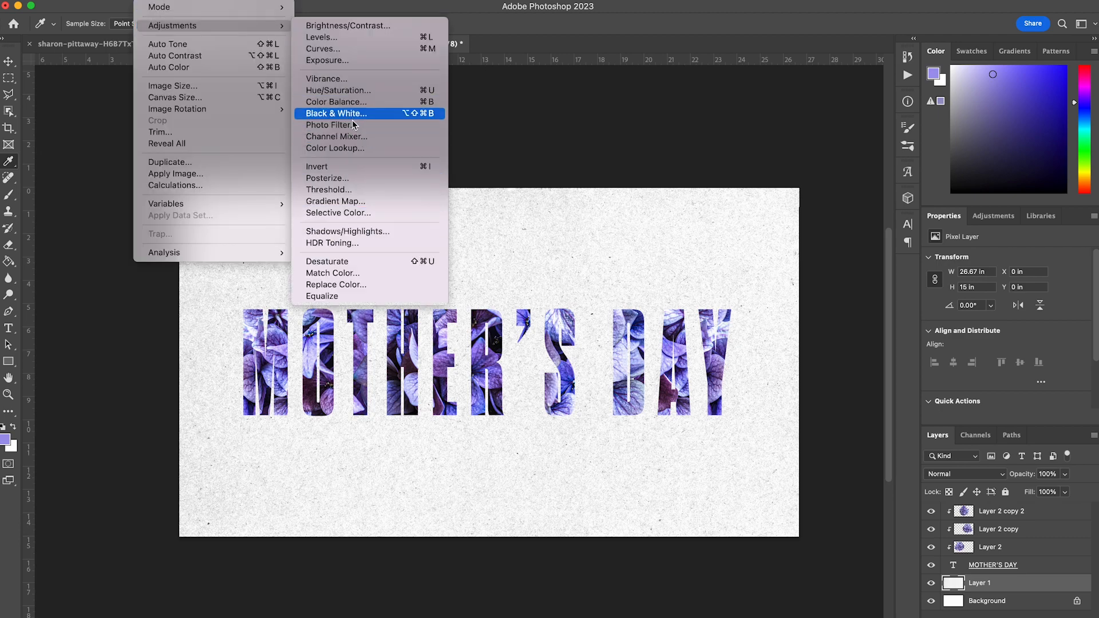
{"action": "left_click", "coordinate": [346, 93]}
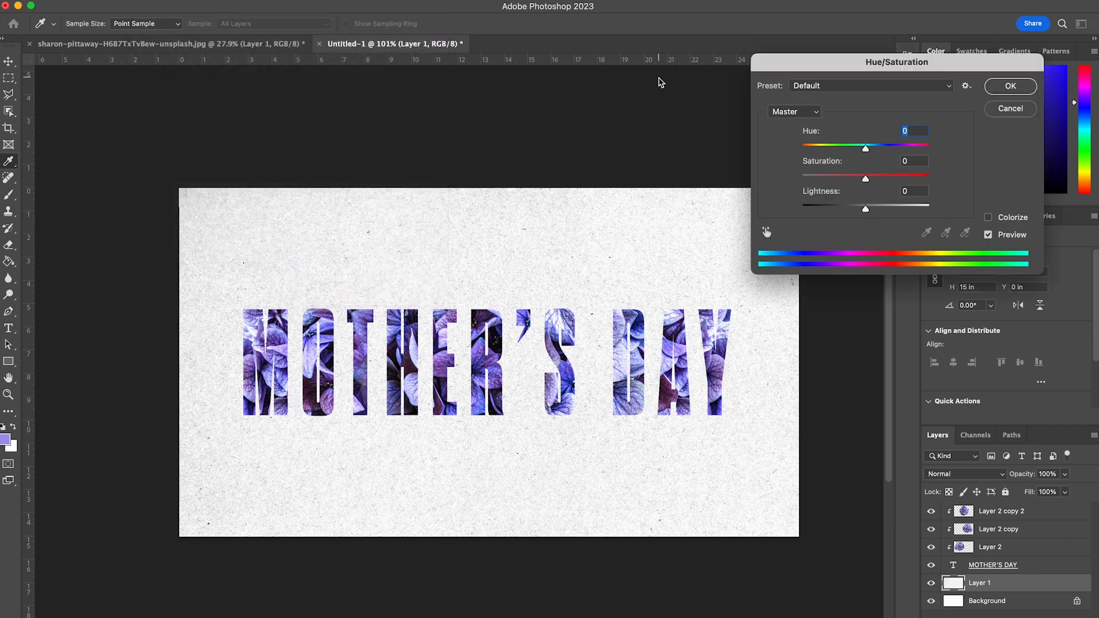
{"action": "left_click", "coordinate": [988, 218]}
{"action": "left_click_drag", "start_coordinate": [833, 177], "coordinate": [871, 166]}
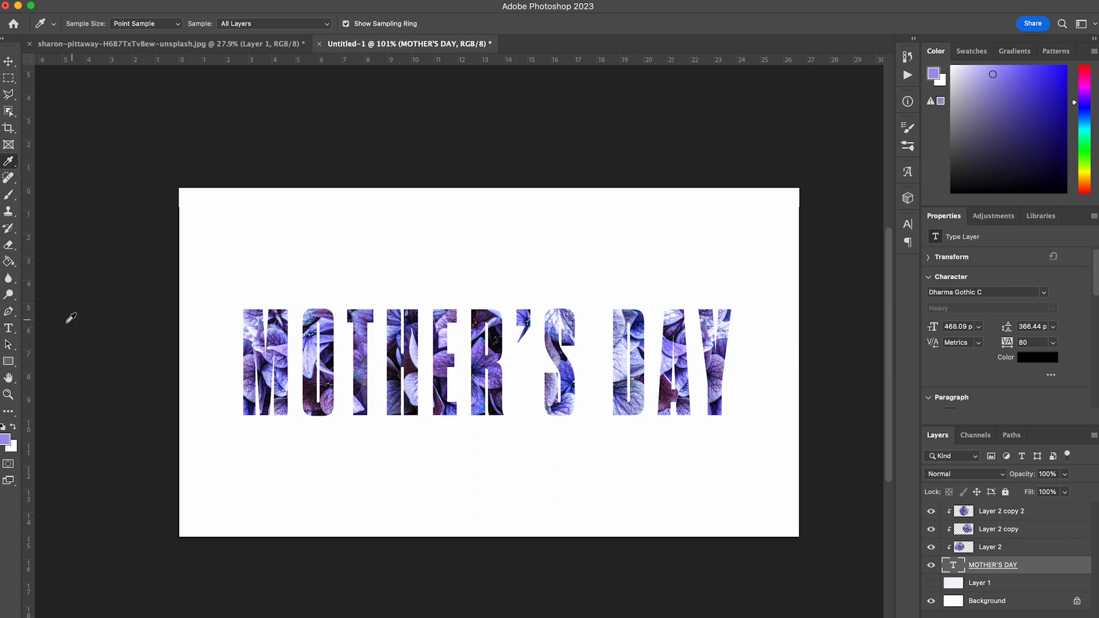
Sample a pale lavender from the hydrangea petals in the letter M and fill the Background layer with it
{"action": "left_click", "coordinate": [252, 330]}
{"action": "left_click", "coordinate": [254, 332]}
{"action": "left_click", "coordinate": [254, 334]}
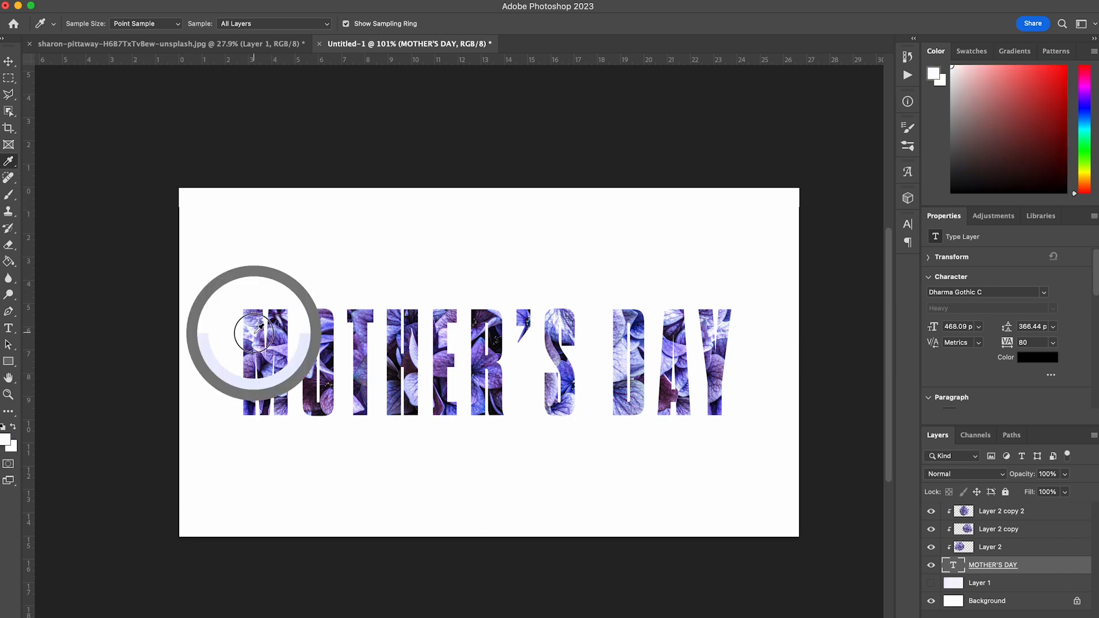
{"action": "left_click", "coordinate": [255, 333]}
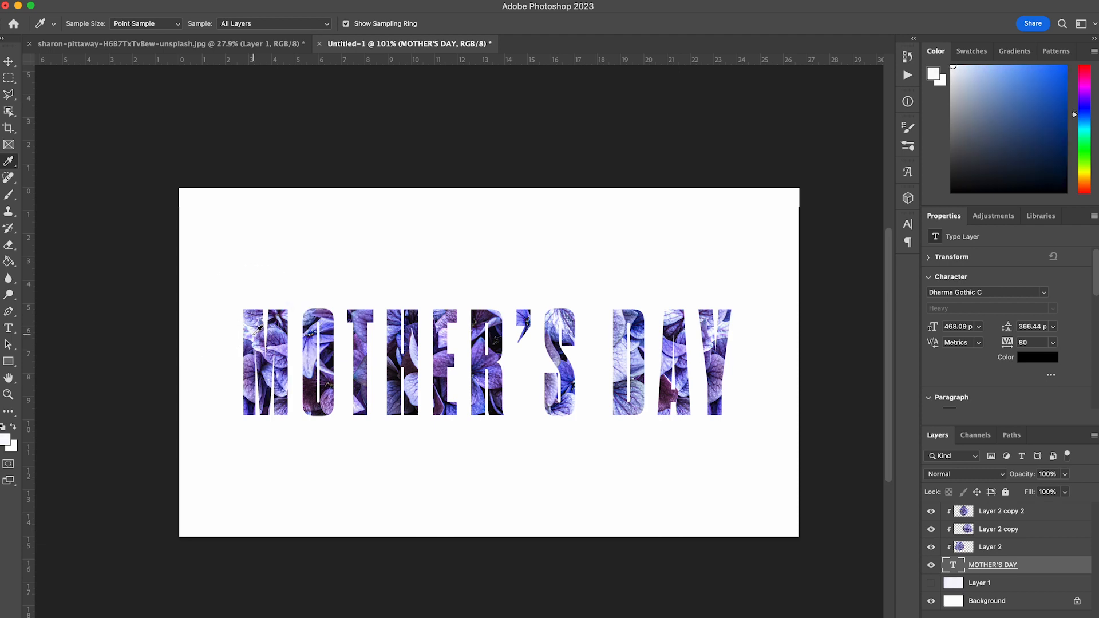
{"action": "left_click", "coordinate": [255, 333]}
{"action": "scroll", "coordinate": [259, 331], "scroll_direction": "up", "scroll_amount": 5}
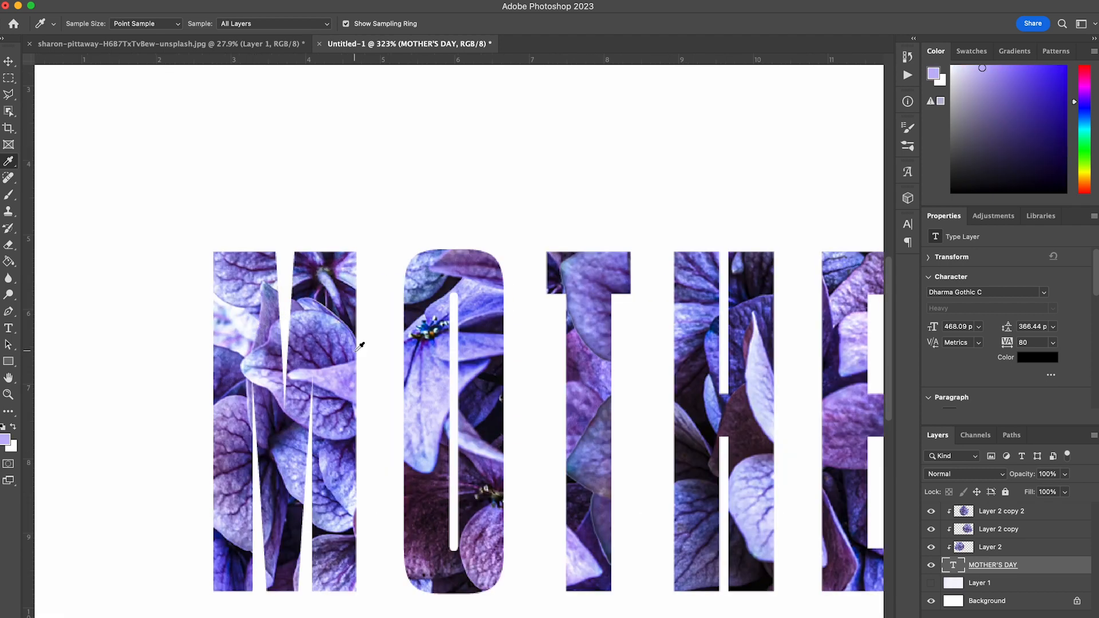
{"action": "left_click", "coordinate": [298, 375]}
{"action": "left_click", "coordinate": [988, 601]}
{"action": "key", "text": "g"}
{"action": "left_click", "coordinate": [623, 276]}
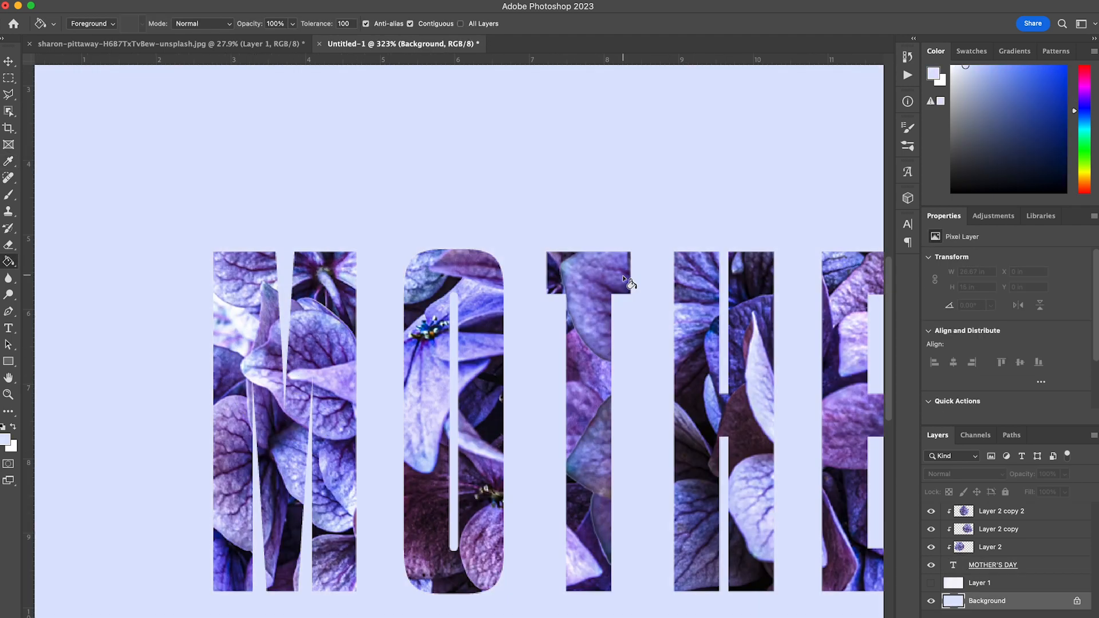
{"action": "scroll", "coordinate": [555, 236], "scroll_direction": "down", "scroll_amount": 7}
{"action": "scroll", "coordinate": [556, 237], "scroll_direction": "up", "scroll_amount": 4}
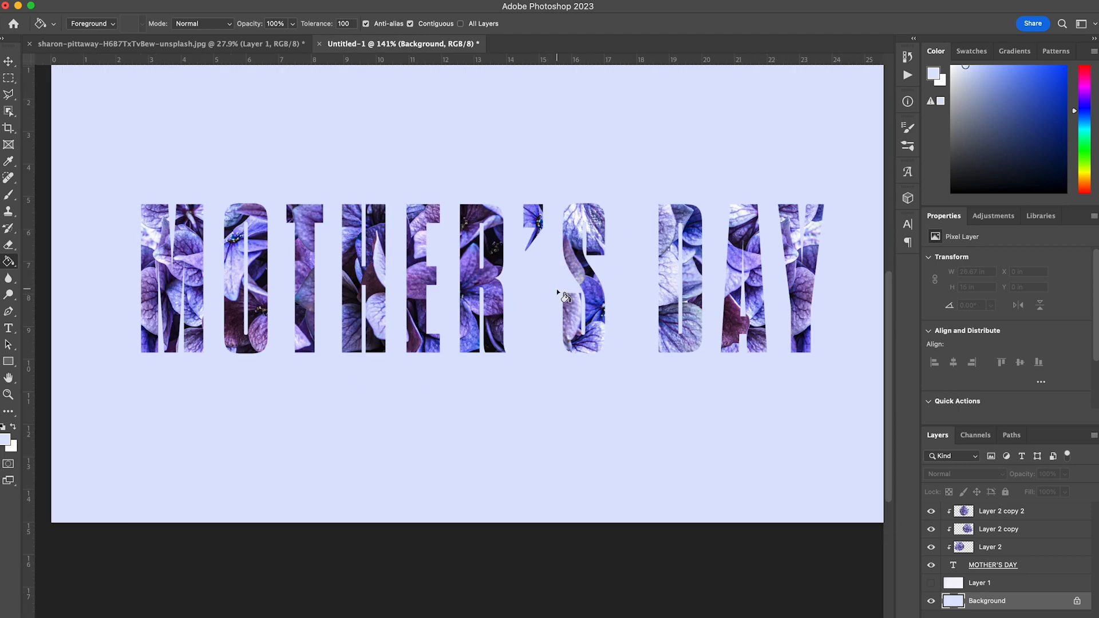
Darken the clipped hydrangea layers with a clipped Levels adjustment layer whose white output level is 227
{"action": "left_click", "coordinate": [13, 65]}
{"action": "left_click", "coordinate": [408, 230]}
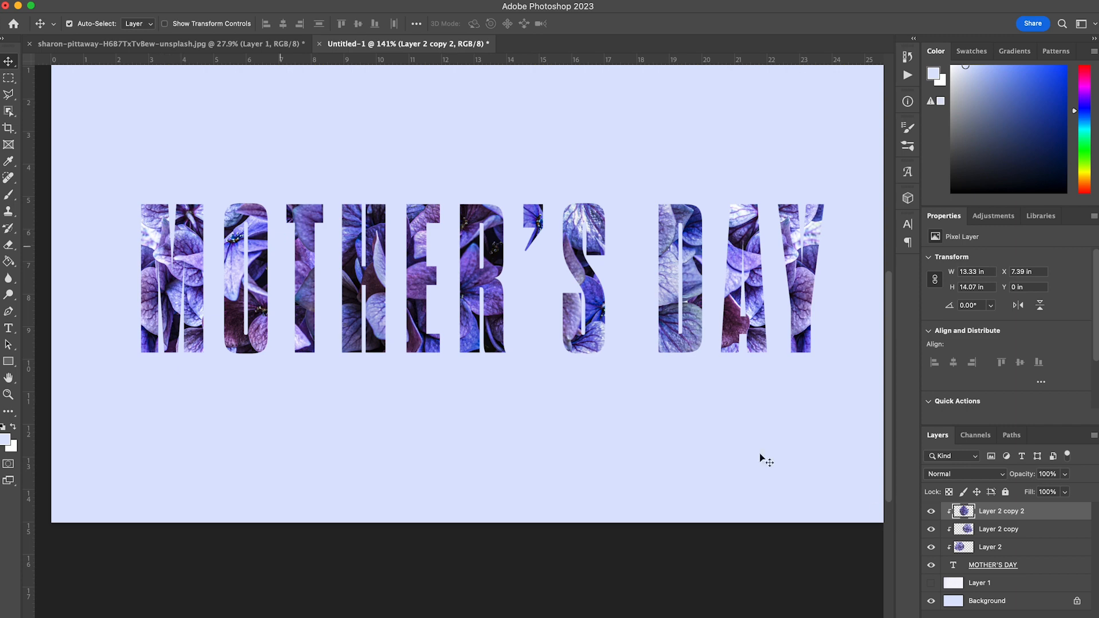
{"action": "left_click", "coordinate": [1010, 545], "text": "shift"}
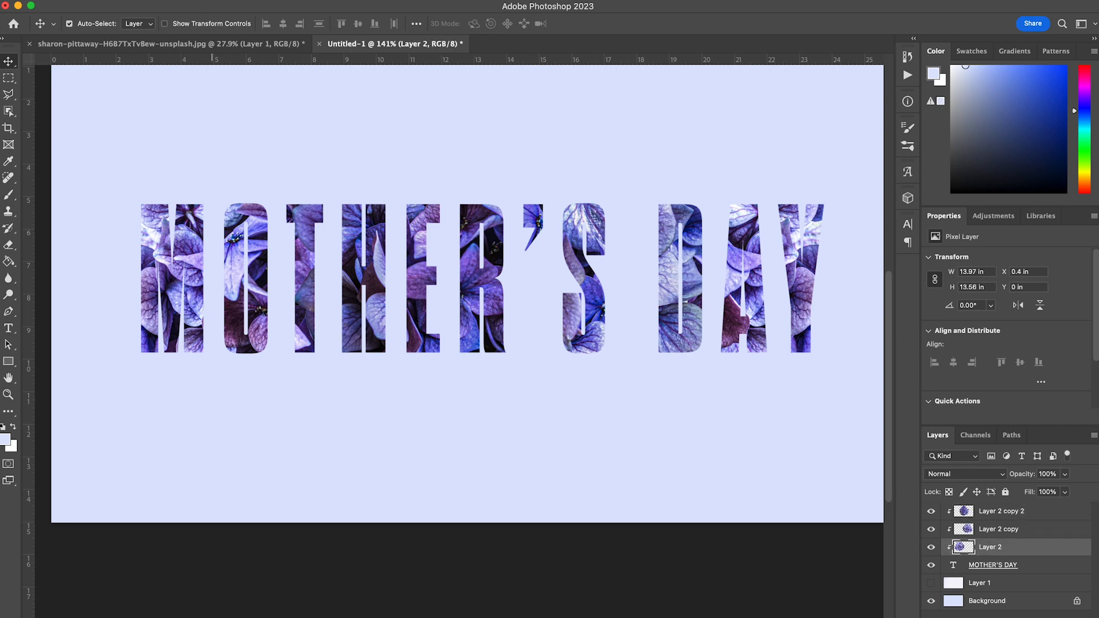
{"action": "left_click", "coordinate": [150, 2]}
{"action": "mouse_move", "coordinate": [183, 25]}
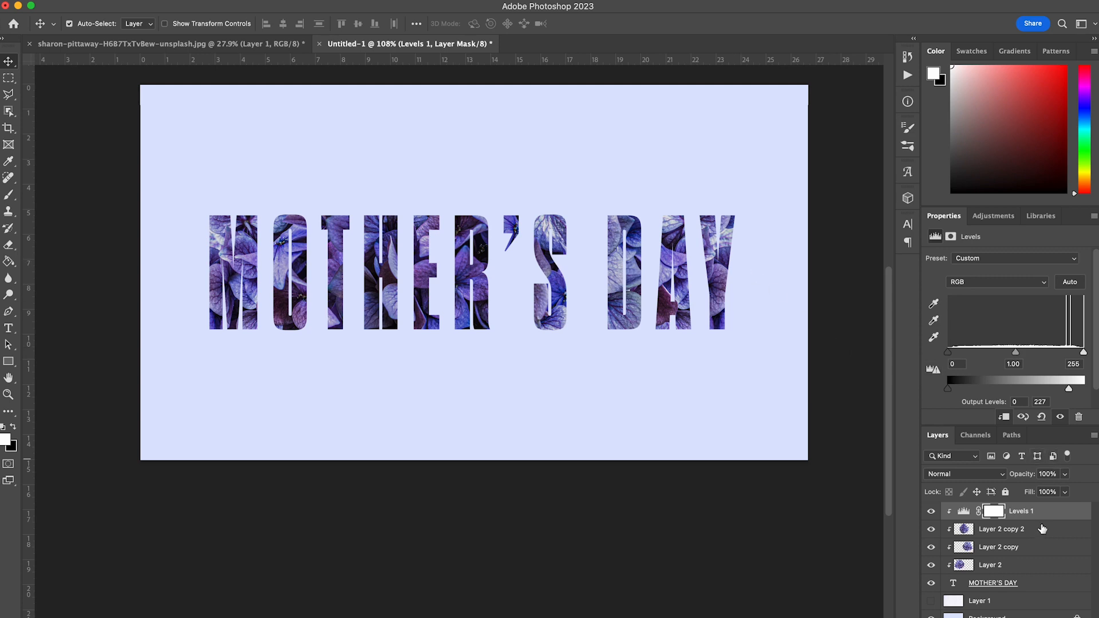
Add an inner shadow to the MOTHER'S DAY text: Normal mode, 74% opacity, distance 3 px, choke 2%, size 10 px
{"action": "left_click", "coordinate": [1042, 528]}
{"action": "left_click", "coordinate": [1040, 590]}
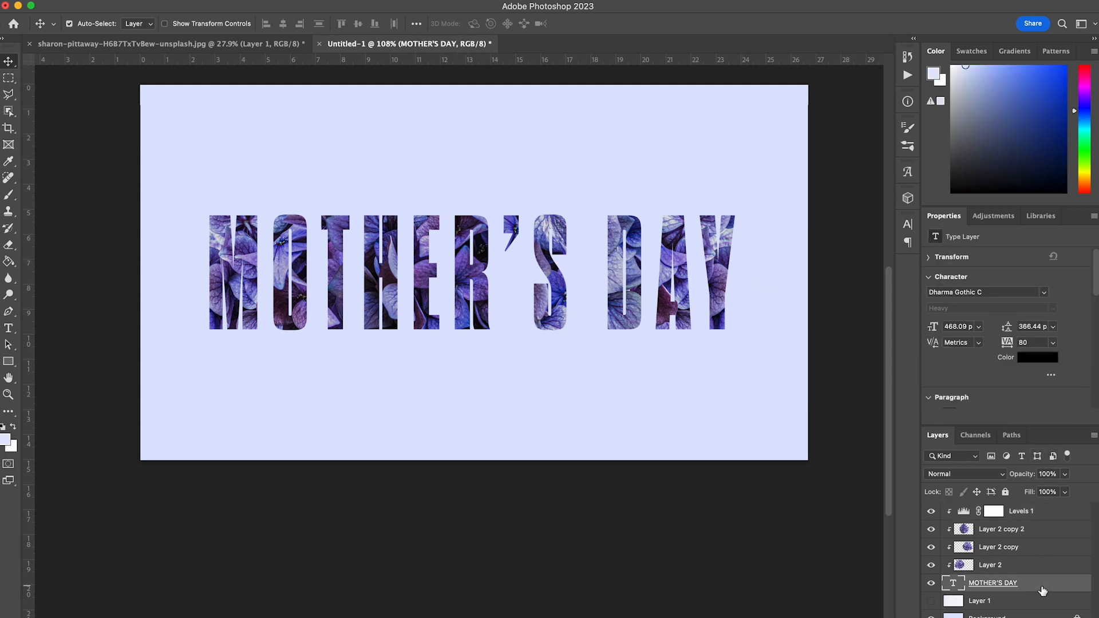
{"action": "double_click", "coordinate": [1042, 590]}
{"action": "left_click_drag", "start_coordinate": [608, 309], "coordinate": [895, 89]}
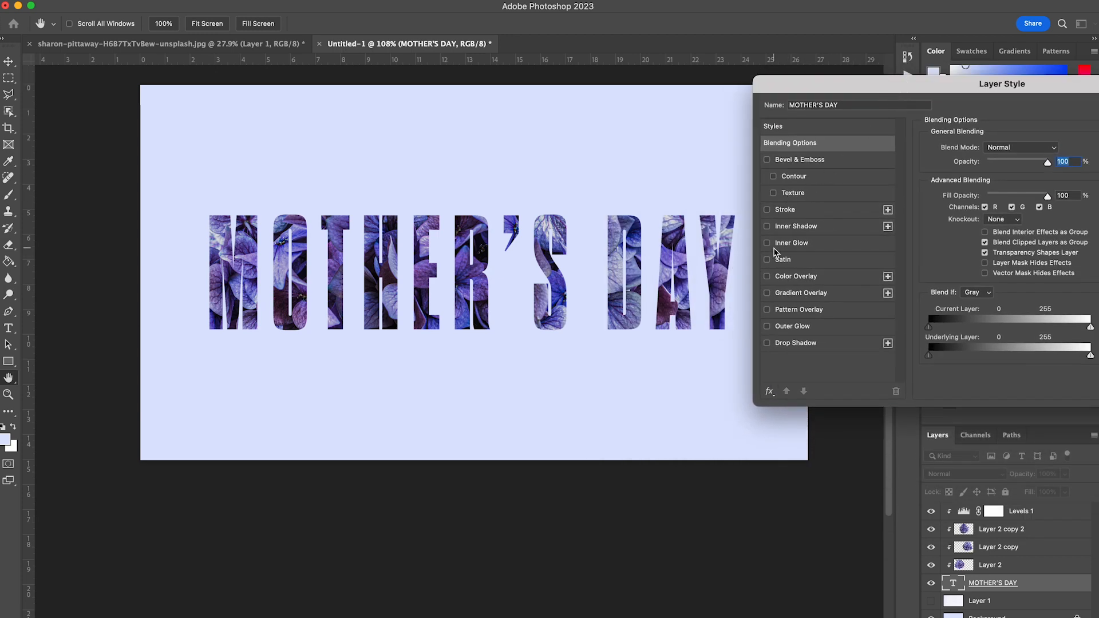
{"action": "left_click", "coordinate": [767, 227]}
{"action": "left_click", "coordinate": [791, 227]}
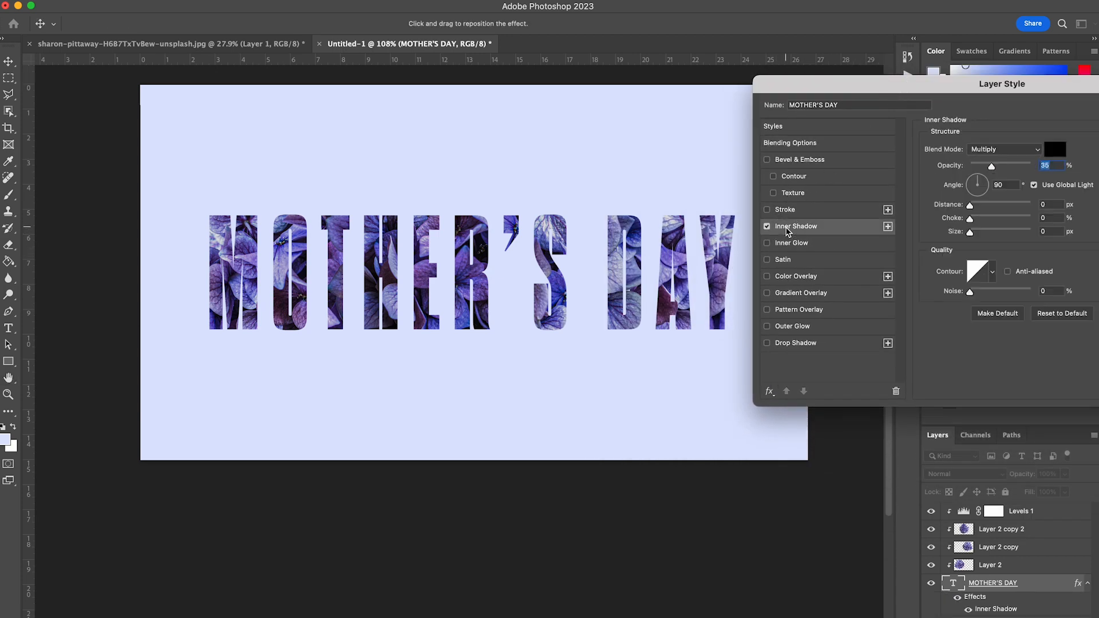
{"action": "left_click", "coordinate": [1010, 167]}
{"action": "left_click", "coordinate": [1000, 149]}
{"action": "left_click", "coordinate": [987, 107]}
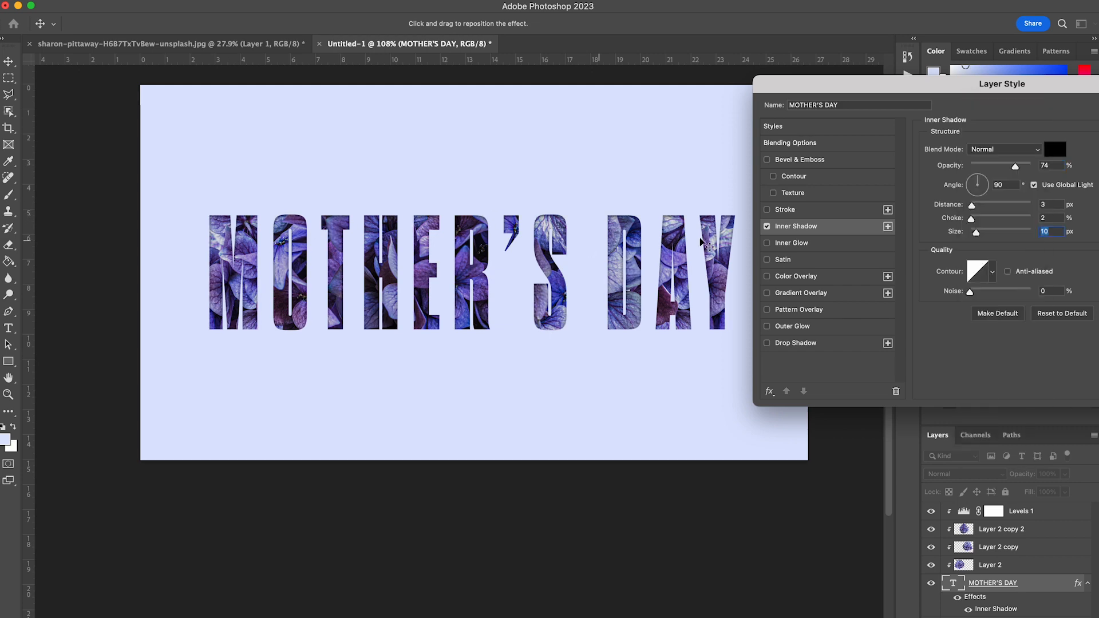
Compare the lettering with and without the inner shadow, then apply the layer style with the shadow enabled
{"action": "left_click", "coordinate": [767, 227]}
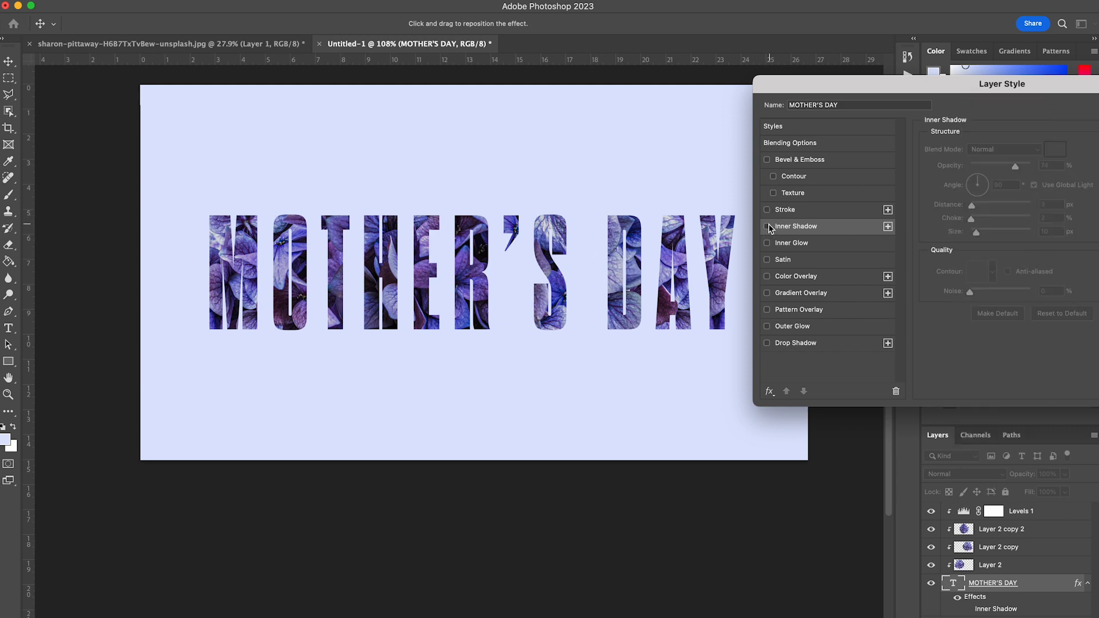
{"action": "left_click", "coordinate": [767, 227]}
{"action": "left_click", "coordinate": [768, 227]}
{"action": "left_click", "coordinate": [767, 227]}
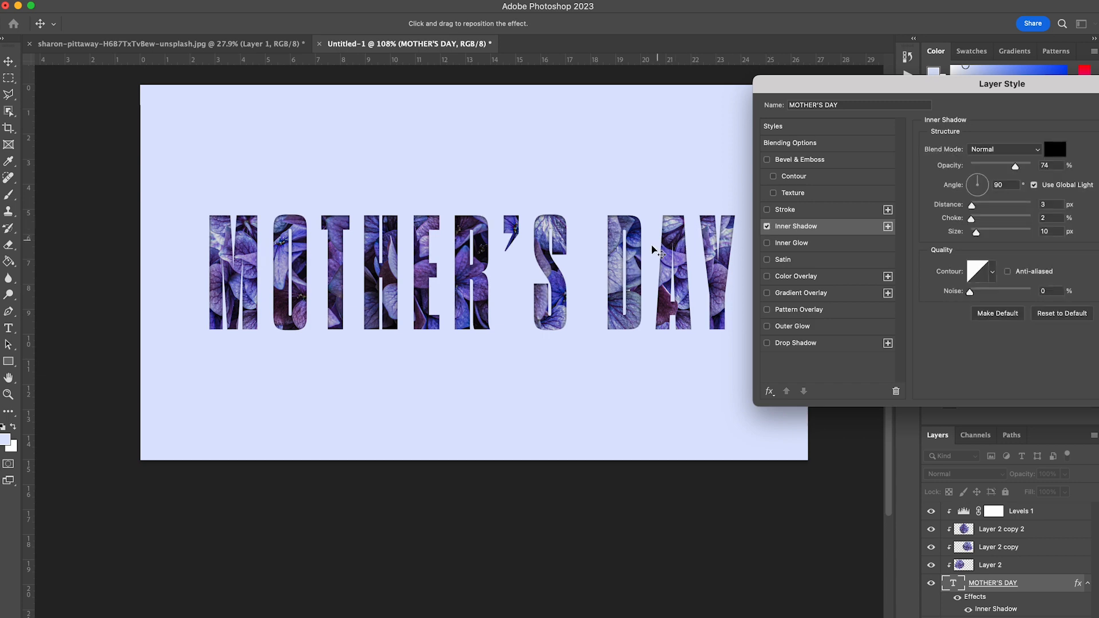
{"action": "left_click_drag", "start_coordinate": [908, 92], "coordinate": [390, 434]}
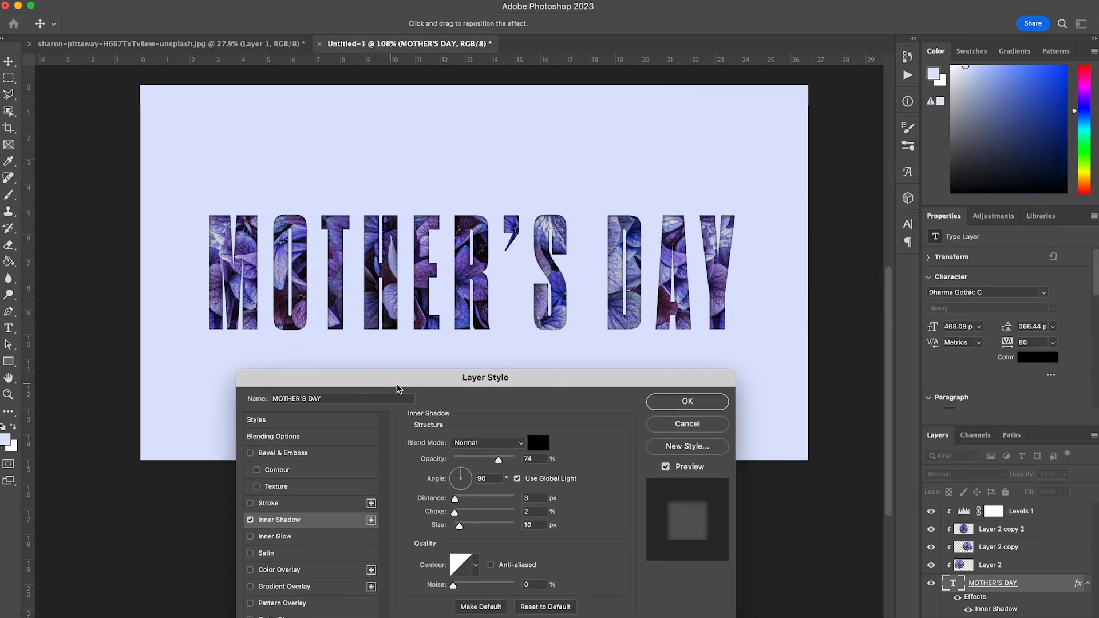
{"action": "left_click", "coordinate": [707, 401]}
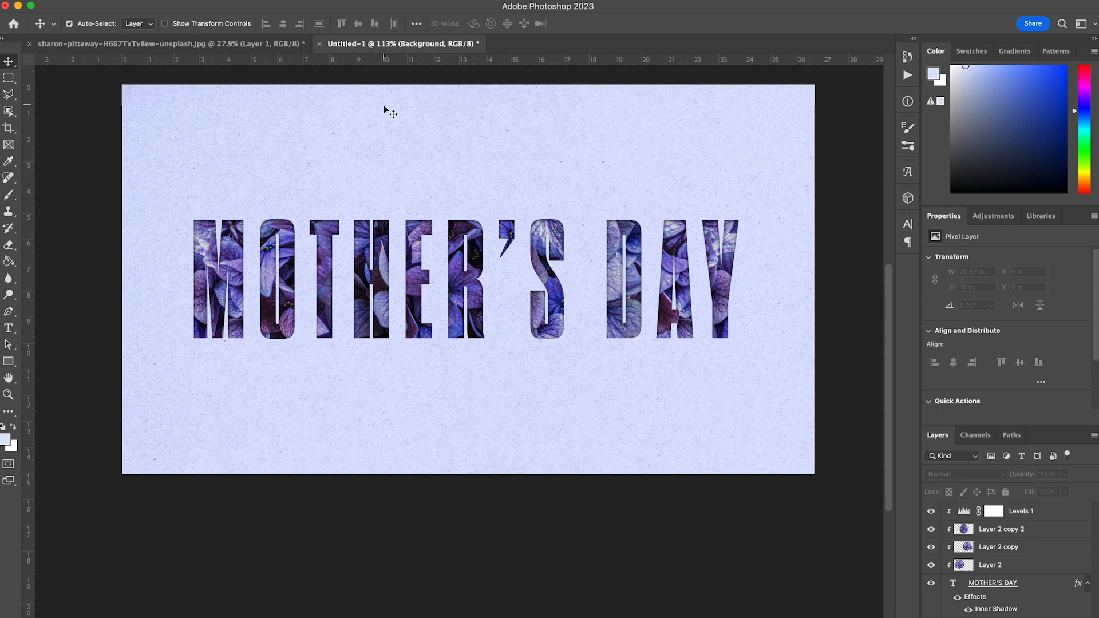
Bring the cut-out hydrangea into Untitled-1 and scale it down to about 12.8 in wide in the design's lower-left corner
{"action": "left_click", "coordinate": [286, 43]}
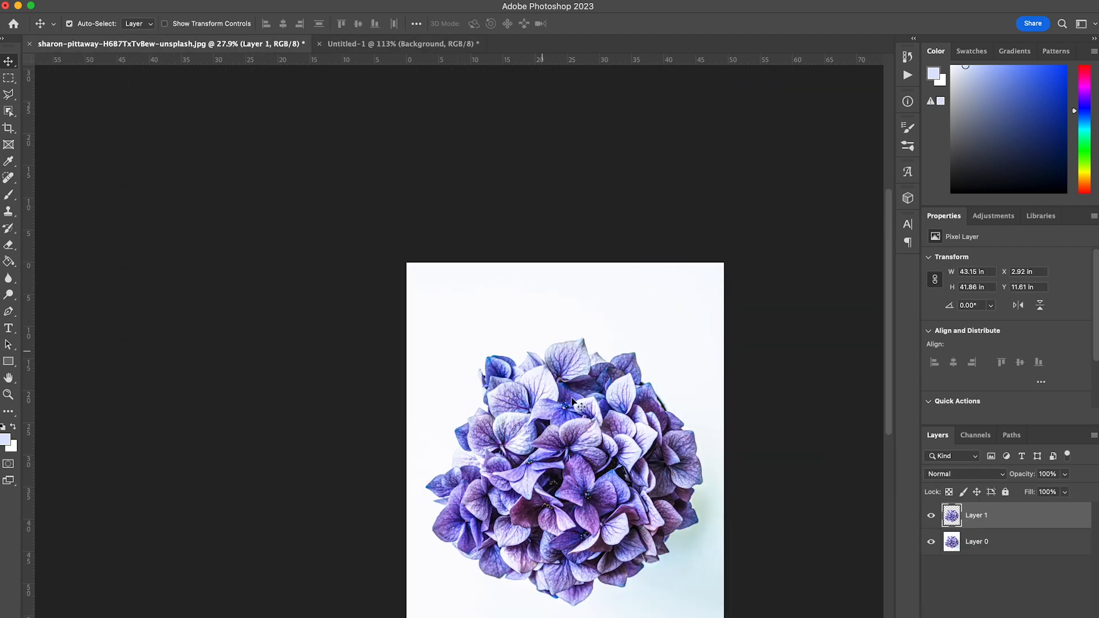
{"action": "mouse_move", "coordinate": [384, 92]}
{"action": "left_mouse_down"}
{"action": "mouse_move", "coordinate": [360, 49]}
{"action": "mouse_move", "coordinate": [457, 260]}
{"action": "left_mouse_up"}
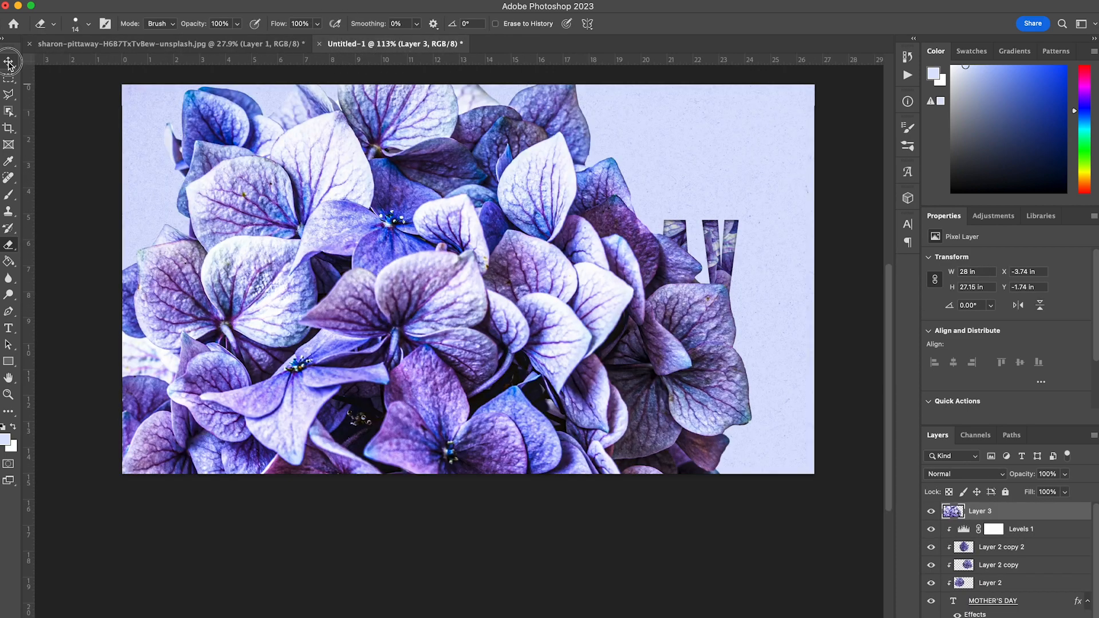
{"action": "left_click", "coordinate": [8, 62]}
{"action": "key", "text": "ctrl+t"}
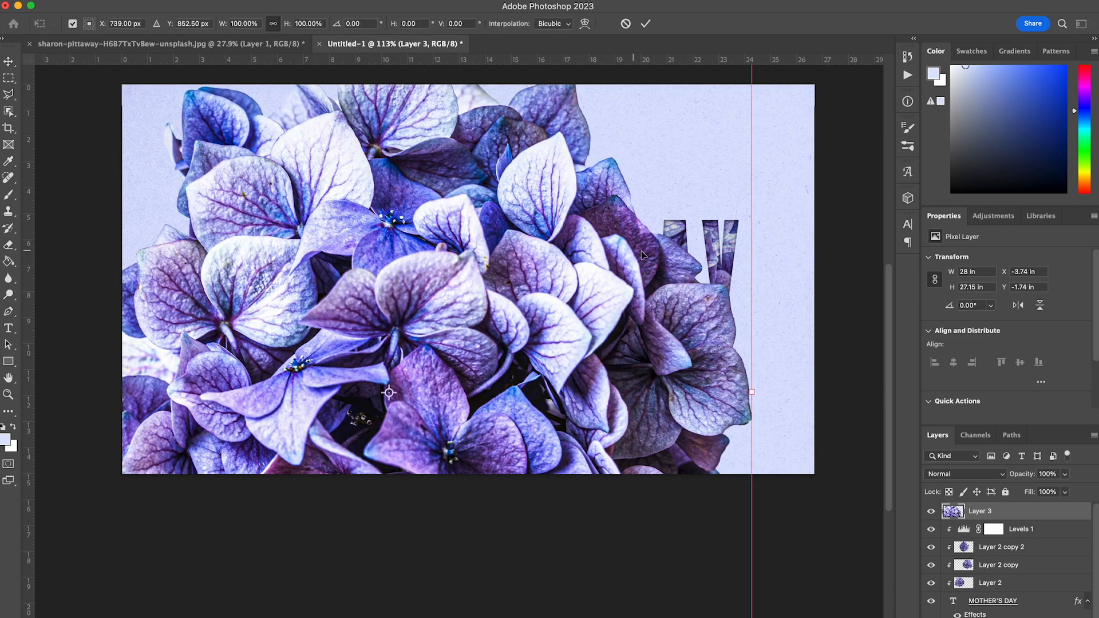
{"action": "left_click_drag", "start_coordinate": [752, 298], "coordinate": [358, 307]}
Duplicate the corner hydrangea into the design's upper-right corner and rotate the copy
{"action": "left_click_drag", "start_coordinate": [267, 338], "coordinate": [774, 147]}
{"action": "key", "text": "Return"}
{"action": "key", "text": "ctrl+t"}
{"action": "left_click_drag", "start_coordinate": [611, 143], "coordinate": [768, 299]}
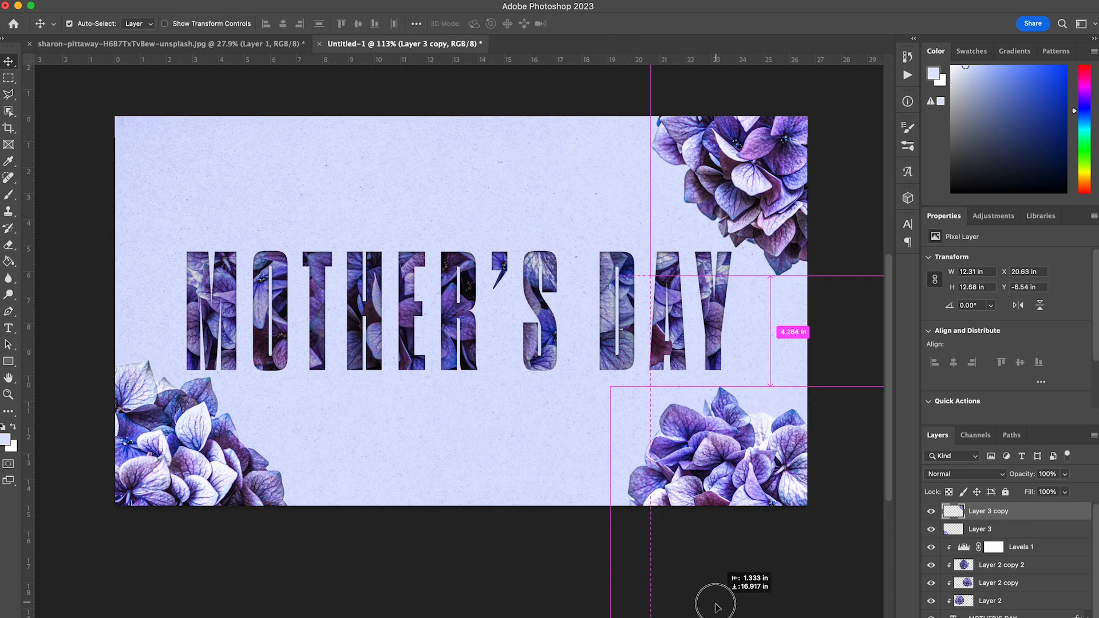
Duplicate the hydrangea into the lower-right corner, then rotate and enlarge the copy to about 18.4 by 19.1 in
{"action": "left_click_drag", "start_coordinate": [712, 596], "coordinate": [715, 612]}
{"action": "key", "text": "ctrl+t"}
{"action": "left_click_drag", "start_coordinate": [762, 392], "coordinate": [768, 227]}
{"action": "left_click_drag", "start_coordinate": [699, 328], "coordinate": [770, 466]}
{"action": "left_click_drag", "start_coordinate": [733, 335], "coordinate": [819, 315]}
{"action": "key", "text": "Return"}
Soften the large lower-right hydrangea on Layer 3 copy 2 with a slight Gaussian Blur
{"action": "left_click", "coordinate": [319, 5]}
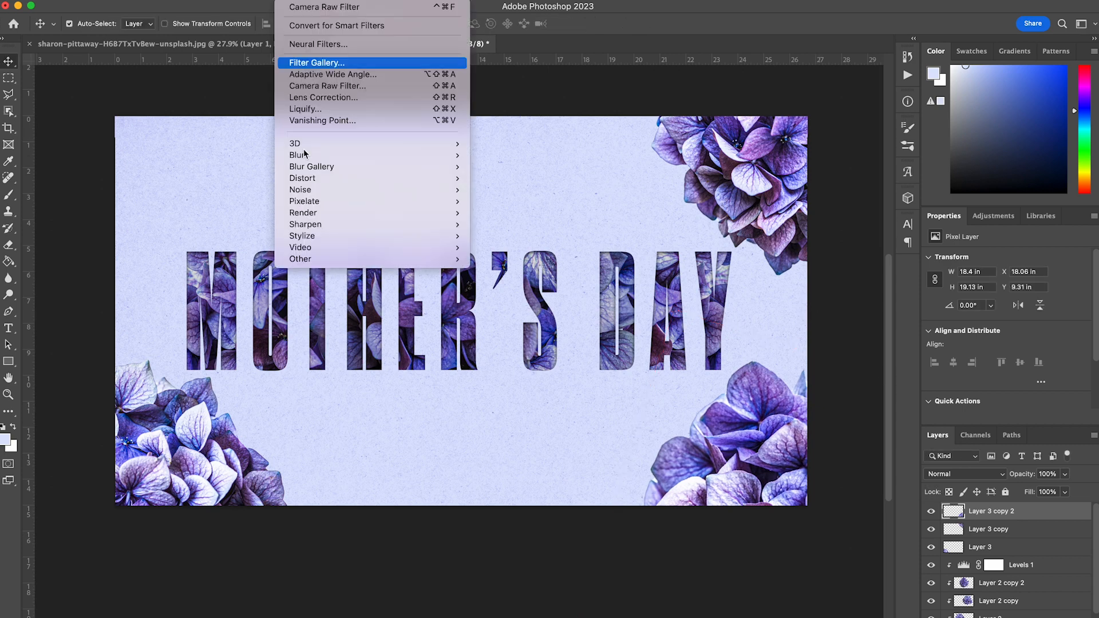
{"action": "mouse_move", "coordinate": [366, 155]}
{"action": "left_click", "coordinate": [491, 203]}
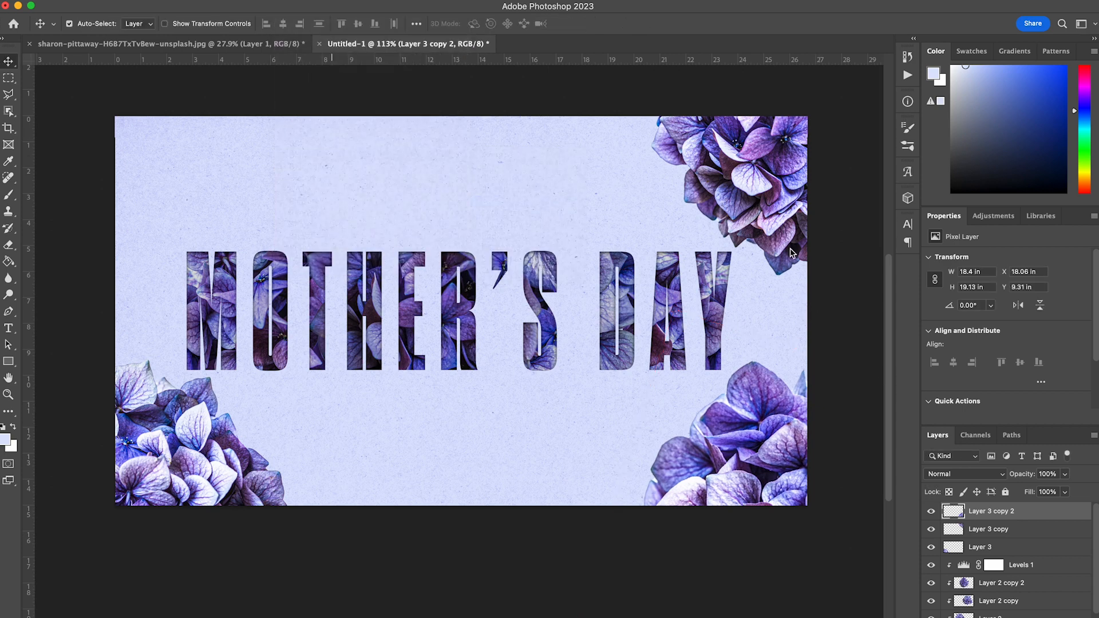
{"action": "left_click", "coordinate": [987, 291]}
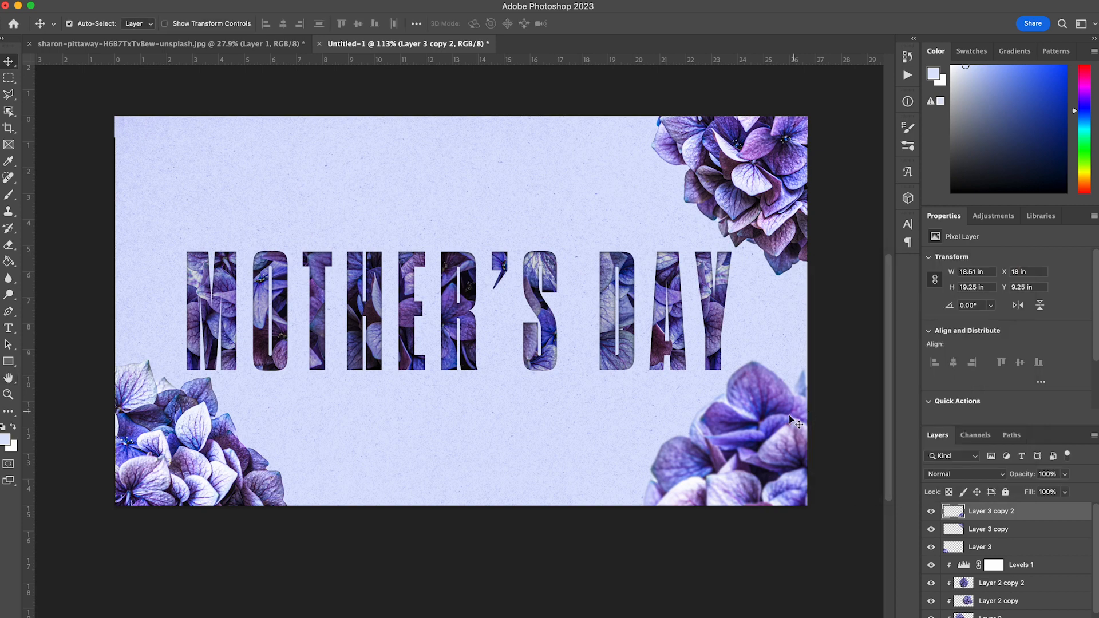
Duplicate the blurred hydrangea into the upper-left corner and adjust the positions of the two lower corner flowers
{"action": "left_click_drag", "start_coordinate": [757, 448], "coordinate": [198, 86]}
{"action": "left_click", "coordinate": [518, 304]}
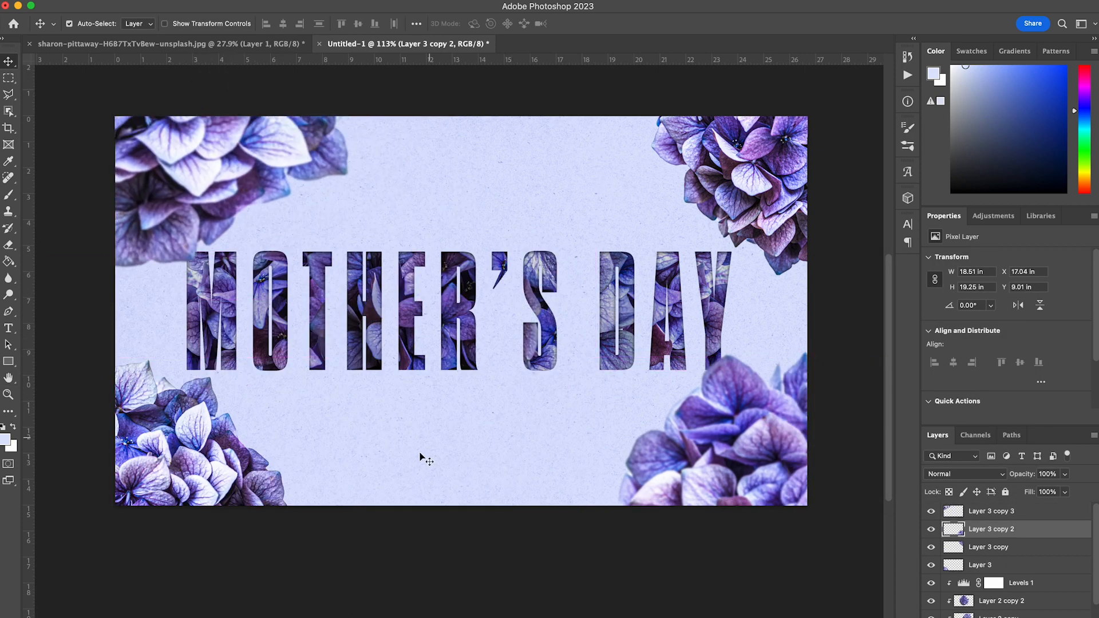
{"action": "mouse_move", "coordinate": [166, 452]}
{"action": "left_mouse_down"}
{"action": "mouse_move", "coordinate": [169, 410]}
{"action": "mouse_move", "coordinate": [165, 443]}
{"action": "left_mouse_up"}
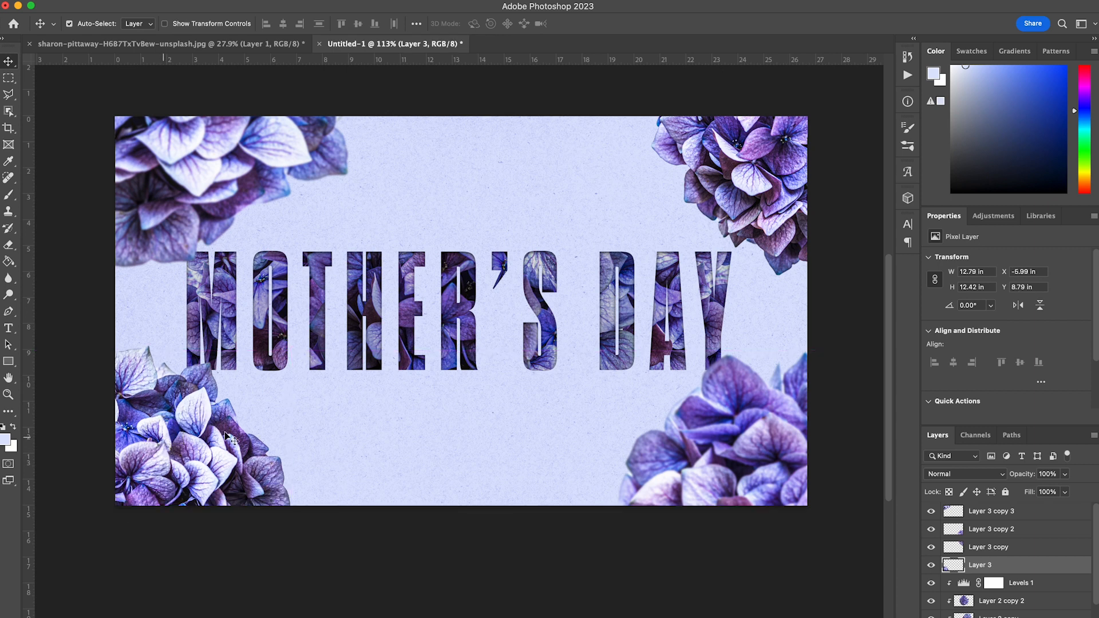
Move Layer 3 and Layer 3 copy beneath the MOTHER'S DAY text layer and adjust their placement in the corners
{"action": "left_click_drag", "start_coordinate": [1031, 572], "coordinate": [1014, 612]}
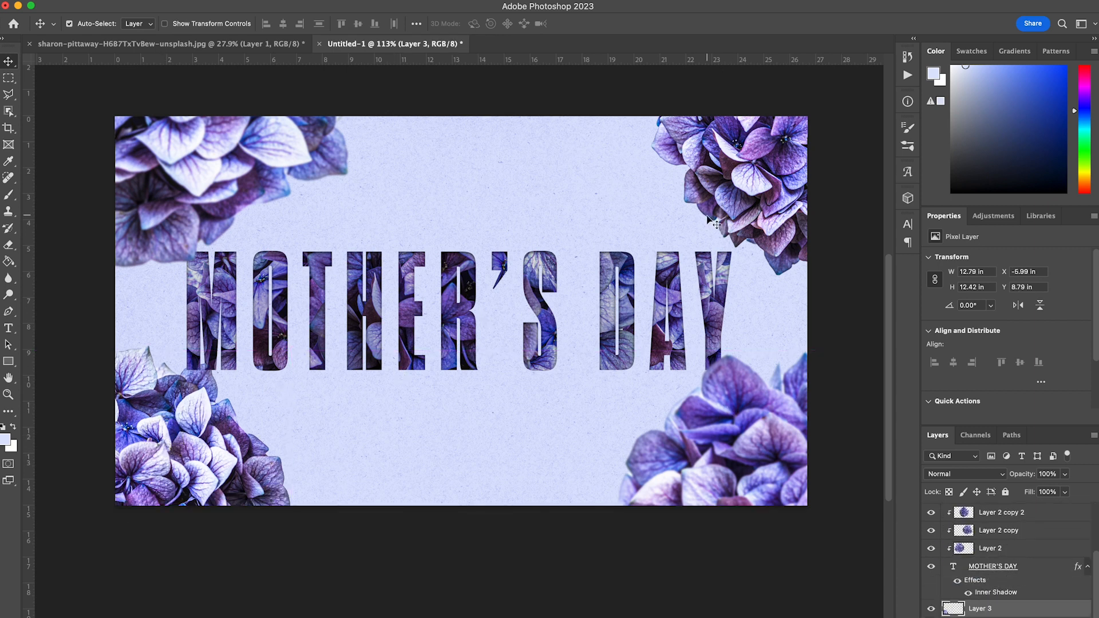
{"action": "left_click_drag", "start_coordinate": [184, 493], "coordinate": [159, 479]}
{"action": "left_click_drag", "start_coordinate": [757, 190], "coordinate": [754, 207]}
{"action": "left_click_drag", "start_coordinate": [1009, 514], "coordinate": [994, 591]}
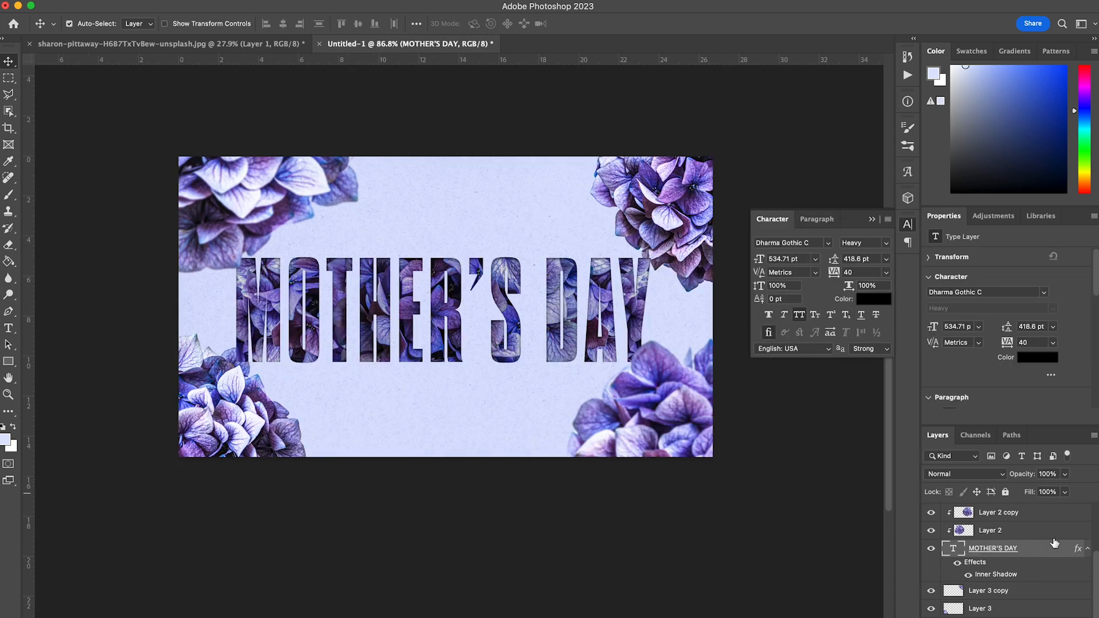
Nudge the MOTHER'S DAY text slightly upward
{"action": "key", "text": "Up"}
{"action": "key", "text": "Up"}
{"action": "key", "text": "Up"}
{"action": "key", "text": "Up"}
{"action": "key", "text": "Up"}
{"action": "key", "text": "Up"}
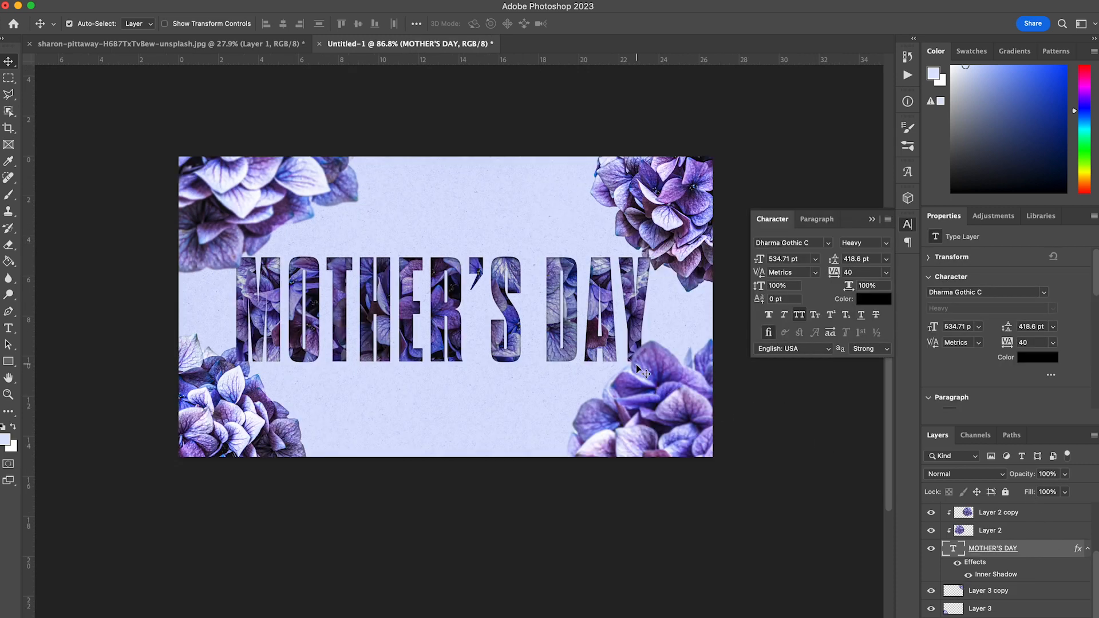